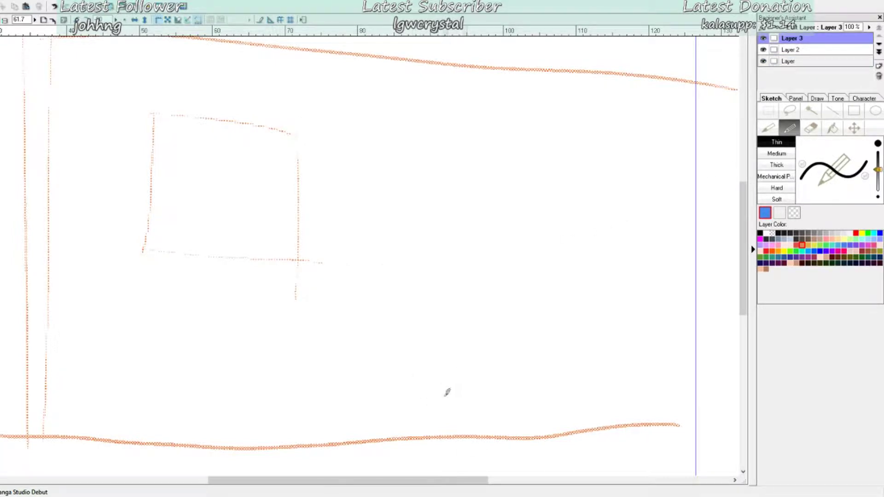
Step: Sketch the front crossed leg in blue on Layer 3, running from the knee down to a pointed foot across the floor line
left_click_drag(356, 405, 493, 466)
mouse_move(358, 364)
left_mouse_down()
mouse_move(353, 394)
mouse_move(512, 414)
mouse_move(608, 452)
left_mouse_up()
left_click_drag(493, 467, 614, 466)
scroll(460, 337, "down", 2)
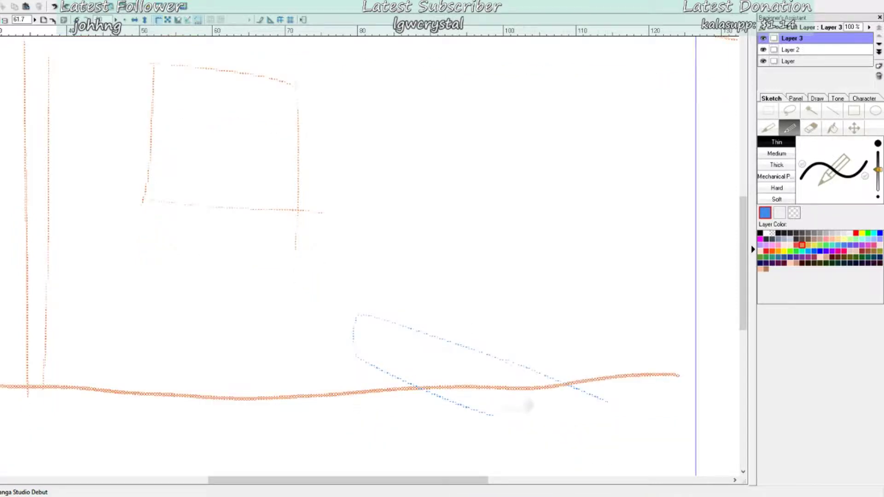
mouse_move(546, 420)
left_mouse_down()
mouse_move(594, 426)
mouse_move(658, 451)
left_mouse_up()
mouse_move(613, 400)
left_mouse_down()
mouse_move(634, 402)
mouse_move(611, 402)
mouse_move(626, 397)
mouse_move(669, 457)
mouse_move(670, 430)
mouse_move(684, 433)
mouse_move(658, 450)
mouse_move(673, 446)
mouse_move(654, 443)
mouse_move(686, 440)
left_mouse_up()
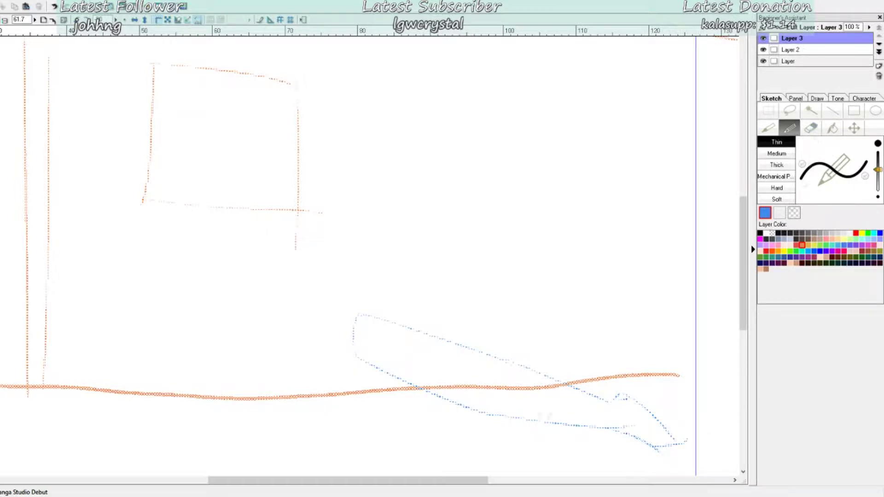
Step: Sketch the second thigh and knee crossing behind, and reinforce the outline of the front knee, shin and foot
left_click_drag(388, 376, 386, 415)
key("ctrl+z")
left_click_drag(493, 355, 626, 322)
mouse_move(373, 314)
left_mouse_down()
mouse_move(351, 331)
mouse_move(442, 403)
mouse_move(562, 429)
mouse_move(665, 436)
mouse_move(677, 448)
mouse_move(630, 429)
mouse_move(681, 454)
left_mouse_up()
left_click_drag(636, 399, 685, 430)
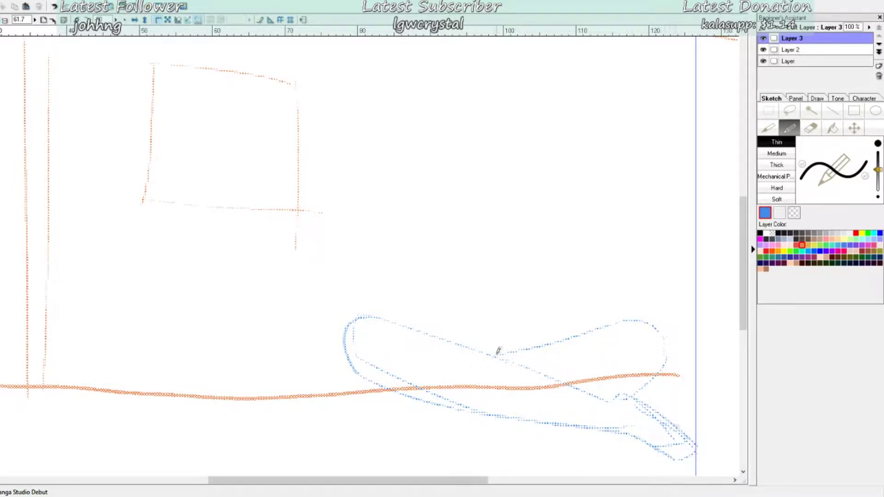
left_click_drag(500, 355, 401, 402)
left_click_drag(615, 402, 472, 437)
key("ctrl+z")
left_click_drag(625, 396, 462, 428)
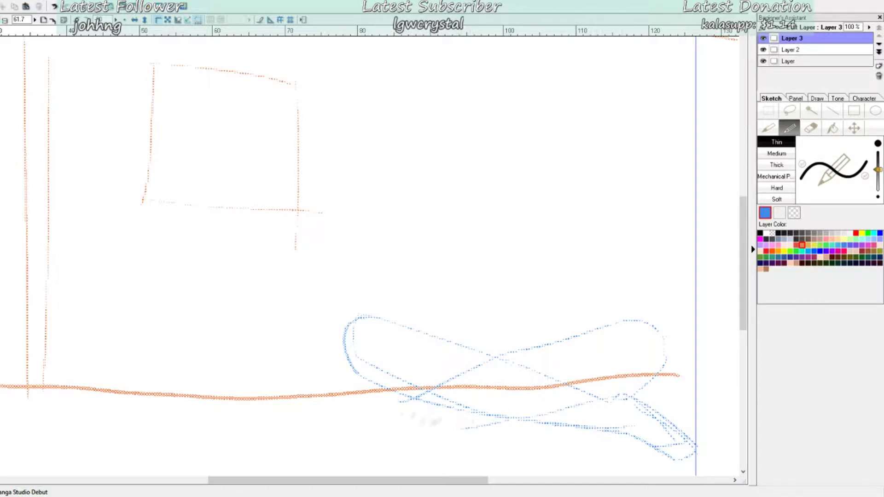
left_click_drag(519, 352, 458, 375)
left_click_drag(466, 421, 447, 424)
mouse_move(408, 395)
left_mouse_down()
mouse_move(417, 418)
mouse_move(402, 401)
mouse_move(399, 427)
mouse_move(413, 434)
mouse_move(455, 417)
left_mouse_up()
key("ctrl+z")
key("ctrl+z")
key("ctrl+z")
key("ctrl+z")
key("ctrl+z")
Step: Sketch the other foot sticking out below the front knee and erase the stray construction lines around the legs
mouse_move(400, 394)
left_mouse_down()
mouse_move(420, 437)
mouse_move(405, 426)
mouse_move(408, 434)
mouse_move(434, 415)
mouse_move(461, 417)
mouse_move(434, 416)
mouse_move(438, 410)
mouse_move(484, 412)
left_mouse_up()
left_click_drag(388, 386, 405, 427)
left_click_drag(402, 397, 404, 432)
left_click(811, 128)
mouse_move(683, 444)
left_mouse_down()
mouse_move(634, 402)
mouse_move(639, 427)
left_mouse_up()
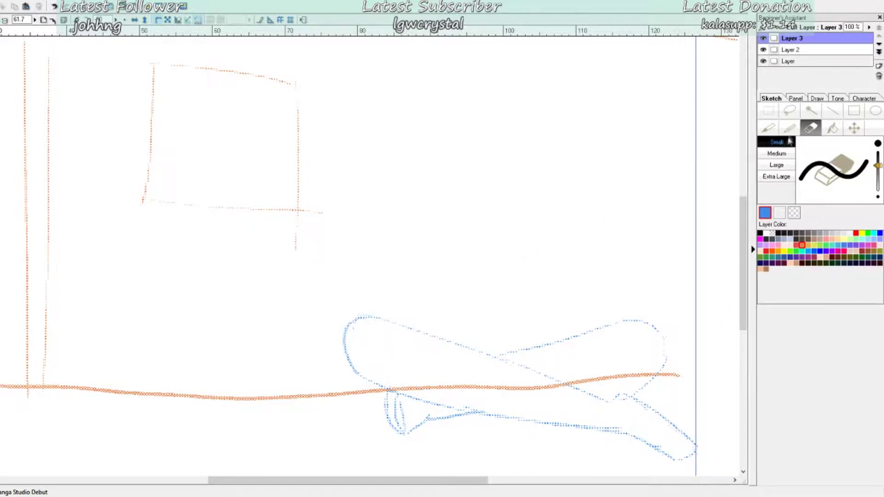
key("p")
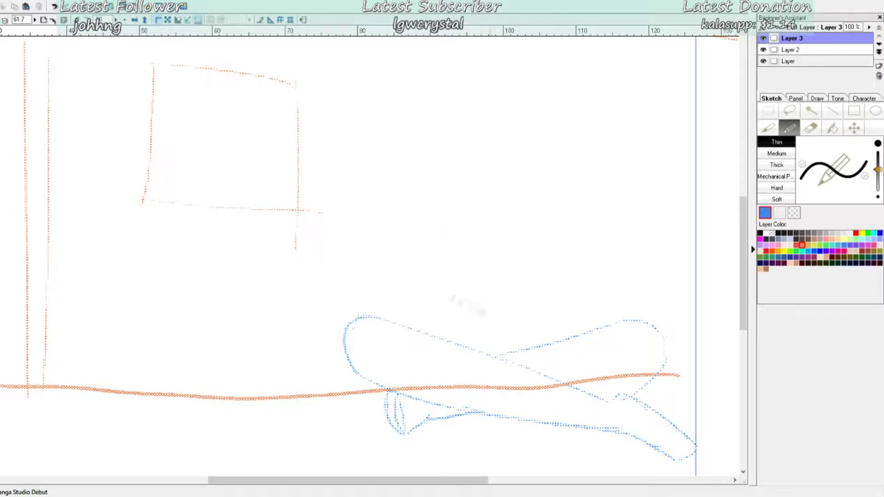
left_click_drag(427, 212, 417, 337)
left_click_drag(572, 214, 588, 337)
key("ctrl+z")
left_click_drag(564, 226, 579, 353)
key("ctrl+z")
key("ctrl+z")
Step: Sketch both sides of the torso rising from the crossed legs and add a small oval for each shoulder
left_click_drag(440, 236, 435, 350)
left_click_drag(539, 230, 565, 359)
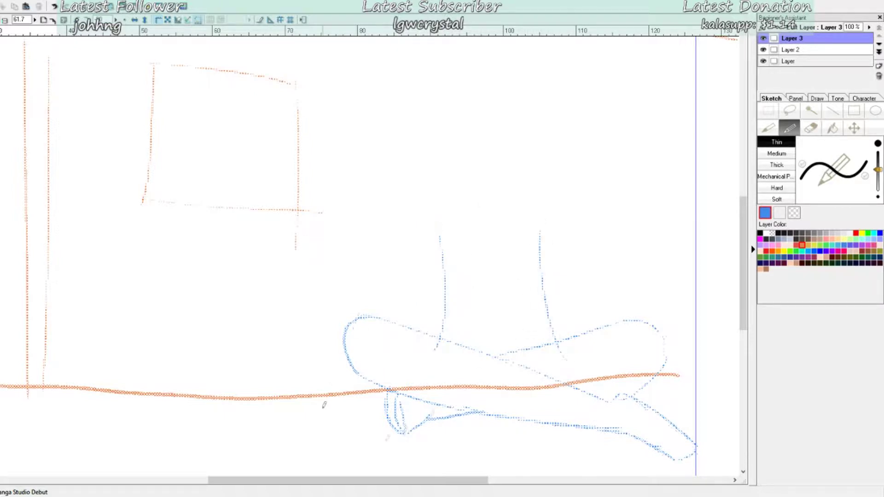
left_click_drag(428, 215, 424, 214)
left_click_drag(544, 212, 546, 215)
left_click_drag(417, 192, 398, 297)
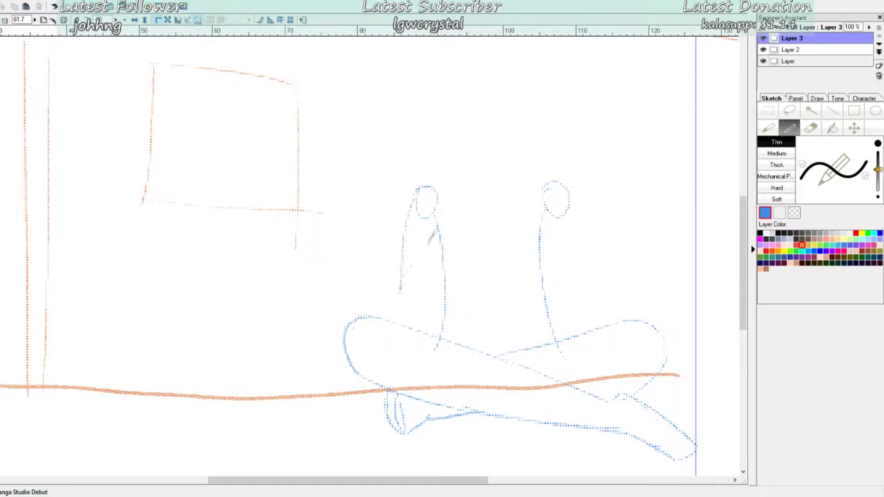
mouse_move(437, 202)
left_mouse_down()
mouse_move(418, 300)
mouse_move(401, 316)
mouse_move(493, 323)
left_mouse_up()
mouse_move(412, 320)
left_mouse_down()
mouse_move(516, 331)
mouse_move(487, 327)
left_mouse_up()
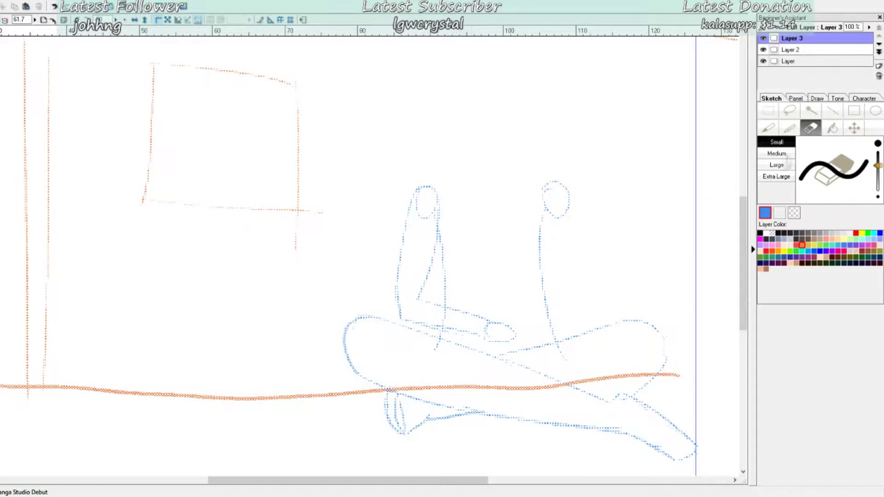
left_click_drag(568, 188, 596, 314)
mouse_move(545, 203)
left_mouse_down()
mouse_move(579, 310)
mouse_move(528, 329)
mouse_move(540, 347)
mouse_move(525, 328)
left_mouse_up()
key("ctrl+z")
key("ctrl+z")
key("ctrl+z")
key("ctrl+z")
key("ctrl+z")
key("ctrl+z")
key("ctrl+z")
key("ctrl+z")
key("ctrl+z")
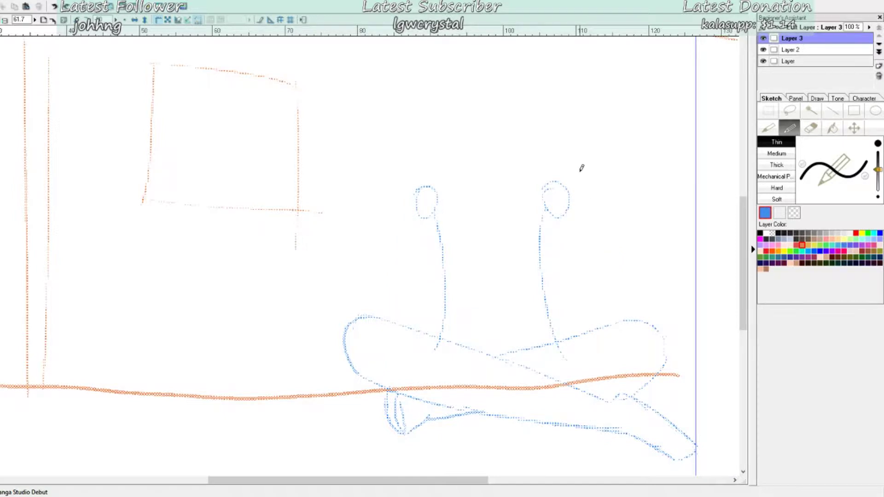
Step: Sketch one arm hanging from the shoulder and bent at the elbow so the forearm rests across the lap
mouse_move(417, 189)
left_mouse_down()
mouse_move(395, 317)
mouse_move(420, 302)
mouse_move(518, 320)
left_mouse_up()
left_click_drag(443, 324, 506, 343)
key("ctrl+z")
mouse_move(423, 333)
left_mouse_down()
mouse_move(520, 319)
mouse_move(510, 332)
mouse_move(552, 337)
left_mouse_up()
key("ctrl+z")
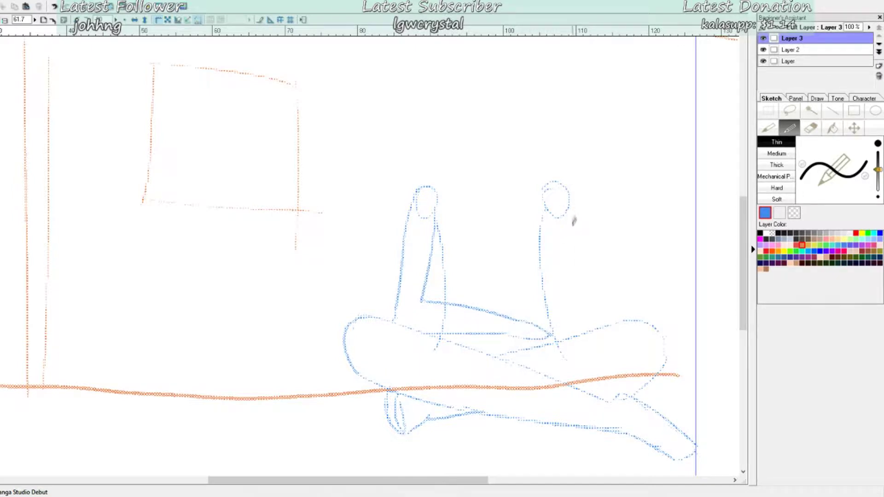
key("ctrl+z")
key("ctrl+z")
key("ctrl+y")
key("ctrl+y")
Step: Sketch the other arm as two nearly straight lines from the shoulder down to the thigh
left_click_drag(574, 220, 580, 321)
key("ctrl+z")
left_click_drag(572, 207, 595, 353)
key("e")
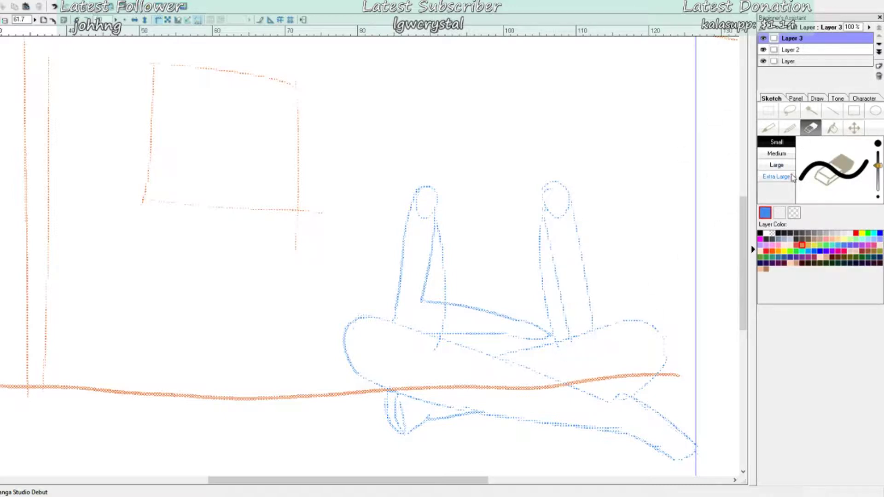
left_click(789, 128)
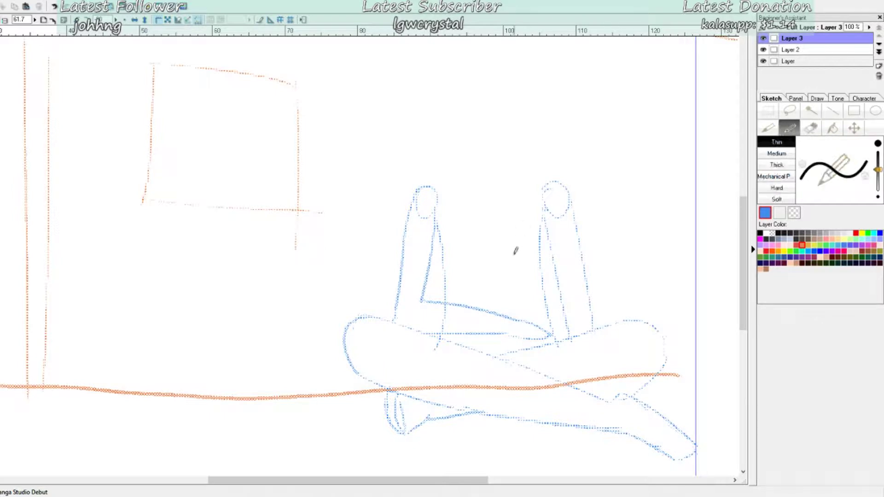
Step: Sketch the figure's shoulder line, neck and rounded head with a pointed chin above the torso
mouse_move(420, 185)
left_mouse_down()
mouse_move(551, 169)
mouse_move(530, 193)
mouse_move(526, 175)
mouse_move(515, 176)
mouse_move(563, 182)
left_mouse_up()
key("ctrl+z")
key("ctrl+z")
mouse_move(475, 164)
left_mouse_down()
mouse_move(507, 193)
mouse_move(533, 158)
mouse_move(534, 167)
mouse_move(541, 99)
mouse_move(486, 88)
mouse_move(467, 138)
mouse_move(471, 180)
mouse_move(417, 192)
left_mouse_up()
key("ctrl+z")
mouse_move(530, 177)
left_mouse_down()
mouse_move(551, 181)
mouse_move(524, 182)
left_mouse_up()
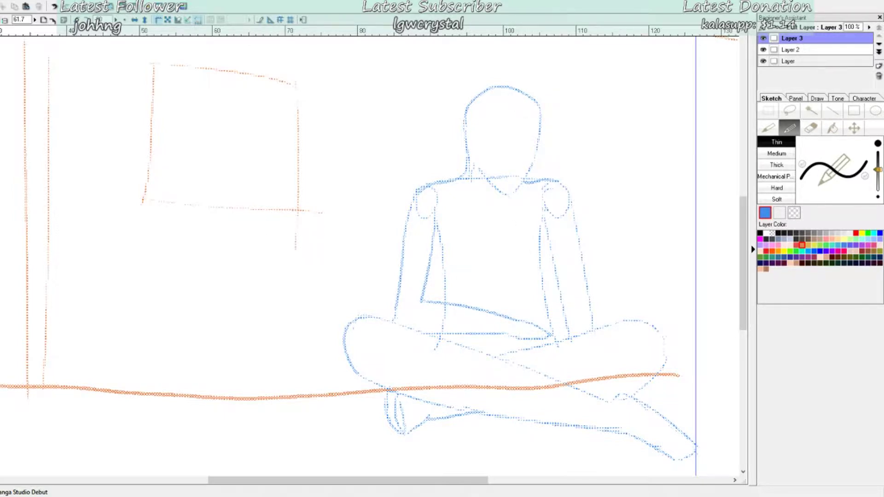
Step: Sketch a small green cat curled up in the seated figure's lap on Layer 2
left_click(802, 50)
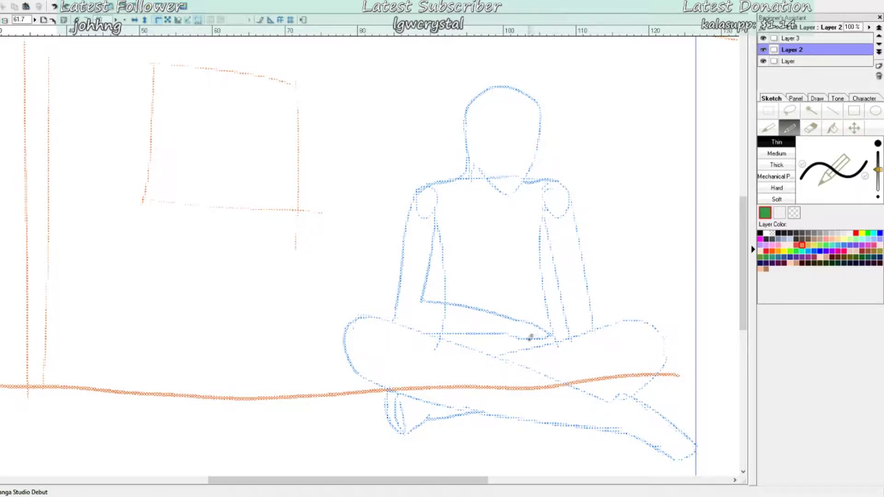
mouse_move(524, 338)
left_mouse_down()
mouse_move(552, 336)
mouse_move(513, 342)
mouse_move(536, 362)
mouse_move(552, 345)
left_mouse_up()
mouse_move(471, 347)
left_mouse_down()
mouse_move(497, 338)
mouse_move(488, 332)
mouse_move(519, 351)
left_mouse_up()
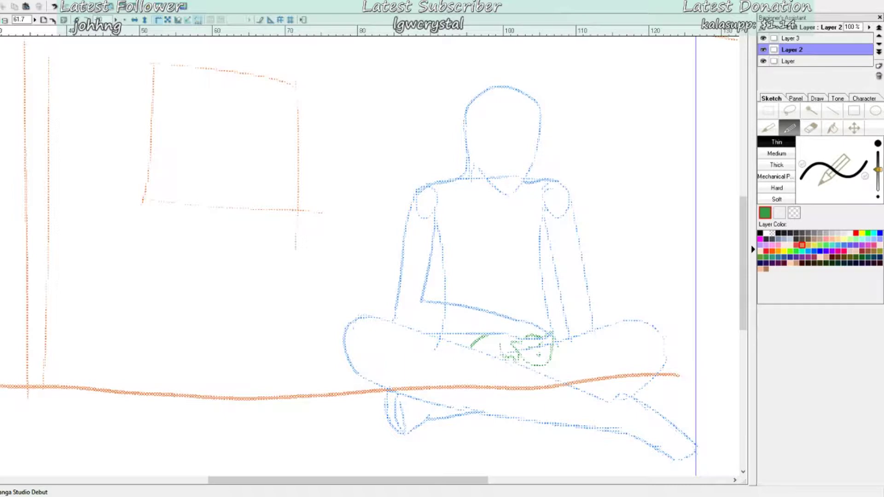
Step: Sketch two slanted limbs with rounded feet and flame-like shapes between them, in orange on the bottom layer beside the doorway
left_click_drag(330, 480, 310, 481)
left_click(794, 61)
left_click_drag(170, 311, 142, 379)
mouse_move(184, 308)
left_mouse_down()
mouse_move(148, 382)
mouse_move(221, 395)
left_mouse_up()
left_click_drag(214, 386, 235, 382)
left_click_drag(189, 310, 217, 372)
mouse_move(207, 306)
left_mouse_down()
mouse_move(234, 378)
mouse_move(176, 341)
mouse_move(217, 319)
mouse_move(220, 297)
mouse_move(218, 330)
left_mouse_up()
left_click_drag(184, 309, 189, 327)
left_click_drag(202, 366, 219, 381)
left_click_drag(174, 356, 169, 378)
Step: Sketch two overlapping skulls with eye sockets and teeth on top of the slanted limbs
mouse_move(182, 242)
left_mouse_down()
mouse_move(165, 271)
mouse_move(173, 289)
mouse_move(162, 280)
mouse_move(196, 298)
mouse_move(202, 277)
mouse_move(198, 300)
mouse_move(179, 302)
left_mouse_up()
key("ctrl+z")
key("ctrl+z")
left_click_drag(172, 265, 170, 282)
mouse_move(199, 245)
left_mouse_down()
mouse_move(237, 268)
mouse_move(215, 296)
mouse_move(224, 275)
left_mouse_up()
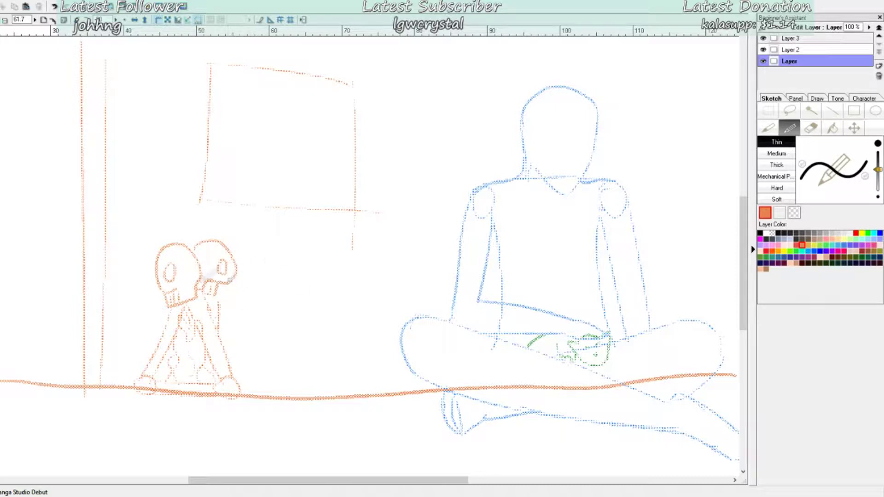
Step: Sketch a green cat on Layer 2 leaning over the lower edge of the wall frame, with face, ears and both front paws
left_click(804, 40)
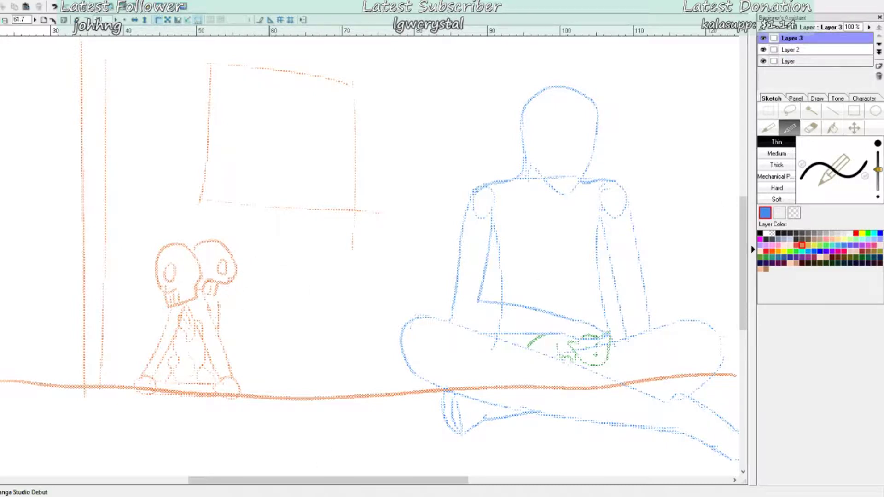
left_click(792, 50)
mouse_move(267, 202)
left_mouse_down()
mouse_move(266, 225)
mouse_move(281, 212)
mouse_move(320, 216)
left_mouse_up()
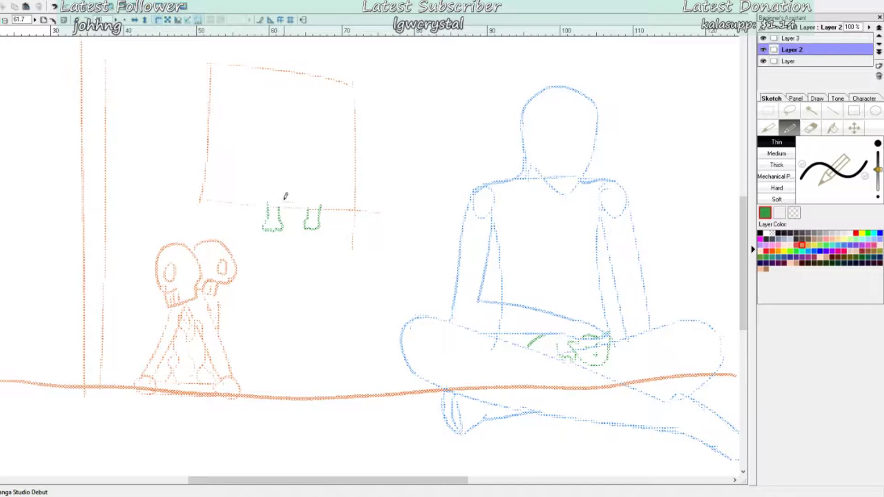
mouse_move(275, 198)
left_mouse_down()
mouse_move(275, 184)
mouse_move(317, 176)
mouse_move(313, 205)
mouse_move(262, 210)
left_mouse_up()
mouse_move(317, 190)
left_mouse_down()
mouse_move(326, 211)
mouse_move(302, 192)
left_mouse_up()
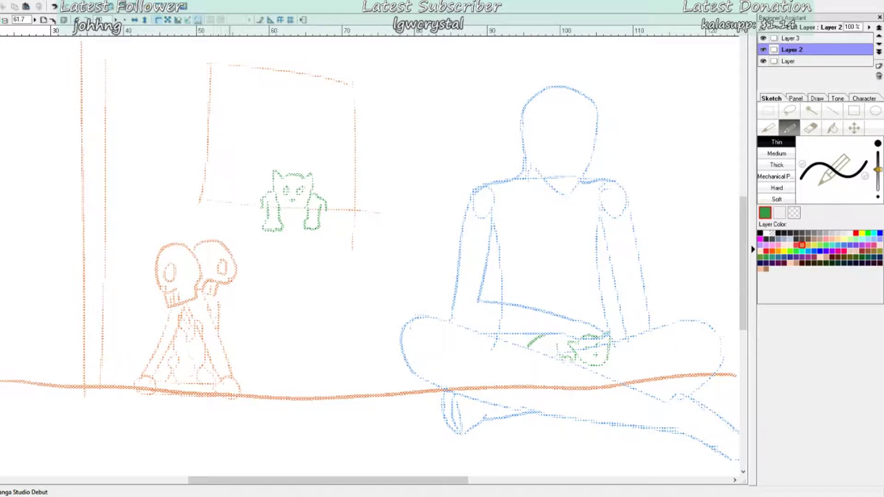
Step: Sketch a sitting green cat in profile next to the skulls, with legs, head, curved back and curled tail
mouse_move(249, 392)
left_mouse_down()
mouse_move(271, 372)
mouse_move(259, 360)
mouse_move(271, 395)
mouse_move(291, 405)
mouse_move(284, 357)
mouse_move(308, 396)
mouse_move(331, 383)
mouse_move(336, 406)
left_mouse_up()
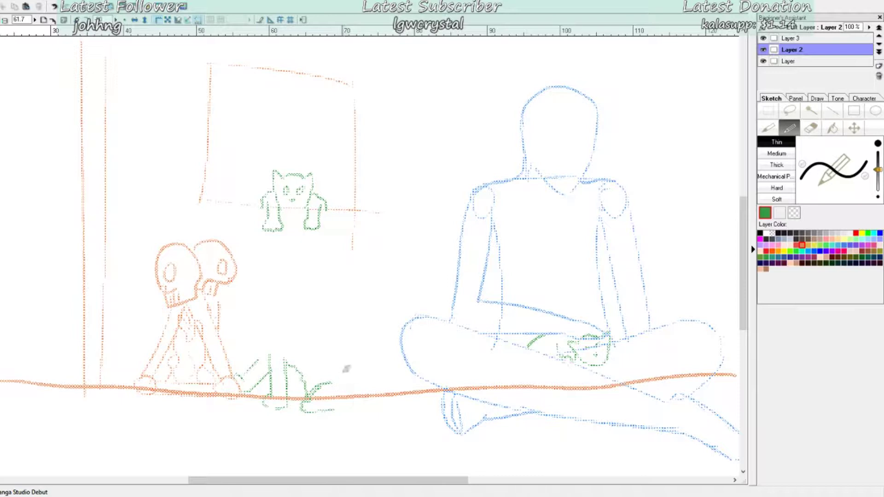
left_click_drag(271, 354, 264, 329)
mouse_move(268, 328)
left_mouse_down()
mouse_move(243, 307)
mouse_move(265, 287)
mouse_move(275, 294)
mouse_move(240, 319)
mouse_move(262, 295)
mouse_move(259, 302)
mouse_move(301, 320)
mouse_move(349, 356)
mouse_move(363, 404)
mouse_move(296, 404)
mouse_move(348, 404)
left_mouse_up()
left_click_drag(294, 389, 313, 375)
left_click_drag(376, 481, 411, 481)
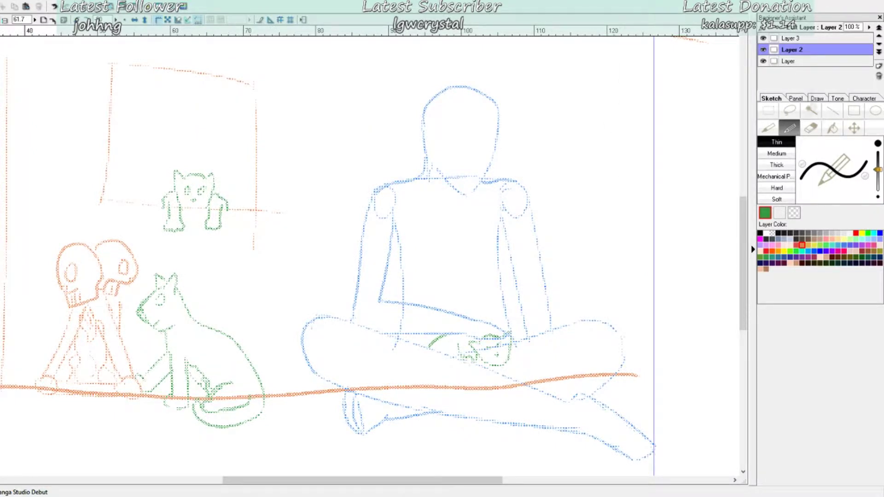
Step: Erase the sitting cat's muzzle and redraw it shorter with the pencil on Layer 2
left_click(817, 98)
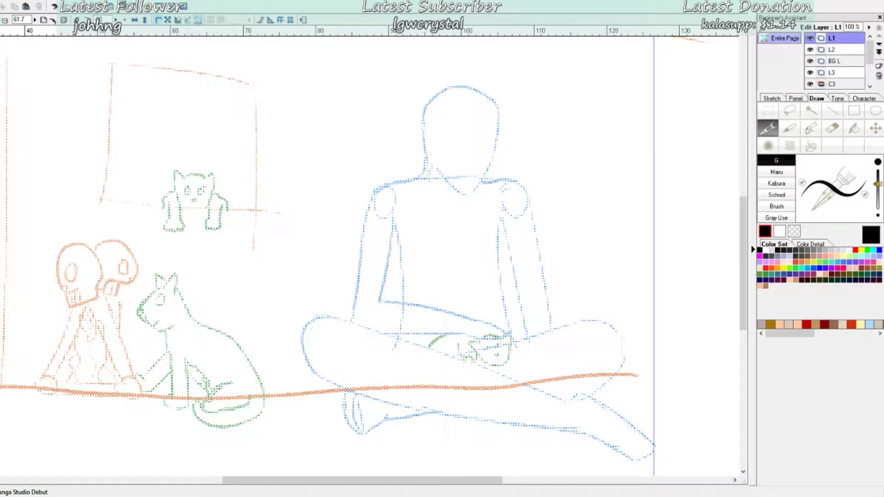
left_click(810, 49)
left_click(810, 128)
left_click_drag(143, 304, 148, 317)
left_click(790, 129)
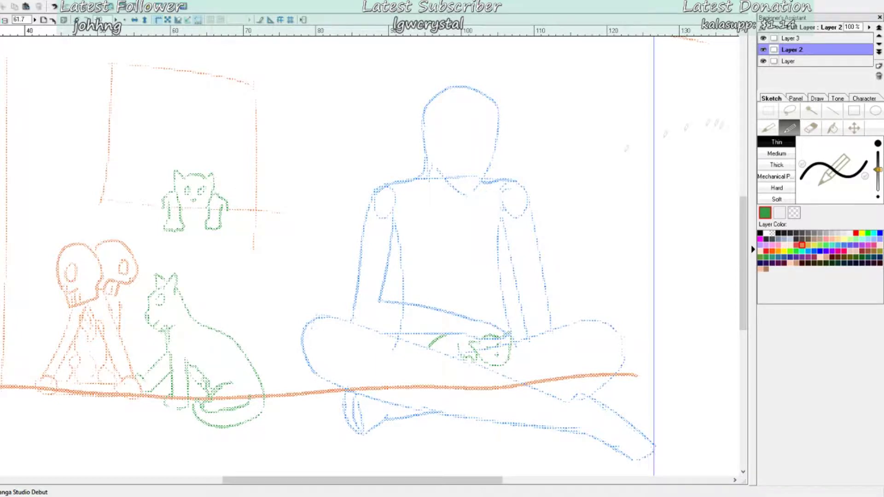
key("e")
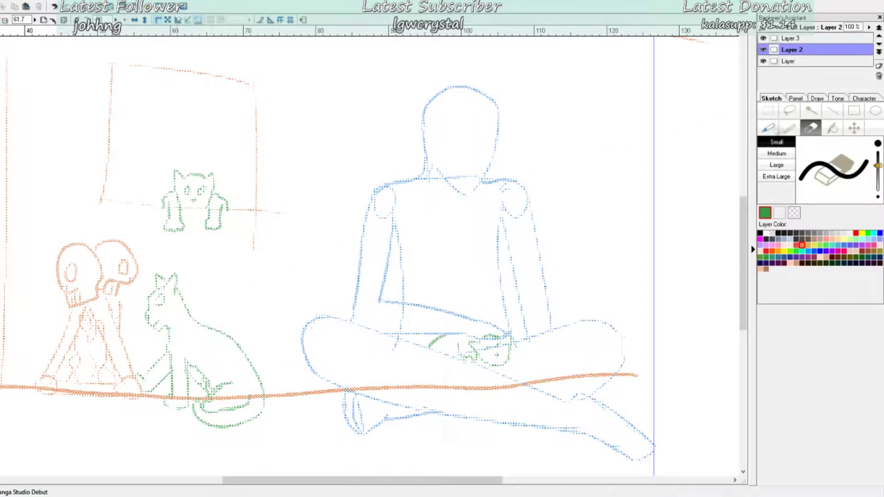
left_click(789, 128)
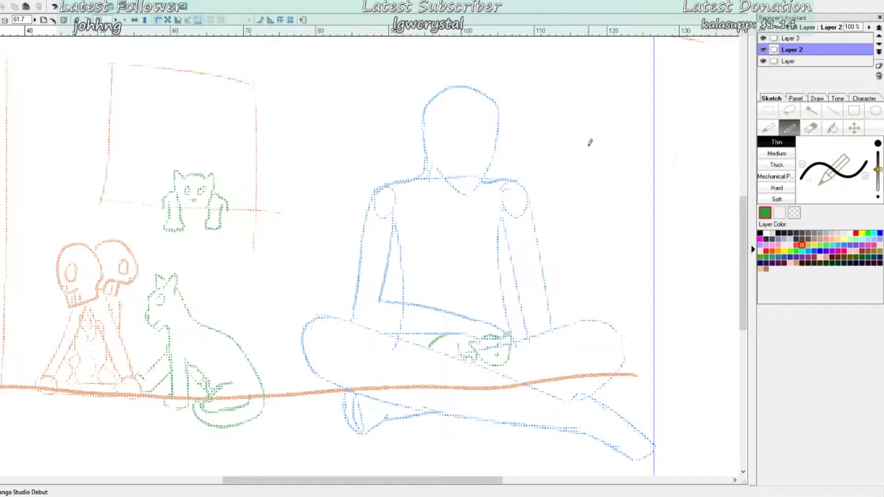
Step: Ink the sitting cat's ears, face, chest and belly fur in black with the G pen on layer L1
left_click(817, 98)
scroll(193, 352, "up", 3)
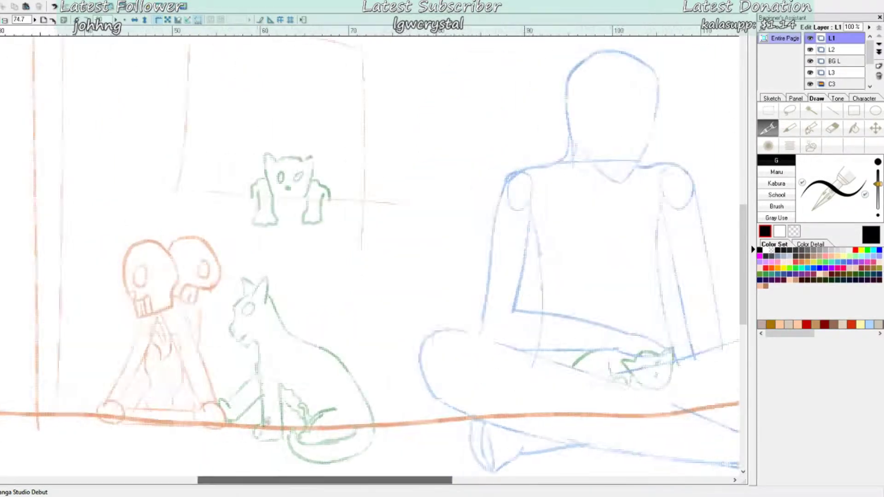
mouse_move(221, 257)
left_mouse_down()
mouse_move(256, 232)
mouse_move(248, 260)
mouse_move(237, 260)
mouse_move(227, 239)
left_mouse_up()
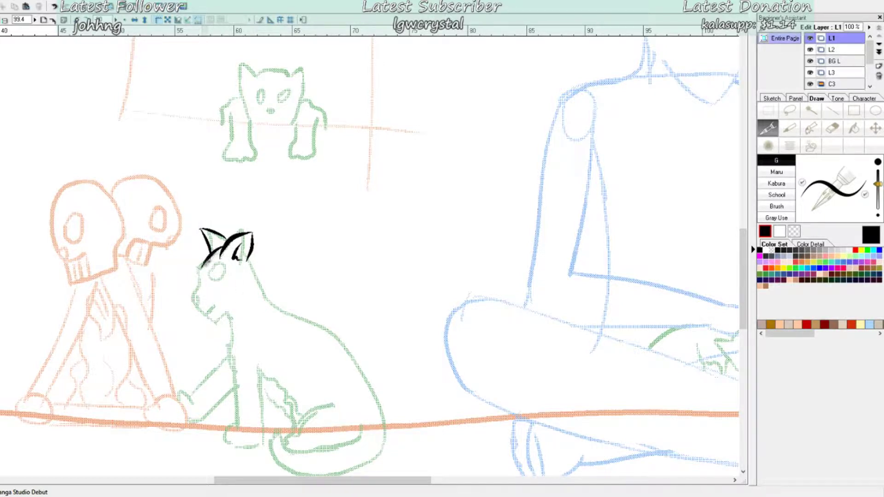
mouse_move(191, 276)
left_mouse_down()
mouse_move(231, 250)
mouse_move(191, 302)
mouse_move(217, 325)
mouse_move(231, 311)
mouse_move(236, 372)
mouse_move(270, 392)
mouse_move(293, 430)
left_mouse_up()
left_click_drag(265, 378, 279, 390)
left_click_drag(282, 384, 294, 414)
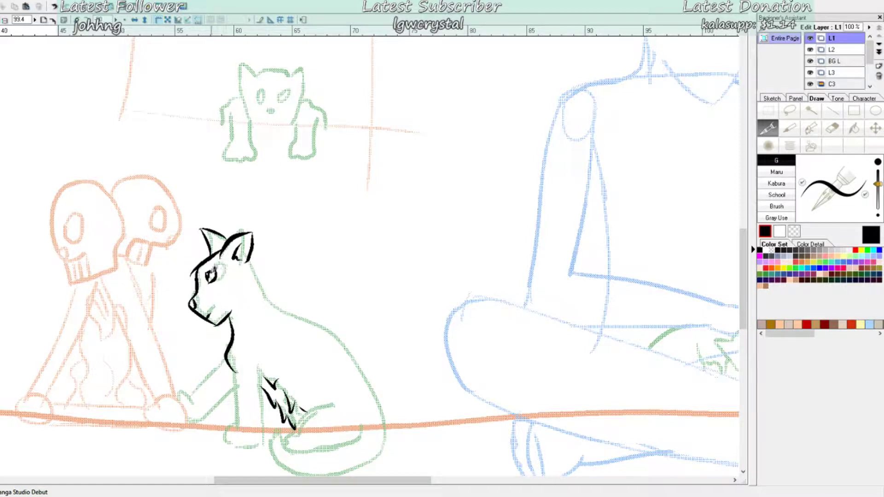
Step: Erase the sitting cat's inked eye and redraw it as a bold oval with a smaller pen size
key("e")
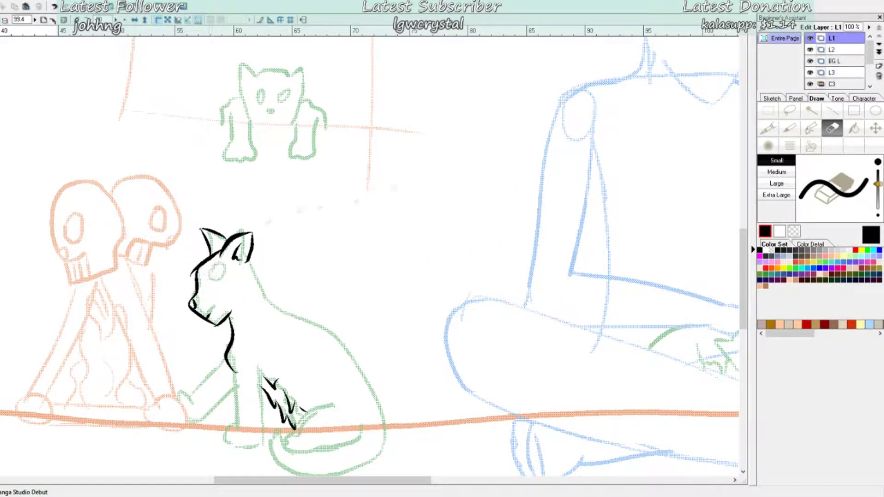
key("p")
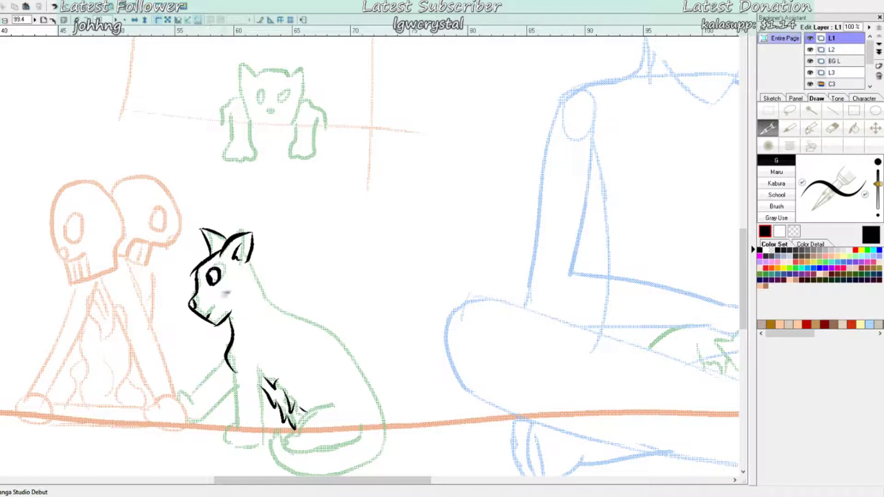
key("e")
left_click_drag(221, 278, 216, 284)
key("p")
key("bracketleft")
scroll(241, 219, "up", 3)
scroll(241, 219, "down", 3)
scroll(241, 218, "left", 2)
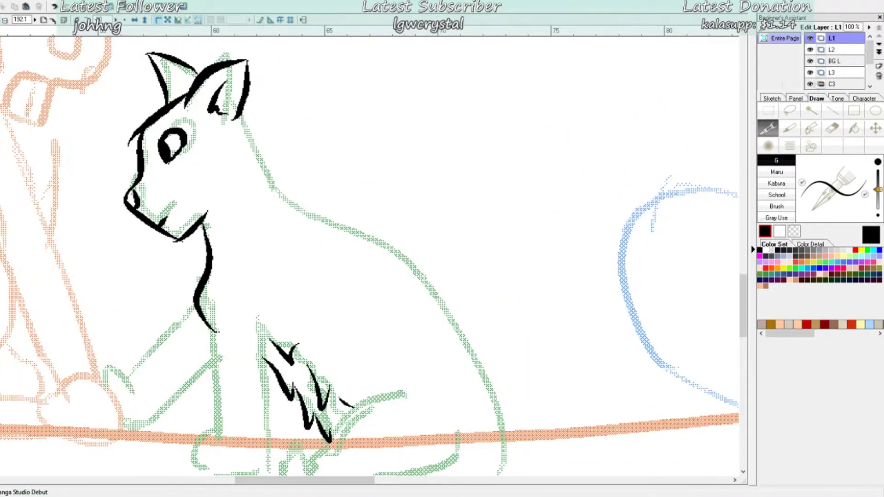
key("e")
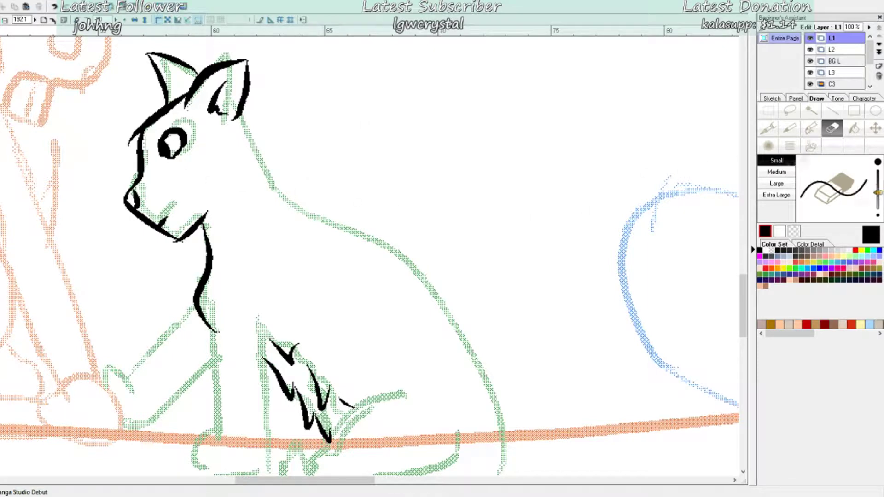
key("p")
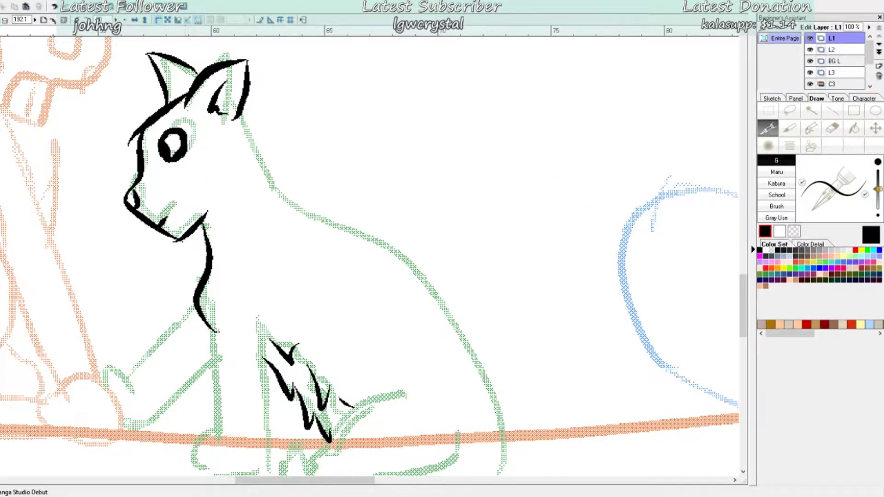
Step: Erase the sitting cat's inked eye and clean up the stray line ends at the forehead and chin
key("e")
mouse_move(187, 135)
left_mouse_down()
mouse_move(164, 157)
mouse_move(134, 130)
mouse_move(141, 121)
left_mouse_up()
left_click_drag(171, 242, 180, 244)
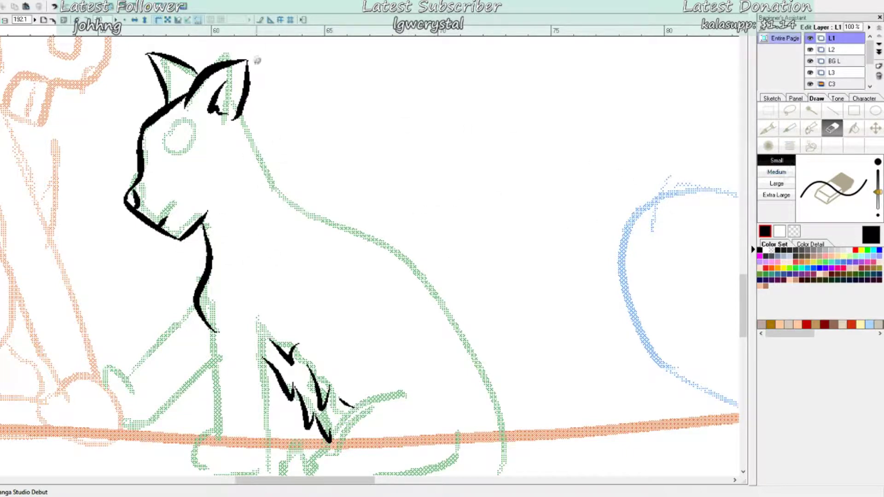
Step: Ink the sitting cat's eye as a bold oval with the G pen on layer L1
key("p")
mouse_move(162, 135)
left_mouse_down()
mouse_move(170, 159)
mouse_move(186, 132)
mouse_move(171, 158)
left_mouse_up()
key("ctrl+z")
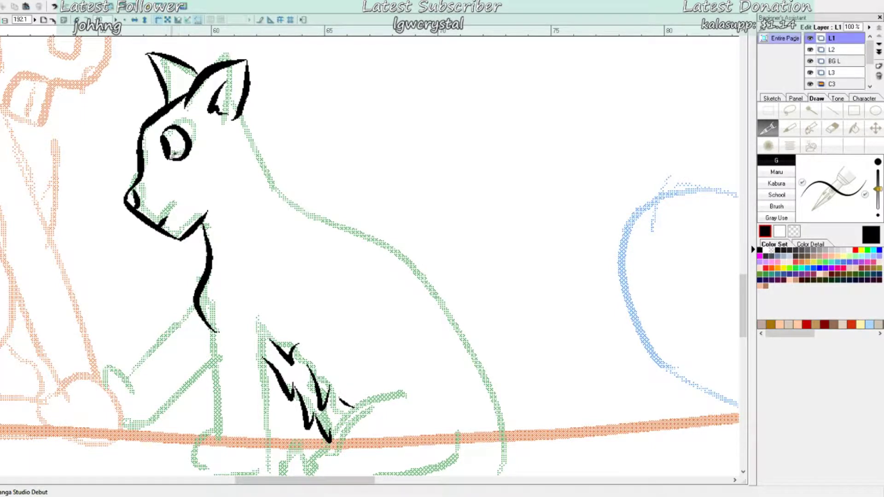
Step: Ink the sitting cat's nape and back in one smooth curve from behind the ear down to the rump
left_click_drag(245, 98, 275, 154)
key("ctrl+z")
key("ctrl+z")
mouse_move(245, 94)
left_mouse_down()
mouse_move(328, 216)
mouse_move(440, 286)
mouse_move(471, 346)
left_mouse_up()
key("ctrl+z")
mouse_move(428, 276)
left_mouse_down()
mouse_move(501, 370)
mouse_move(509, 430)
left_mouse_up()
key("ctrl+z")
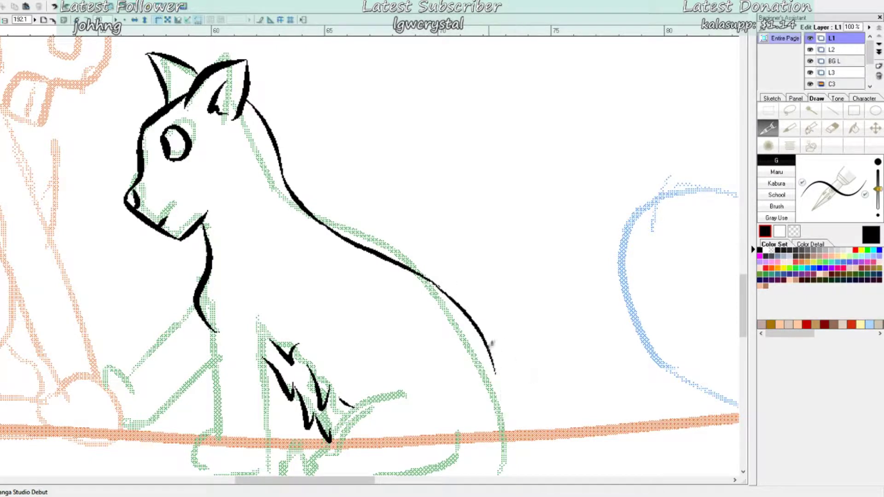
left_click_drag(492, 357, 507, 439)
Step: Ink the sitting cat's haunch with short fur marks and the tail curling around it to the front
scroll(515, 302, "down", 1)
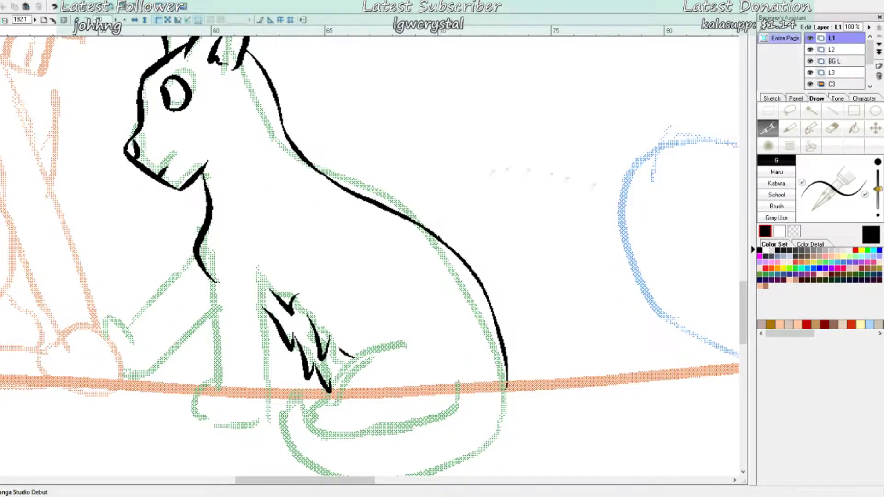
key("e")
key("p")
scroll(444, 390, "down", 2)
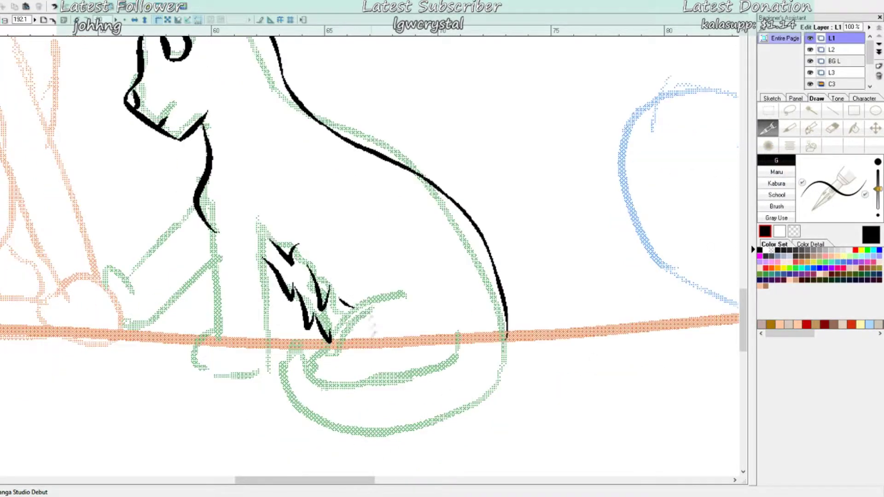
mouse_move(409, 286)
left_mouse_down()
mouse_move(333, 349)
mouse_move(308, 373)
left_mouse_up()
left_click_drag(371, 312, 369, 337)
mouse_move(418, 330)
left_mouse_down()
mouse_move(424, 342)
mouse_move(348, 384)
mouse_move(311, 367)
left_mouse_up()
mouse_move(506, 317)
left_mouse_down()
mouse_move(304, 412)
mouse_move(284, 364)
mouse_move(328, 344)
left_mouse_up()
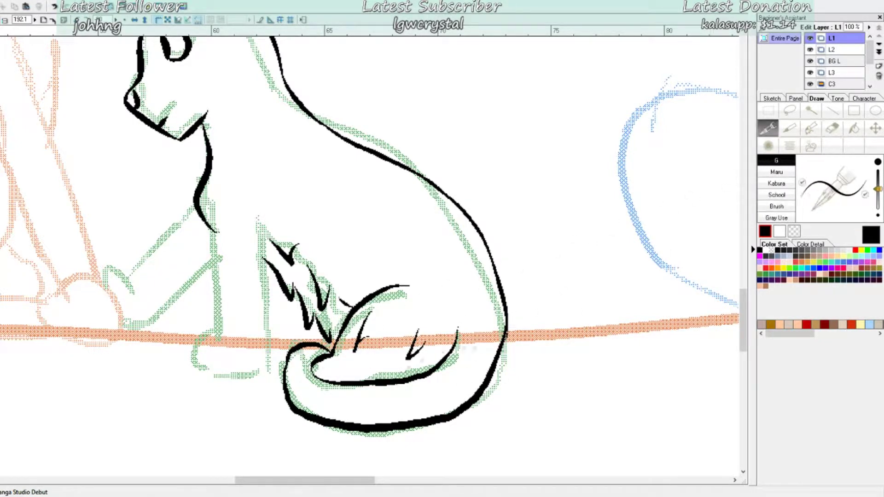
Step: Ink the front and back lines of the sitting cat's near front leg, from the chest down to the paw
left_click_drag(213, 210, 217, 346)
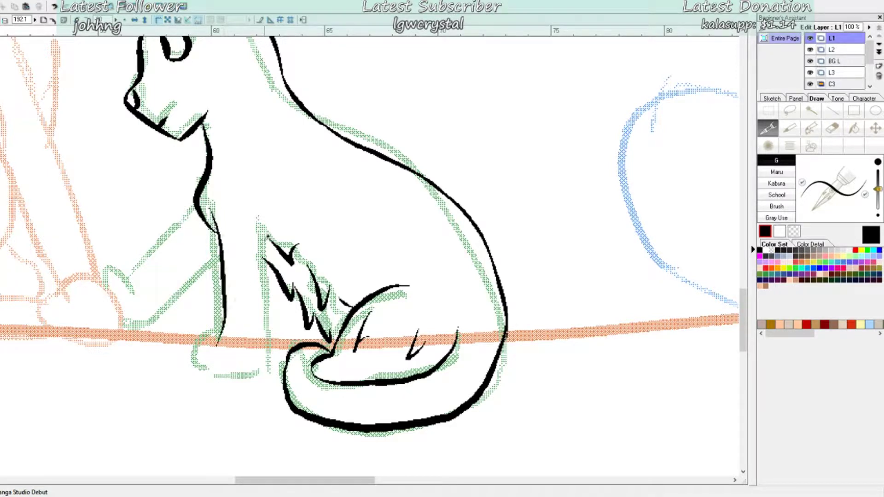
mouse_move(270, 229)
left_mouse_down()
mouse_move(273, 362)
mouse_move(268, 353)
mouse_move(265, 368)
mouse_move(257, 356)
mouse_move(260, 339)
mouse_move(195, 373)
left_mouse_up()
key("ctrl+z")
key("ctrl+z")
key("ctrl+z")
key("ctrl+z")
key("ctrl+z")
left_click(832, 128)
left_click(769, 129)
Step: Ink the rounded toes and heel of the sitting cat's near front paw
mouse_move(223, 328)
left_mouse_down()
mouse_move(210, 340)
mouse_move(215, 384)
mouse_move(214, 376)
left_mouse_up()
left_click_drag(215, 382, 240, 385)
key("ctrl+z")
left_click_drag(246, 351, 234, 386)
mouse_move(260, 343)
left_mouse_down()
mouse_move(283, 340)
mouse_move(276, 370)
mouse_move(257, 371)
mouse_move(268, 352)
mouse_move(258, 358)
mouse_move(299, 334)
mouse_move(274, 375)
mouse_move(262, 333)
mouse_move(275, 339)
mouse_move(275, 358)
left_mouse_up()
key("ctrl+z")
key("ctrl+z")
left_click(832, 131)
left_click(769, 130)
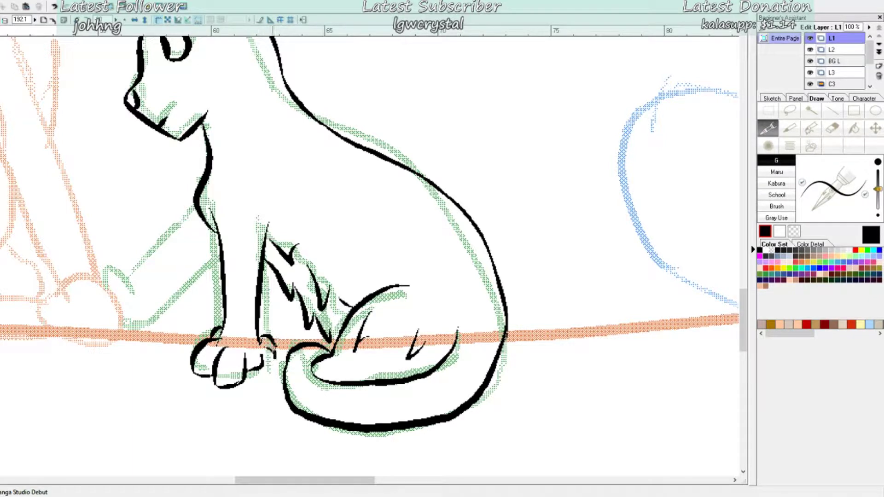
key("e")
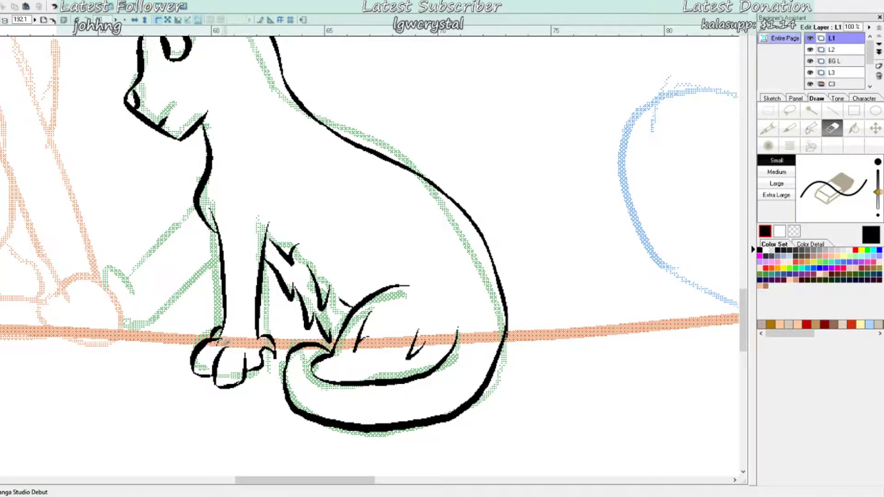
left_click(769, 133)
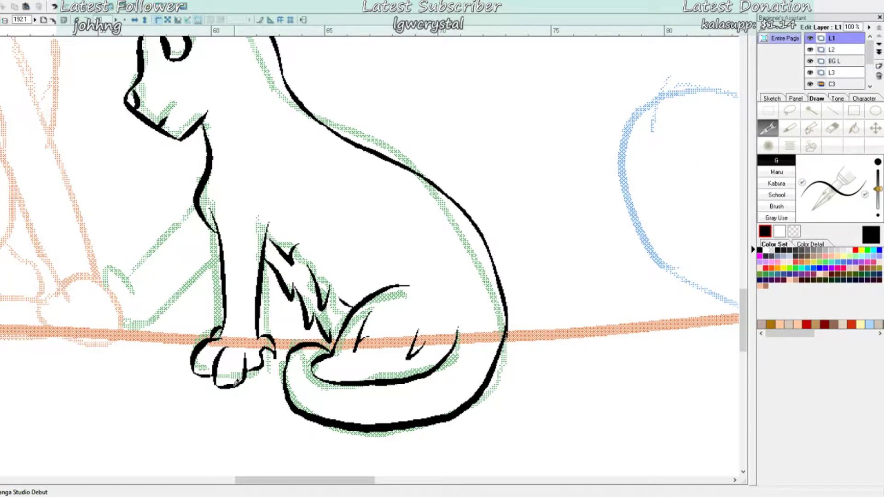
Step: Ink the toes of the cat's raised front paw, and erase and redraw the near paw's heel as a straighter line
mouse_move(102, 279)
left_mouse_down()
mouse_move(123, 276)
mouse_move(146, 317)
left_mouse_up()
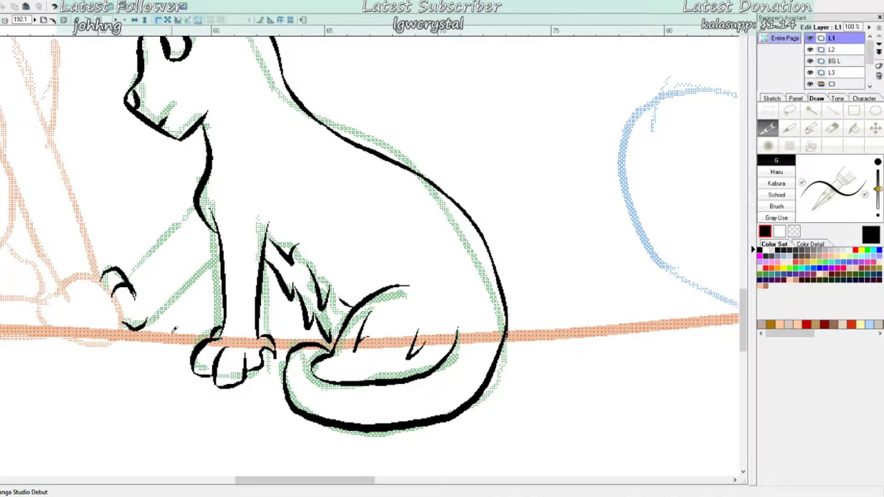
key("e")
left_click_drag(268, 335, 268, 350)
key("p")
left_click_drag(259, 320, 264, 368)
key("e")
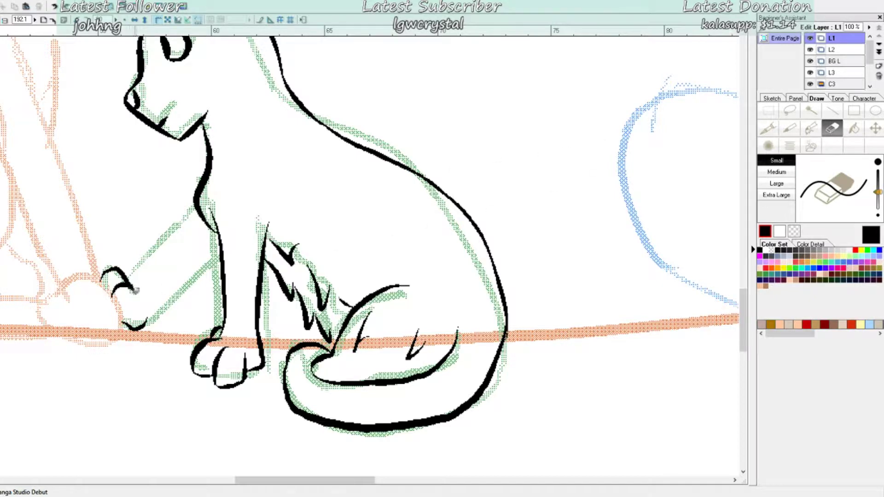
Step: Ink the upper and lower lines of the cat's raised front leg, joining the raised paw to the chest
key("p")
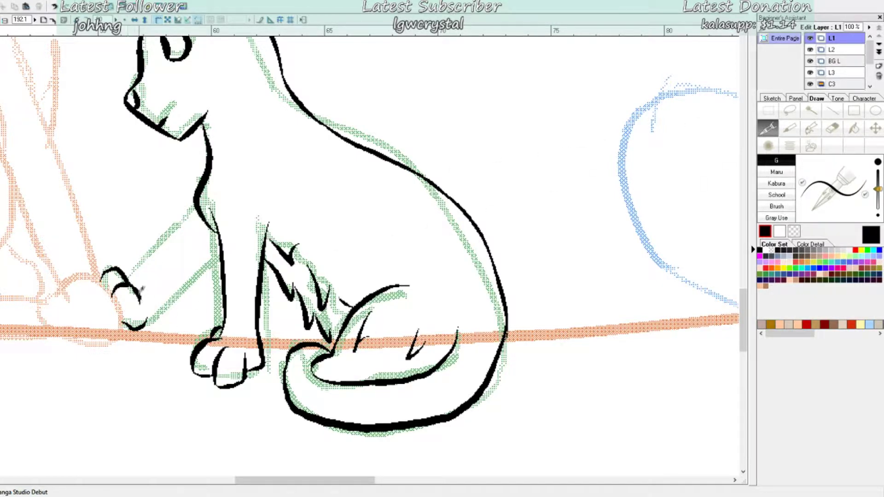
left_click_drag(144, 323, 225, 253)
left_click_drag(131, 284, 202, 221)
key("ctrl+z")
left_click_drag(131, 285, 200, 223)
mouse_move(221, 256)
left_mouse_down()
mouse_move(147, 320)
mouse_move(218, 249)
left_mouse_up()
key("e")
key("p")
key("ctrl+z")
left_click_drag(127, 275, 144, 282)
key("ctrl+z")
left_click_drag(138, 329, 123, 321)
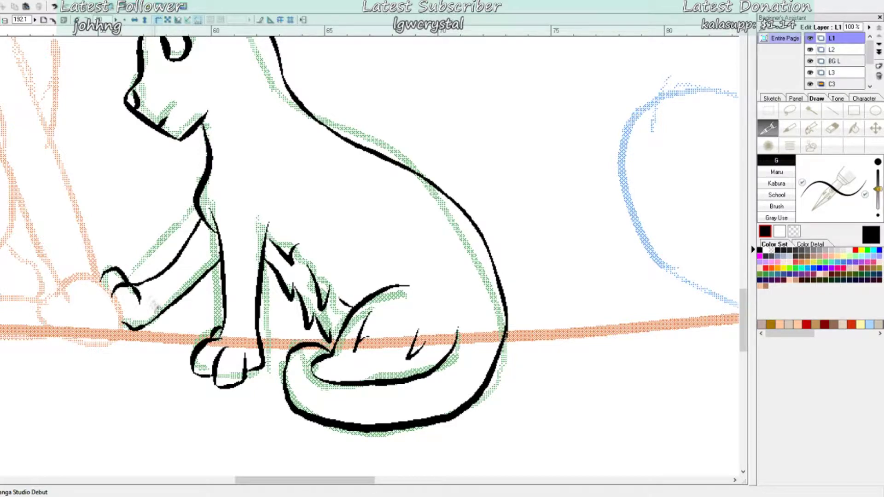
Step: Add a new layer directly above BG L and name it BG L2
scroll(521, 316, "down", 3)
left_click_drag(178, 397, 298, 452)
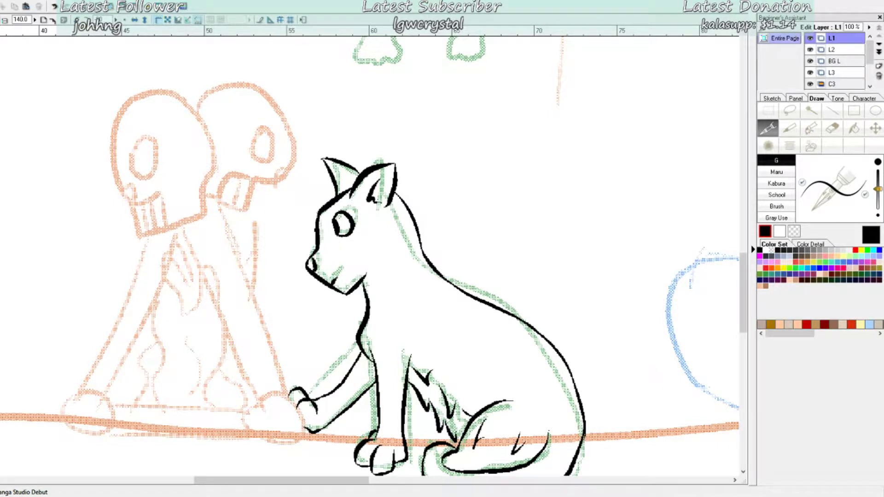
mouse_move(870, 52)
left_mouse_down()
mouse_move(870, 65)
mouse_move(870, 55)
left_mouse_up()
left_click(842, 50)
left_click(880, 66)
double_click(839, 50)
type("BG  L2")
key("Return")
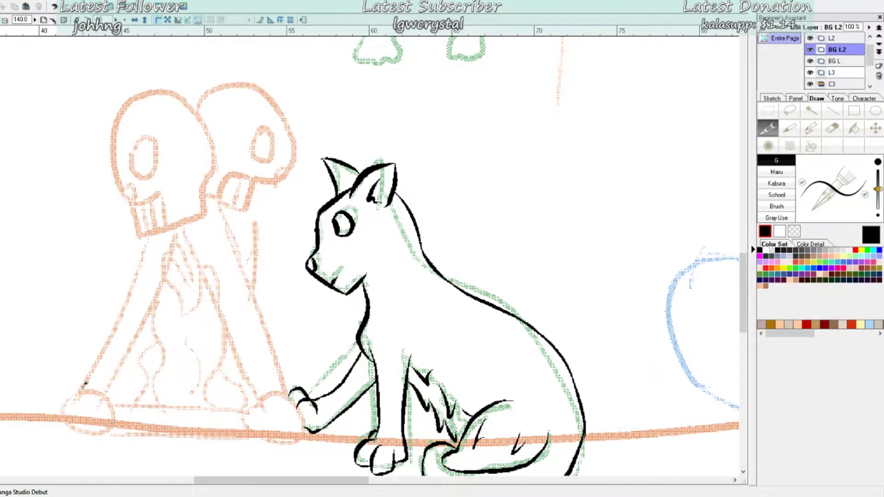
Step: Ink the left bone under the skulls on layer BG L2, with two slanted shaft lines and a knobbed lower end
mouse_move(148, 237)
left_mouse_down()
mouse_move(54, 396)
mouse_move(82, 384)
left_mouse_up()
key("ctrl+z")
left_click_drag(181, 238, 108, 403)
key("ctrl+z")
key("ctrl+z")
mouse_move(183, 238)
left_mouse_down()
mouse_move(124, 355)
mouse_move(106, 413)
left_mouse_up()
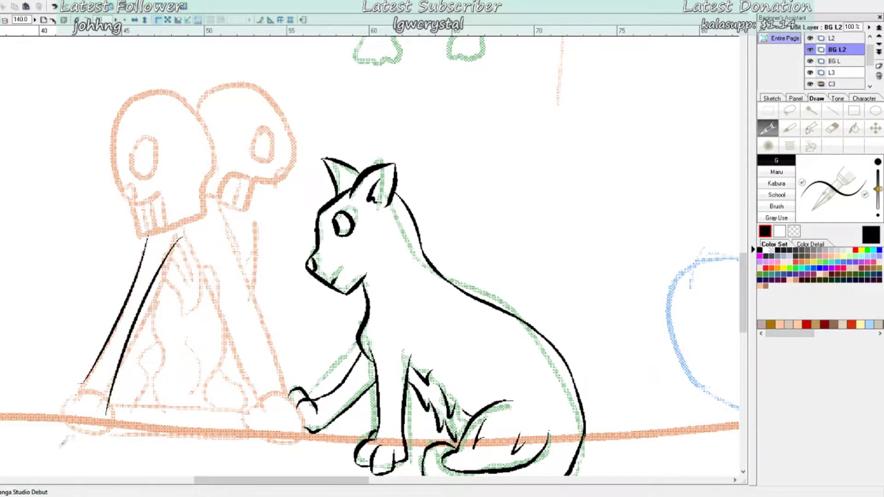
mouse_move(85, 381)
left_mouse_down()
mouse_move(100, 413)
mouse_move(75, 425)
mouse_move(125, 421)
mouse_move(115, 379)
left_mouse_up()
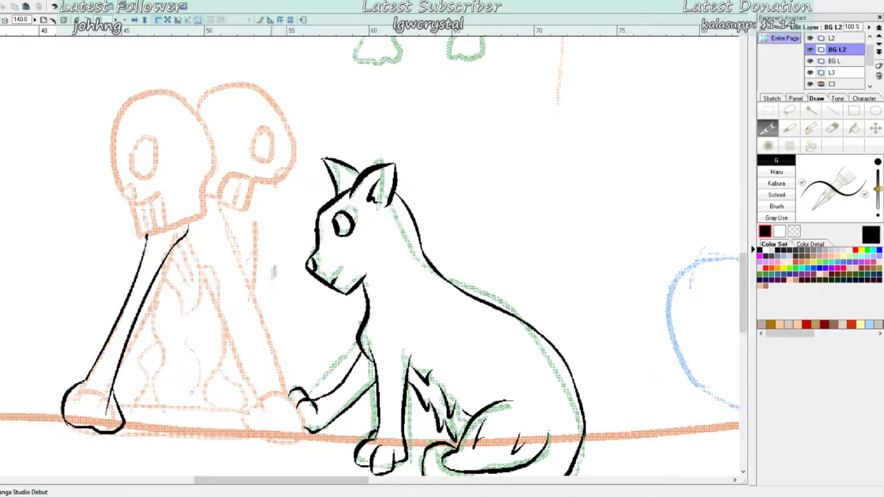
Step: Ink the right bone under the skulls on layer BG L2, ending in a knob beside the cat's raised paw
left_click_drag(188, 233, 240, 388)
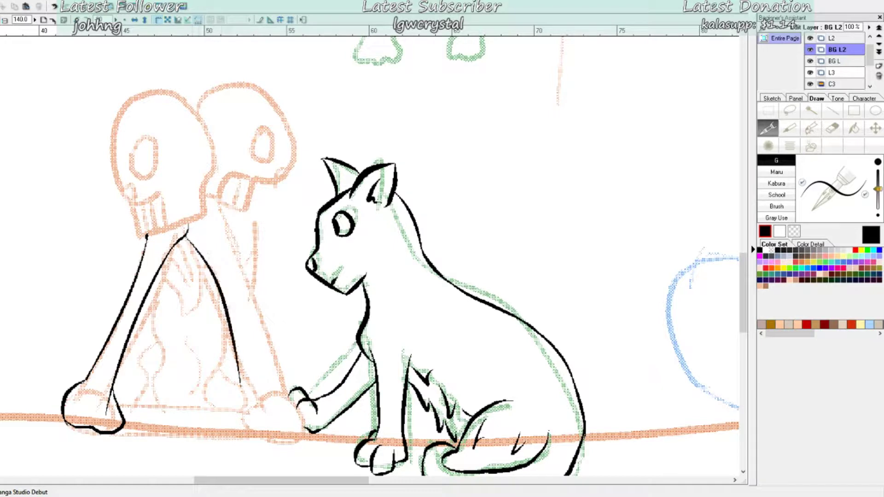
mouse_move(237, 350)
left_mouse_down()
mouse_move(244, 437)
mouse_move(309, 417)
mouse_move(284, 361)
left_mouse_up()
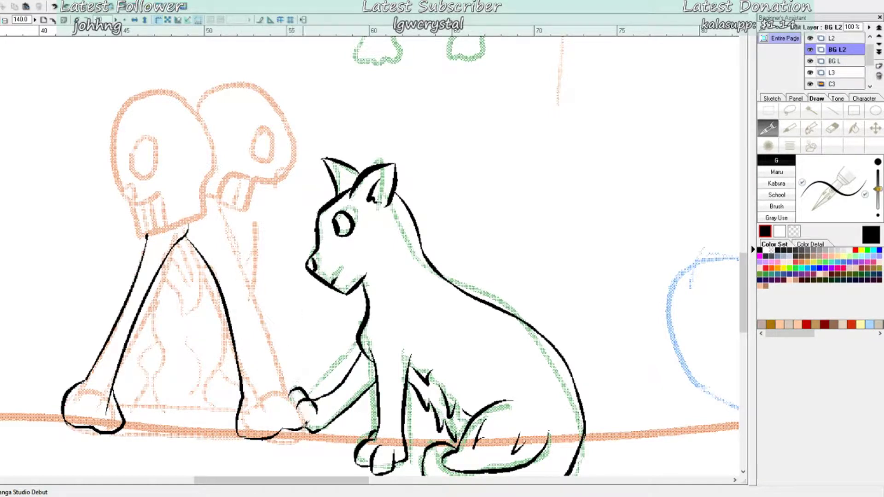
left_click_drag(225, 225, 284, 389)
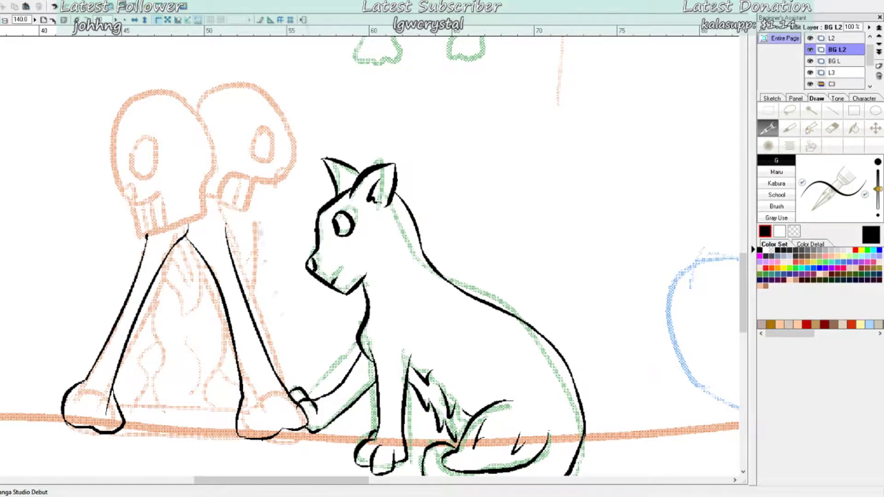
left_click_drag(232, 206, 226, 243)
Step: Clean up the overlap between the right bone's lower end and the cat's raised paw with the eraser
left_click(870, 37)
left_click(836, 38)
left_click(832, 129)
left_click_drag(301, 405, 295, 411)
left_click(870, 86)
left_click(870, 37)
left_click(838, 49)
left_click(774, 133)
left_click(775, 134)
Step: Ink a low mound between the bone ends on layer L1 and the first wavy flames above it on layer L2
left_click(833, 37)
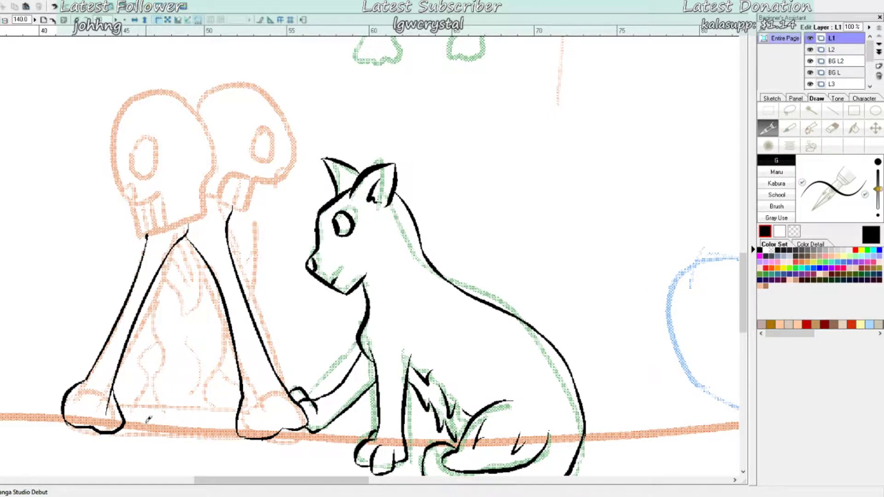
mouse_move(132, 428)
left_mouse_down()
mouse_move(180, 407)
mouse_move(228, 421)
mouse_move(152, 438)
mouse_move(134, 422)
mouse_move(230, 429)
left_mouse_up()
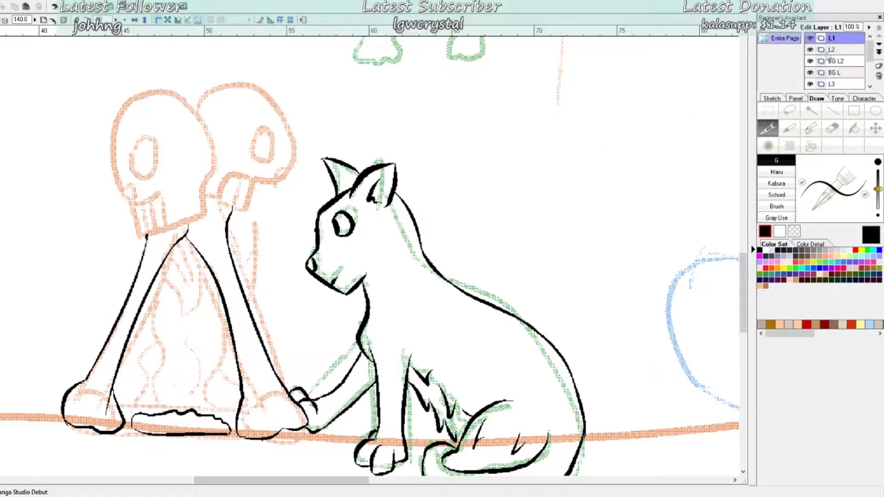
left_click(839, 50)
left_click_drag(135, 409, 141, 316)
mouse_move(141, 317)
left_mouse_down()
mouse_move(156, 333)
mouse_move(154, 286)
mouse_move(171, 330)
left_mouse_up()
key("ctrl+z")
mouse_move(182, 249)
left_mouse_down()
mouse_move(175, 294)
mouse_move(198, 285)
mouse_move(207, 313)
left_mouse_up()
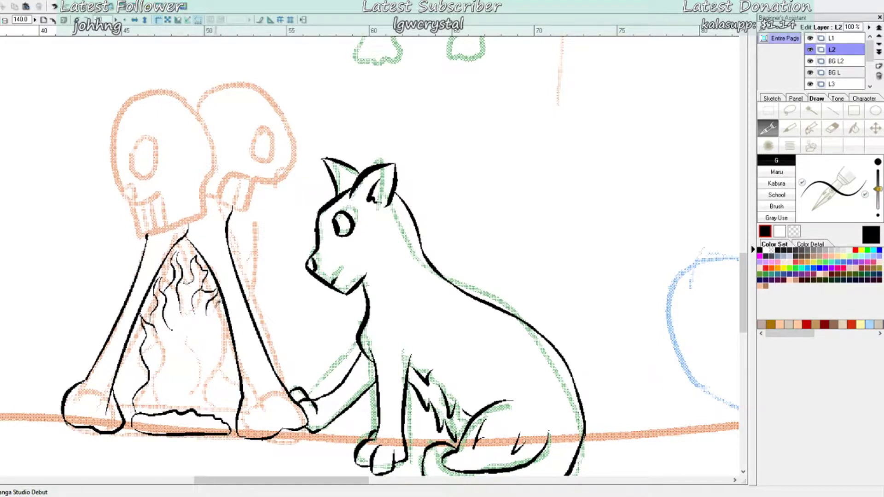
Step: Fill the space between the two bones with more wavy flame lines down to the mound on layer L2
left_click_drag(227, 298, 212, 349)
mouse_move(235, 417)
left_mouse_down()
mouse_move(224, 322)
mouse_move(213, 348)
left_mouse_up()
left_click_drag(159, 408, 162, 354)
left_click_drag(181, 401, 193, 356)
mouse_move(207, 406)
left_mouse_down()
mouse_move(217, 370)
mouse_move(193, 323)
mouse_move(175, 320)
left_mouse_up()
mouse_move(134, 386)
left_mouse_down()
mouse_move(129, 359)
mouse_move(141, 388)
left_mouse_up()
key("ctrl+z")
key("ctrl+z")
key("ctrl+z")
key("ctrl+z")
key("ctrl+z")
Step: Move layer L3 up the layer stack so it sits directly below L2
left_click(850, 84)
left_click(879, 35)
left_click(879, 36)
left_click(879, 36)
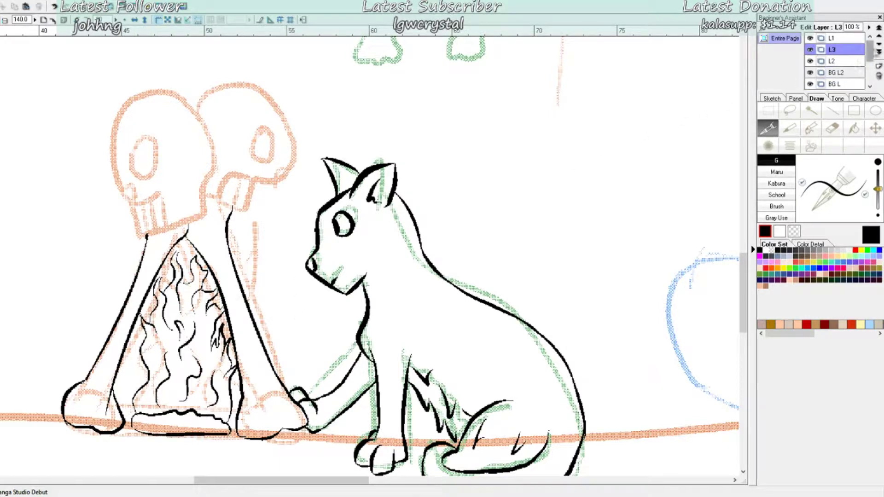
left_click(880, 45)
Step: Ink loose, curling flame outlines all around the two skulls and upper bones on layer L3
left_click_drag(111, 319, 128, 239)
mouse_move(117, 233)
left_mouse_down()
mouse_move(94, 212)
mouse_move(98, 188)
left_mouse_up()
mouse_move(265, 229)
left_mouse_down()
mouse_move(258, 308)
mouse_move(282, 317)
left_mouse_up()
left_click_drag(297, 193, 267, 216)
left_click_drag(295, 130, 275, 88)
left_click_drag(102, 159, 117, 66)
mouse_move(119, 101)
left_mouse_down()
mouse_move(164, 67)
mouse_move(230, 64)
left_mouse_up()
scroll(240, 71, "up", 3)
mouse_move(128, 205)
left_mouse_down()
mouse_move(135, 163)
mouse_move(159, 170)
left_mouse_up()
left_click_drag(173, 183, 221, 185)
left_click_drag(62, 370, 80, 396)
left_click_drag(290, 379, 321, 309)
scroll(385, 318, "down", 3)
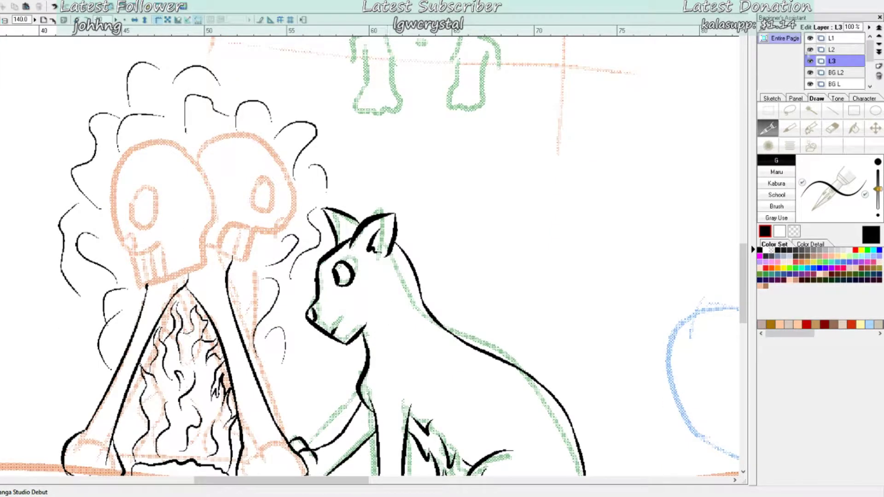
Step: Ink the right skull's domed cranium as a bold curve on layer L2
left_click(834, 50)
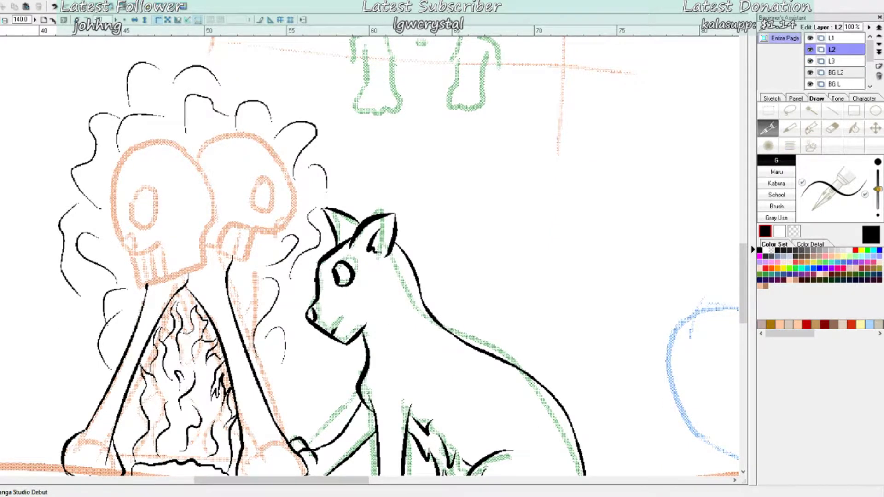
scroll(368, 258, "down", 2)
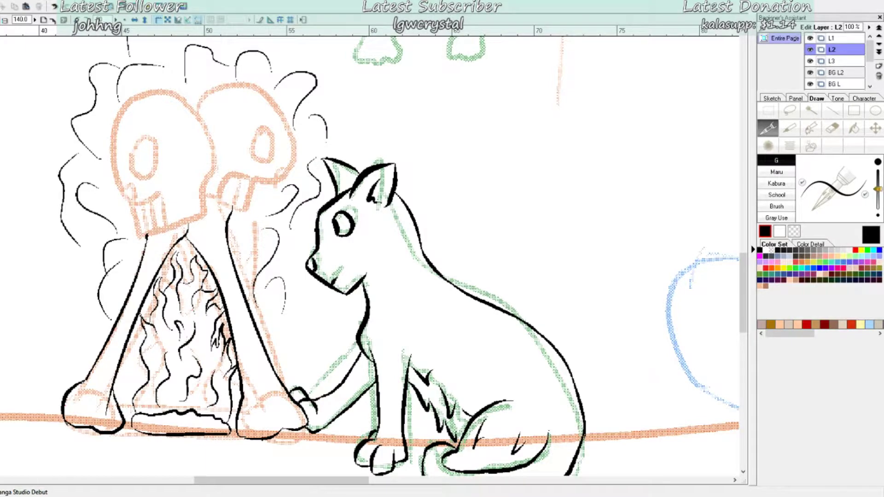
left_click_drag(180, 112, 292, 145)
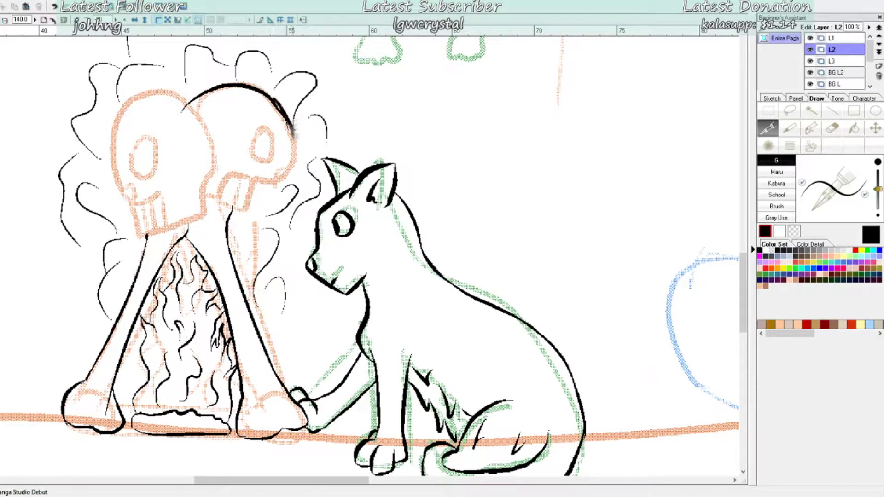
key("ctrl+z")
key("ctrl+plus")
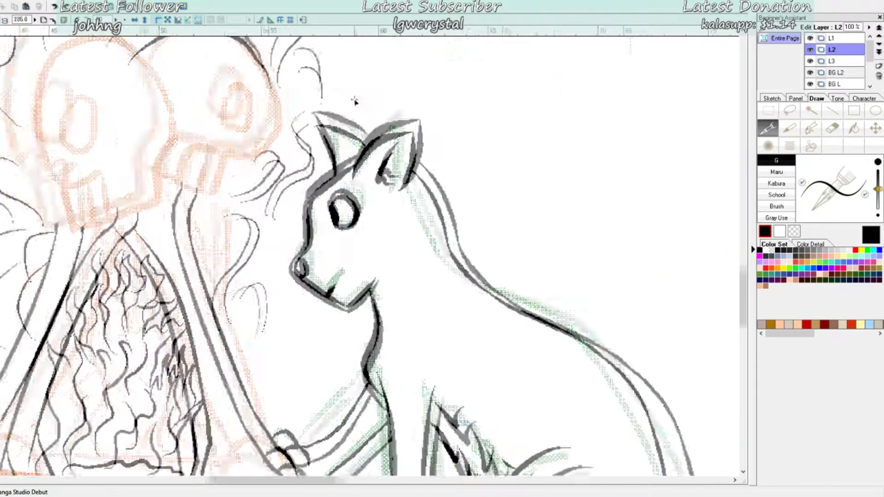
key("ctrl+plus")
scroll(369, 256, "up", 5)
Step: Ink the right skull's face profile below the brow and its nose hole on layer L2
left_click(833, 129)
mouse_move(248, 282)
left_mouse_down()
mouse_move(225, 230)
mouse_move(260, 317)
mouse_move(236, 372)
left_mouse_up()
key("p")
key("ctrl+z")
left_click_drag(257, 297, 224, 385)
key("ctrl+z")
mouse_move(254, 284)
left_mouse_down()
mouse_move(261, 367)
mouse_move(237, 390)
mouse_move(234, 437)
left_mouse_up()
key("ctrl+z")
mouse_move(252, 384)
left_mouse_down()
mouse_move(221, 399)
mouse_move(229, 394)
left_mouse_up()
key("ctrl+z")
left_click_drag(236, 392, 199, 435)
key("ctrl+z")
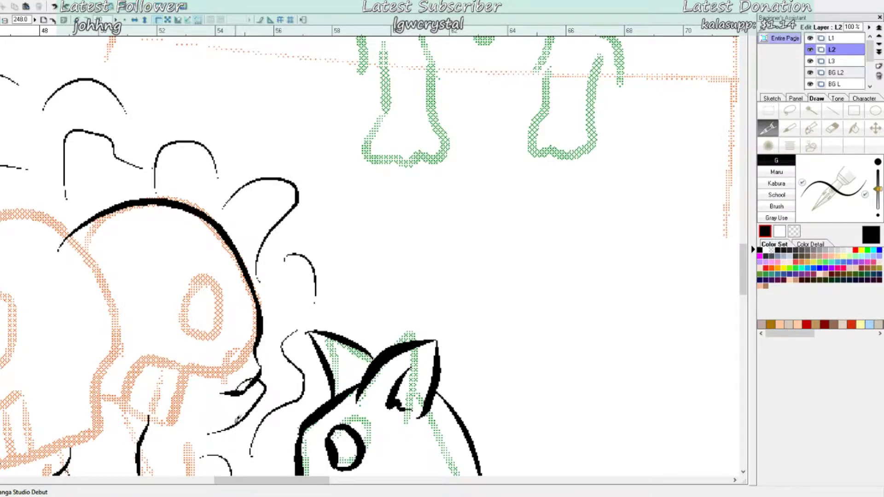
left_click_drag(251, 357, 238, 386)
Step: Ink the right skull's eye socket as a narrow pointed shape close to the front of the face
mouse_move(231, 279)
left_mouse_down()
mouse_move(237, 308)
mouse_move(234, 276)
mouse_move(214, 320)
mouse_move(238, 334)
left_mouse_up()
key("e")
key("p")
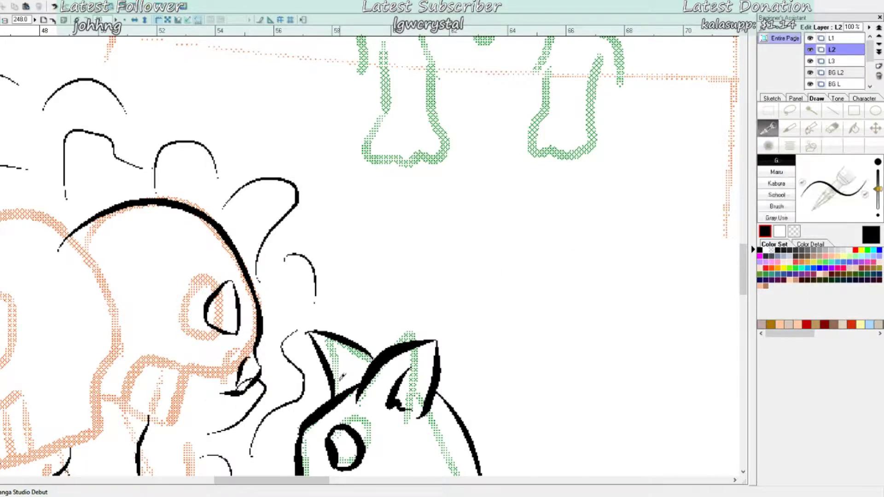
scroll(374, 240, "down", 9)
scroll(272, 221, "up", 7)
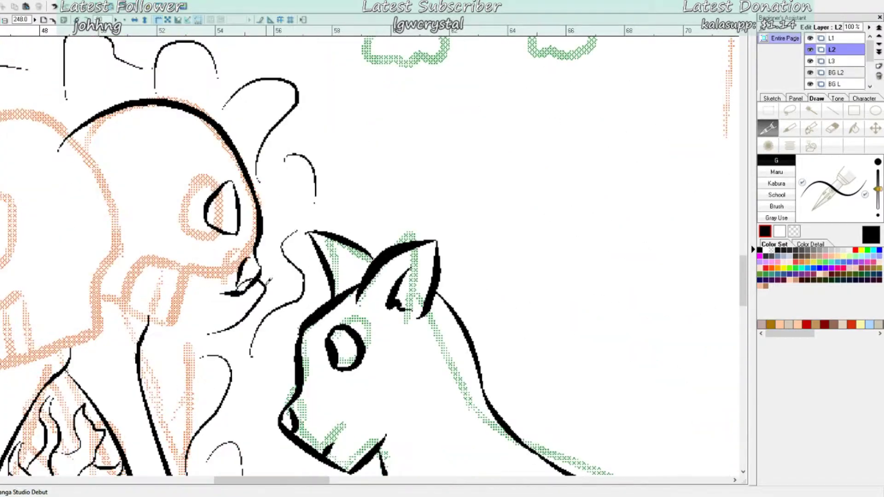
Step: Ink the right skull's mouth block with a back edge, lower edge and slanted upper gum line
mouse_move(131, 259)
left_mouse_down()
mouse_move(136, 318)
mouse_move(210, 347)
mouse_move(233, 307)
left_mouse_up()
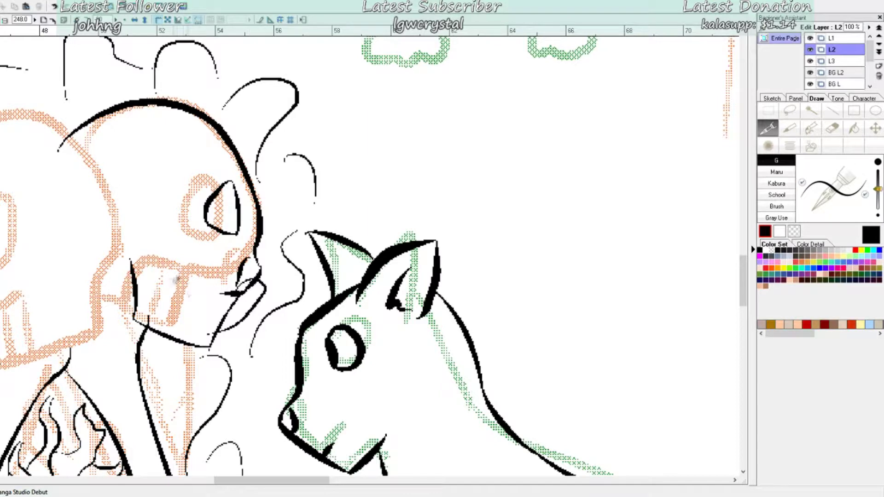
left_click_drag(134, 264, 228, 302)
mouse_move(96, 293)
left_mouse_down()
mouse_move(131, 277)
mouse_move(149, 325)
left_mouse_up()
key("ctrl+z")
key("ctrl+z")
Step: Divide the right skull's mouth into teeth with a row of short, slanted ink lines
left_click(836, 73)
mouse_move(176, 290)
left_mouse_down()
mouse_move(161, 339)
mouse_move(174, 344)
left_mouse_up()
left_click_drag(207, 302, 187, 352)
mouse_move(219, 303)
left_mouse_down()
mouse_move(199, 353)
mouse_move(161, 339)
mouse_move(198, 352)
left_mouse_up()
Step: Erase the flame lines that cross the right skull's nose and jaw on layer L3
key("e")
left_click(837, 61)
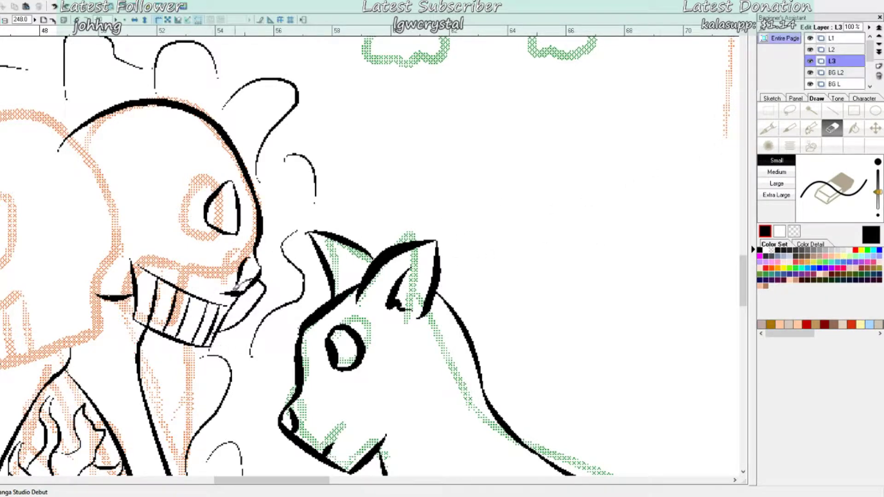
left_click(829, 51)
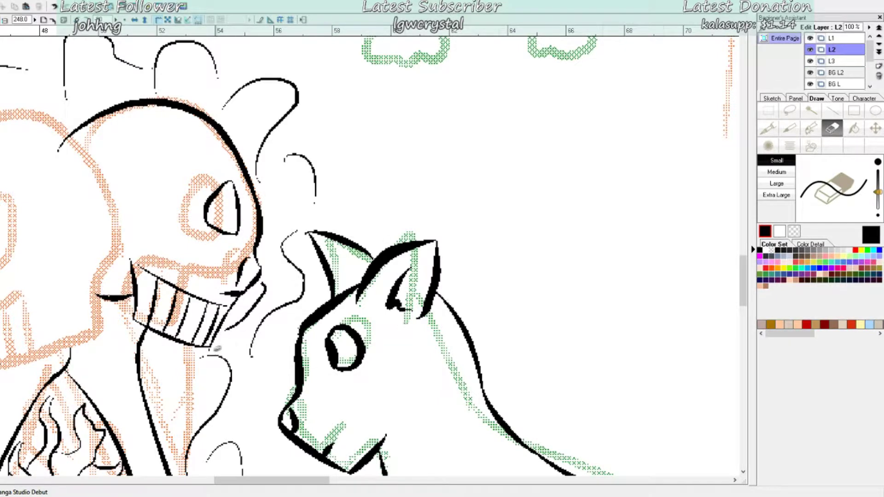
left_click(819, 63)
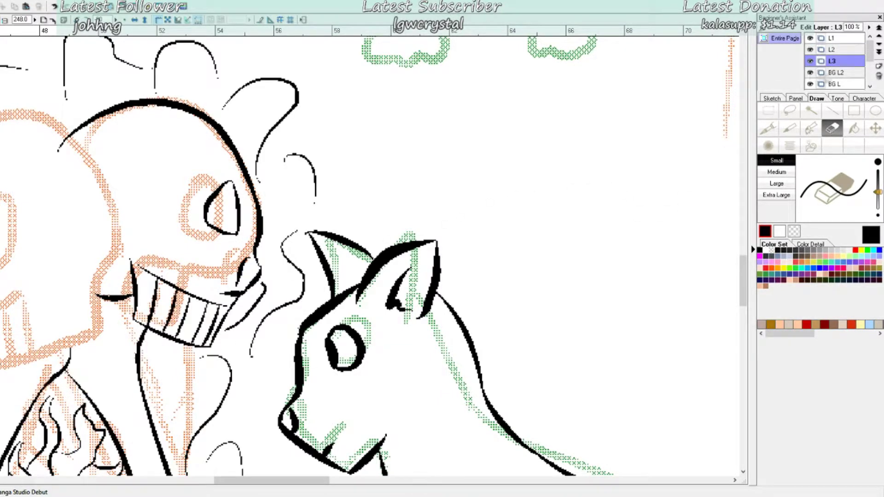
Step: Ink two short, wavy crack lines on the right skull's crown on layer BG L2
left_click(833, 72)
left_click(768, 128)
left_click_drag(161, 112, 135, 173)
left_click_drag(166, 142, 208, 150)
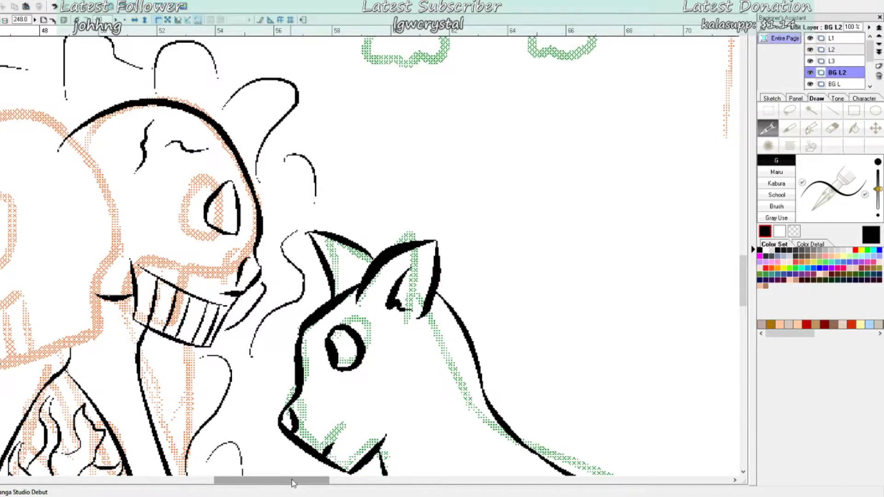
Step: Ink the left skull's outline with a round cranium, face profile, pointed chin, jaw edge and curved base
left_click_drag(292, 483, 248, 483)
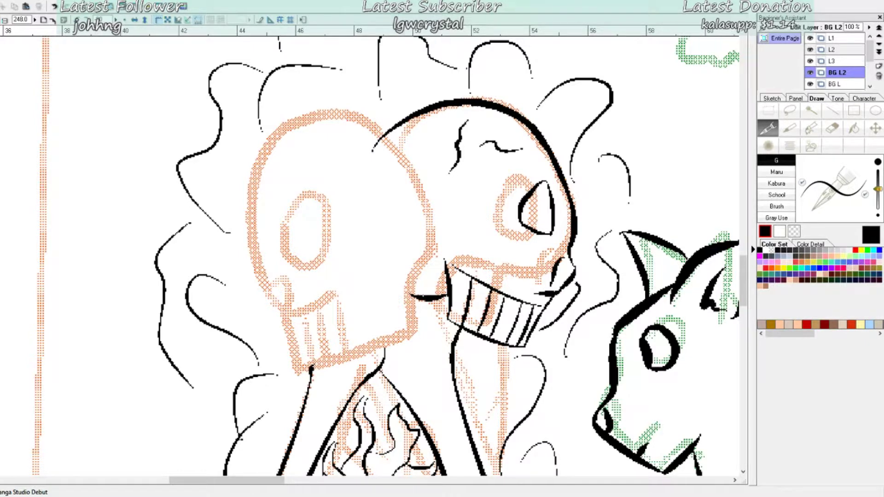
mouse_move(389, 308)
left_mouse_down()
mouse_move(407, 286)
mouse_move(213, 195)
mouse_move(221, 226)
left_mouse_up()
key("ctrl+z")
key("ctrl+z")
mouse_move(224, 172)
left_mouse_down()
mouse_move(214, 198)
mouse_move(263, 385)
mouse_move(330, 349)
mouse_move(349, 289)
mouse_move(400, 297)
left_mouse_up()
key("ctrl+z")
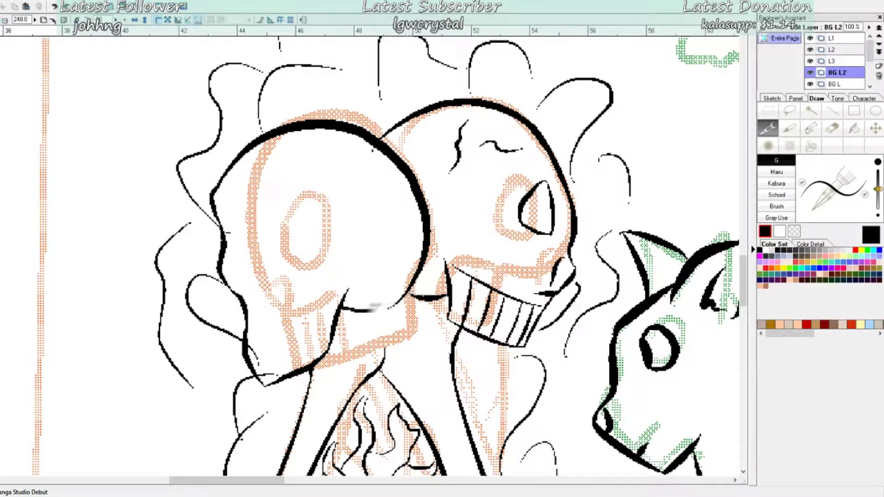
left_click_drag(343, 308, 409, 295)
Step: Erase the flame lines that overlap the left skull's face and chin on layer L3
left_click(832, 128)
left_click(810, 49)
left_click(810, 49)
left_click(810, 72)
left_click(810, 73)
left_click(810, 61)
left_click(811, 60)
left_click(832, 60)
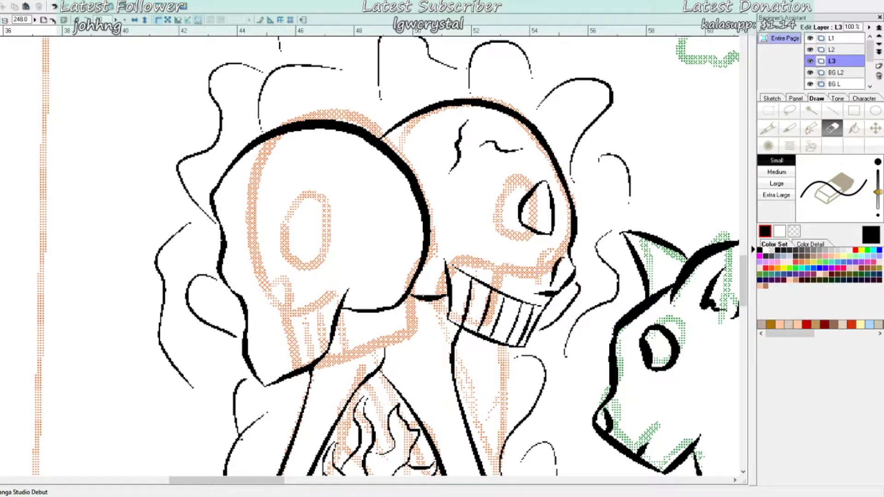
Step: Ink the left skull's round eye socket, the far socket's edge and two narrow nose holes on layer BG L2
left_click(831, 72)
key("p")
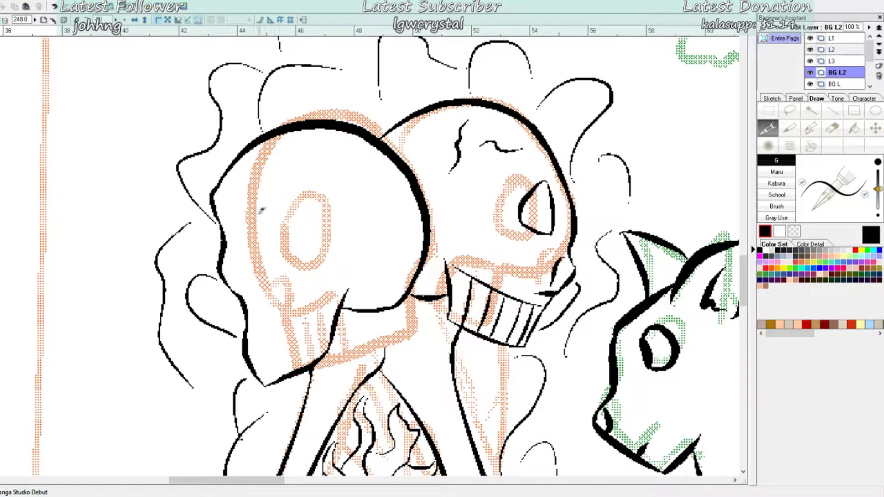
left_click_drag(220, 209, 228, 253)
left_click_drag(283, 208, 296, 207)
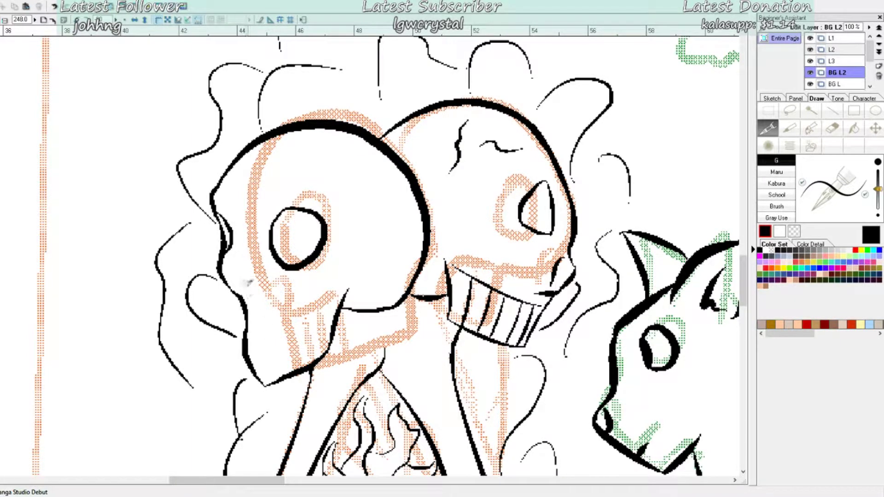
mouse_move(237, 292)
left_mouse_down()
mouse_move(246, 262)
mouse_move(265, 300)
left_mouse_up()
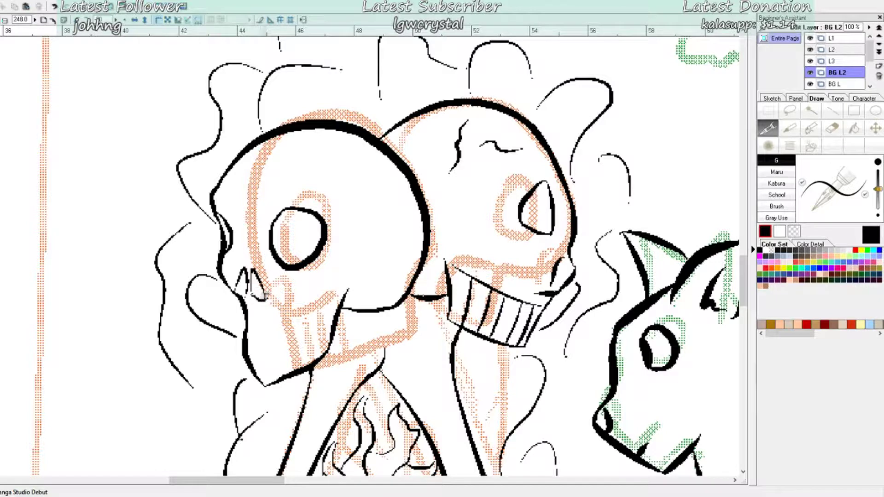
Step: Try inking the left skull's mouth as a wide line up to the jaw, with tooth lines running down to the chin
left_click_drag(248, 327, 349, 271)
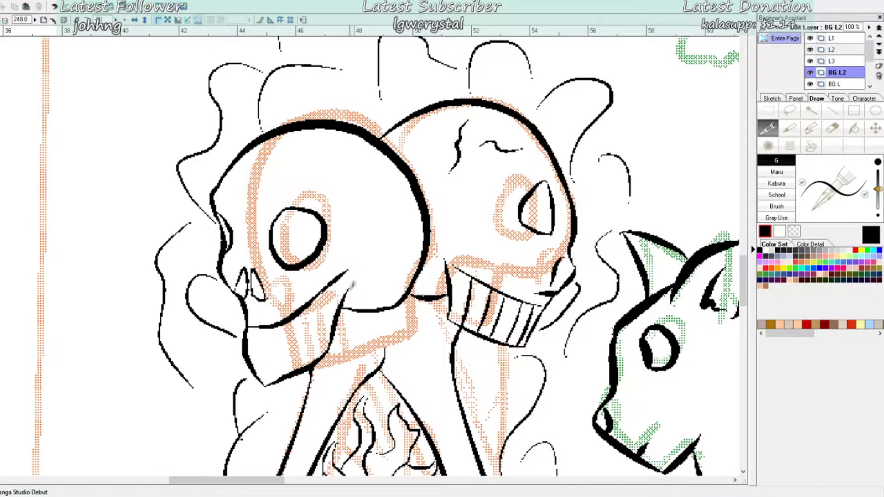
key("e")
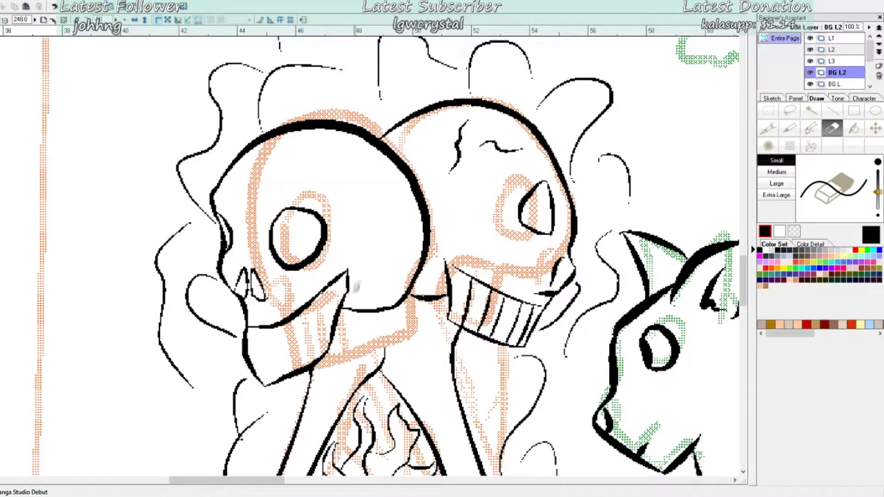
key("p")
mouse_move(252, 334)
left_mouse_down()
mouse_move(261, 373)
mouse_move(269, 371)
left_mouse_up()
mouse_move(268, 331)
left_mouse_down()
mouse_move(279, 368)
mouse_move(293, 361)
left_mouse_up()
mouse_move(298, 324)
left_mouse_down()
mouse_move(310, 355)
mouse_move(323, 343)
left_mouse_up()
left_click_drag(330, 304, 337, 320)
left_click_drag(339, 290, 344, 304)
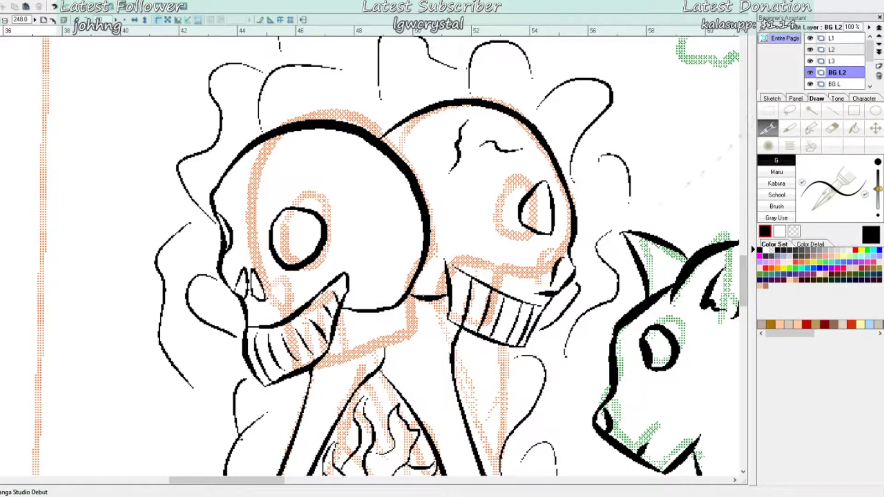
Step: Undo the left skull's wide mouth line and its tooth strokes
key("ctrl+z")
key("ctrl+z")
key("ctrl+z")
key("ctrl+z")
key("ctrl+z")
key("ctrl+z")
key("ctrl+z")
key("ctrl+z")
key("ctrl+z")
Step: Ink the left skull's mouth as a curved grin with a gum line and a lower edge above the chin
mouse_move(248, 332)
left_mouse_down()
mouse_move(319, 301)
mouse_move(320, 343)
left_mouse_up()
left_click_drag(258, 368, 321, 340)
key("ctrl+z")
key("ctrl+z")
mouse_move(318, 302)
left_mouse_down()
mouse_move(295, 353)
mouse_move(255, 366)
left_mouse_up()
Step: Divide the left skull's grin into teeth with a row of short ink lines
left_click_drag(255, 334, 261, 361)
left_click_drag(266, 335, 272, 356)
mouse_move(277, 339)
left_mouse_down()
mouse_move(282, 351)
mouse_move(298, 346)
left_mouse_up()
left_click_drag(299, 327, 304, 337)
left_click_drag(309, 319, 314, 329)
Step: Erase the outline of the right skull's mouth block on layer L2
left_click(835, 49)
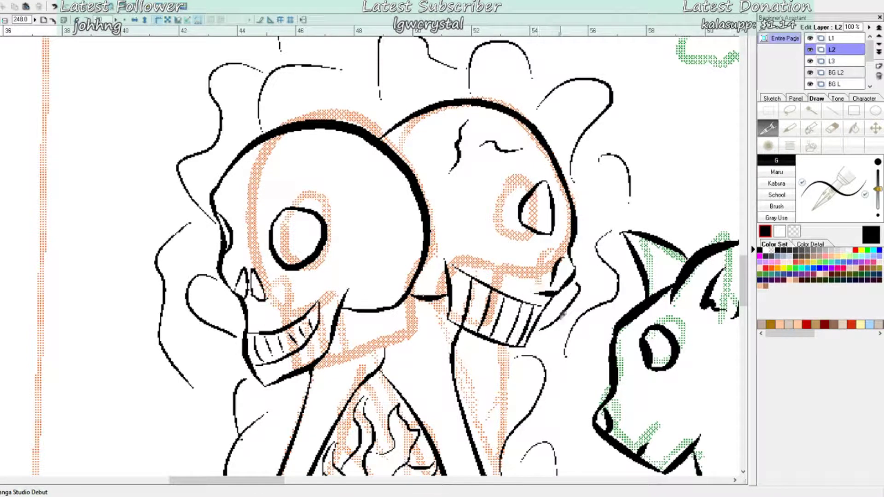
left_click(832, 129)
mouse_move(554, 299)
left_mouse_down()
mouse_move(526, 344)
mouse_move(492, 288)
left_mouse_up()
mouse_move(526, 345)
left_mouse_down()
mouse_move(498, 345)
mouse_move(446, 259)
left_mouse_up()
left_click_drag(451, 267, 488, 284)
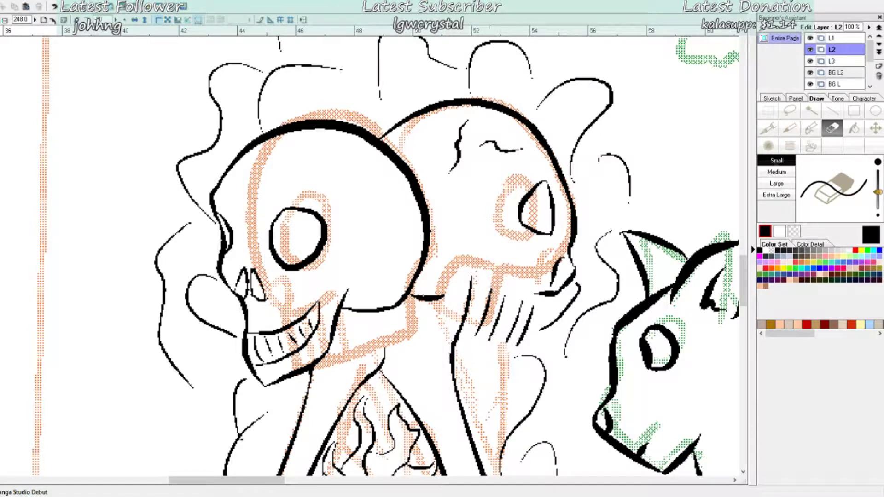
Step: Ink a new right skull jaw with a pointed chin and a curved grin inside it
key("p")
mouse_move(542, 295)
left_mouse_down()
mouse_move(532, 354)
mouse_move(535, 338)
mouse_move(510, 362)
left_mouse_up()
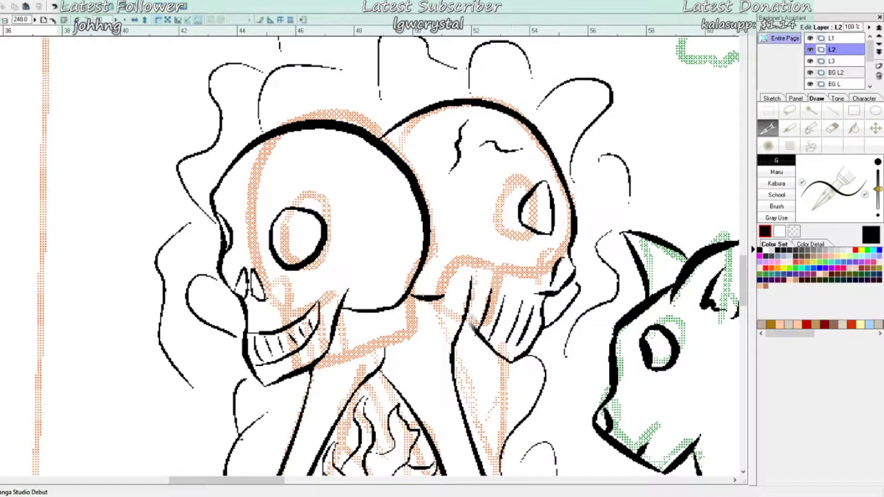
mouse_move(441, 253)
left_mouse_down()
mouse_move(449, 305)
mouse_move(510, 363)
left_mouse_up()
left_click_drag(486, 265, 537, 341)
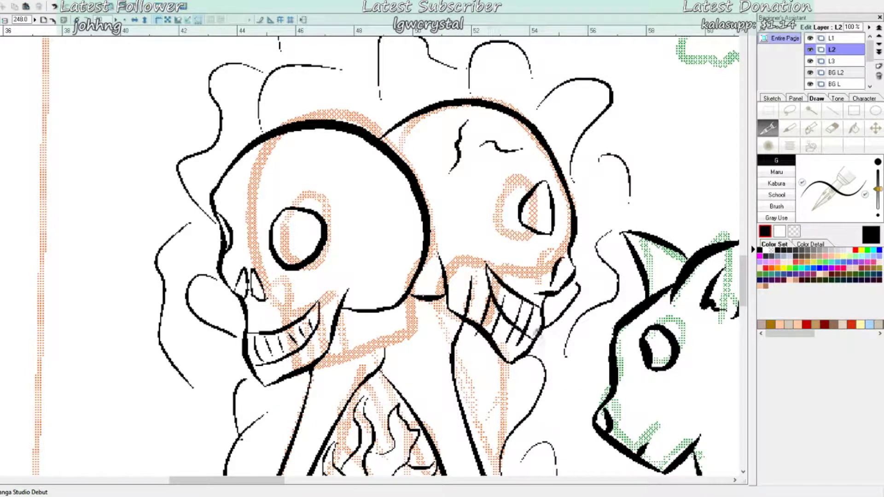
Step: Erase the old tooth lines from the right skull's mouth and the remaining flame line touching its nose and jaw
left_click(853, 73)
left_click(832, 128)
mouse_move(470, 277)
left_mouse_down()
mouse_move(469, 308)
mouse_move(494, 326)
mouse_move(522, 305)
mouse_move(486, 335)
mouse_move(529, 352)
left_mouse_up()
left_click(824, 61)
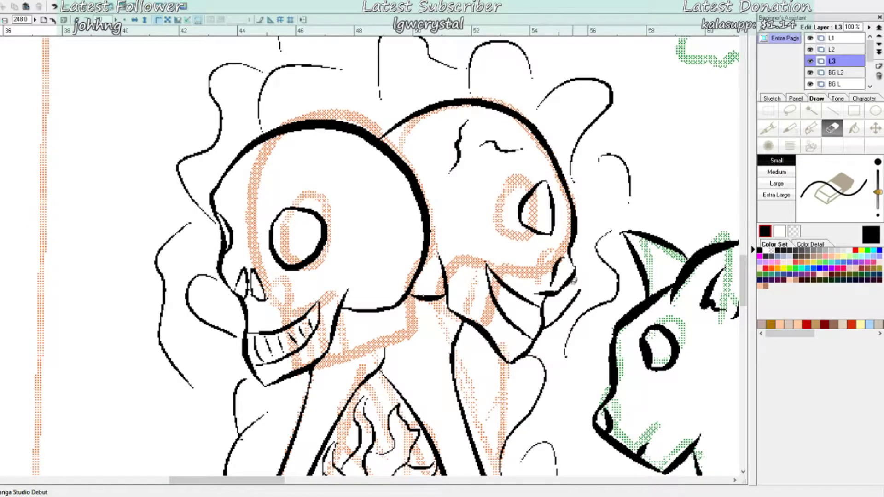
left_click(810, 50)
left_click(811, 50)
Step: Divide the right skull's grin into teeth with short ink lines on layer L2
left_click(836, 50)
left_click(769, 128)
mouse_move(535, 308)
left_mouse_down()
mouse_move(530, 330)
mouse_move(521, 318)
left_mouse_up()
left_click_drag(512, 298, 509, 311)
left_click_drag(504, 293, 502, 301)
Step: Ink branching cracks on the left skull's crown and back, plus one short crack at the right skull's back
left_click_drag(317, 144, 274, 180)
left_click_drag(317, 148, 348, 215)
left_click_drag(423, 239, 369, 209)
left_click_drag(395, 147, 427, 141)
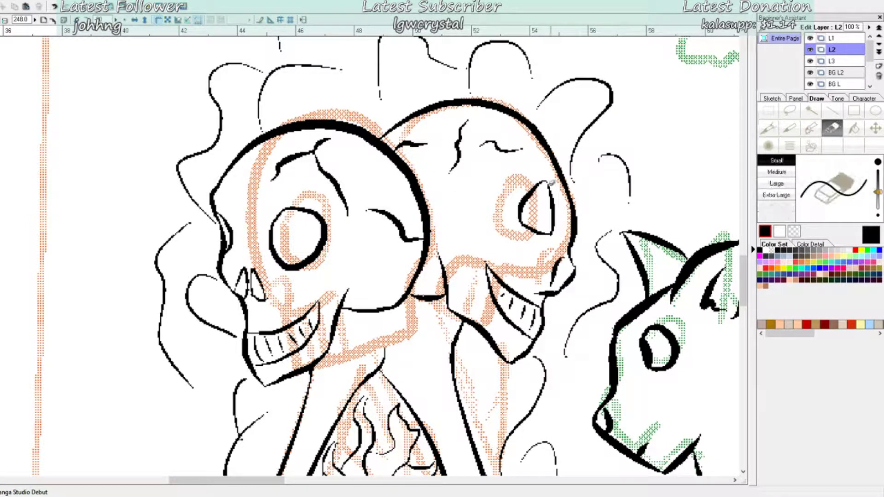
Step: Ink the rounded upper end of the left bone beneath the left skull's jaw on layer BG L2
scroll(389, 256, "down", 2)
left_click(824, 72)
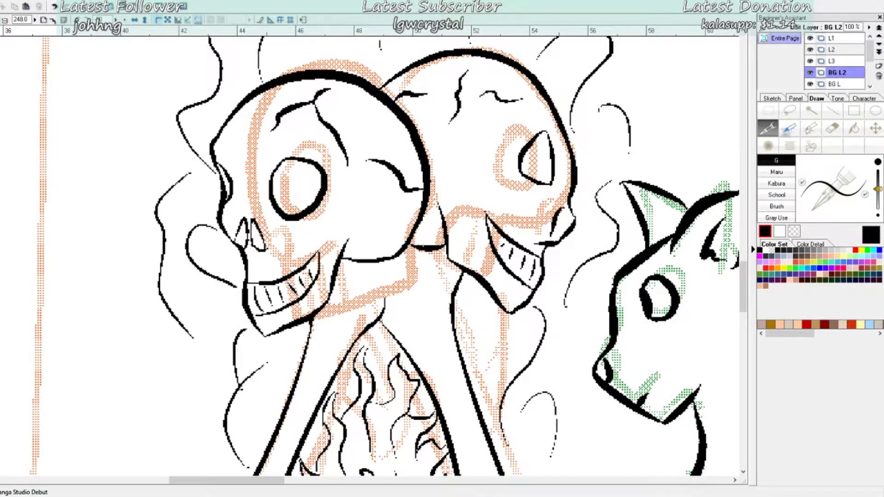
left_click_drag(384, 314, 402, 250)
key("ctrl+z")
scroll(418, 259, "down", 2)
scroll(412, 243, "up", 2)
left_click_drag(384, 317, 365, 264)
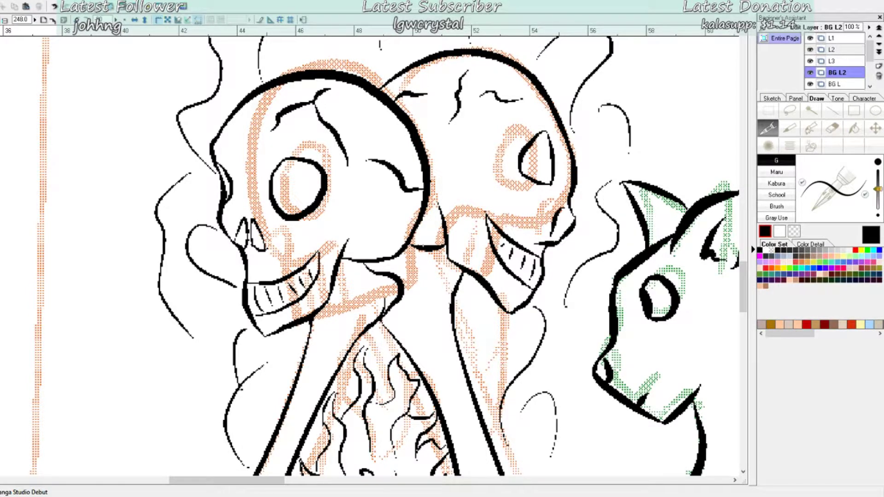
key("e")
key("p")
scroll(463, 263, "down", 5)
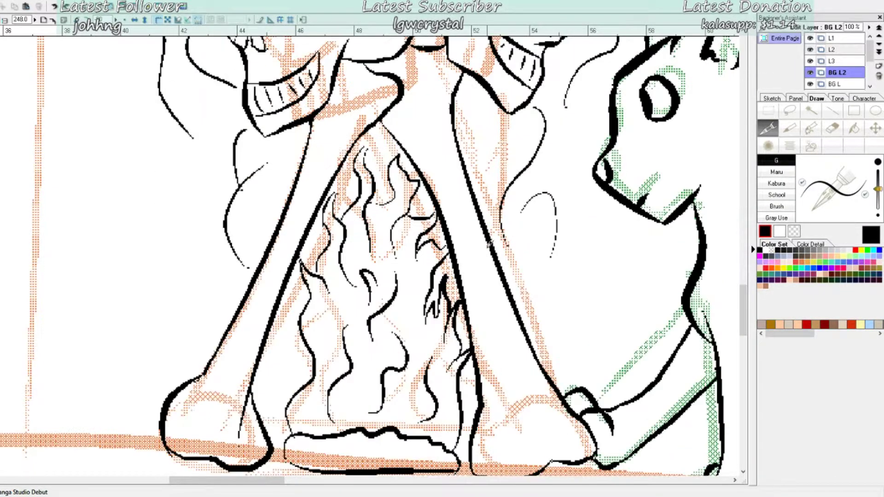
scroll(479, 239, "up", 3)
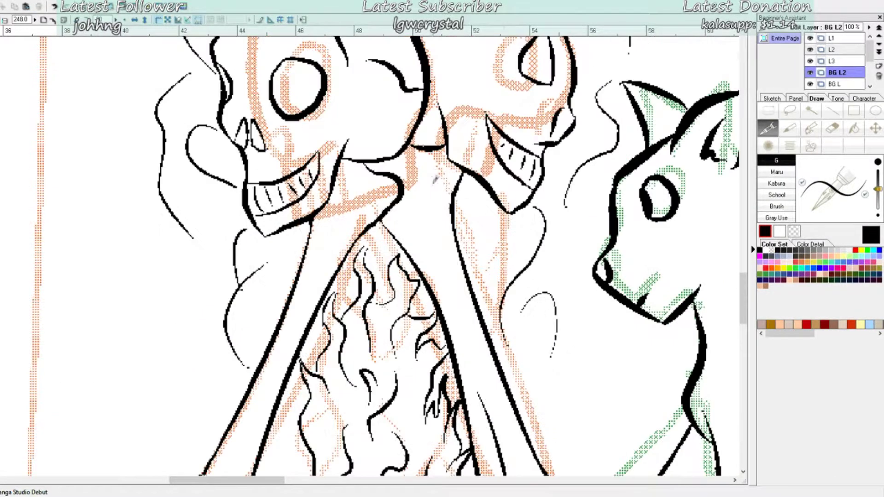
scroll(365, 171, "down", 4)
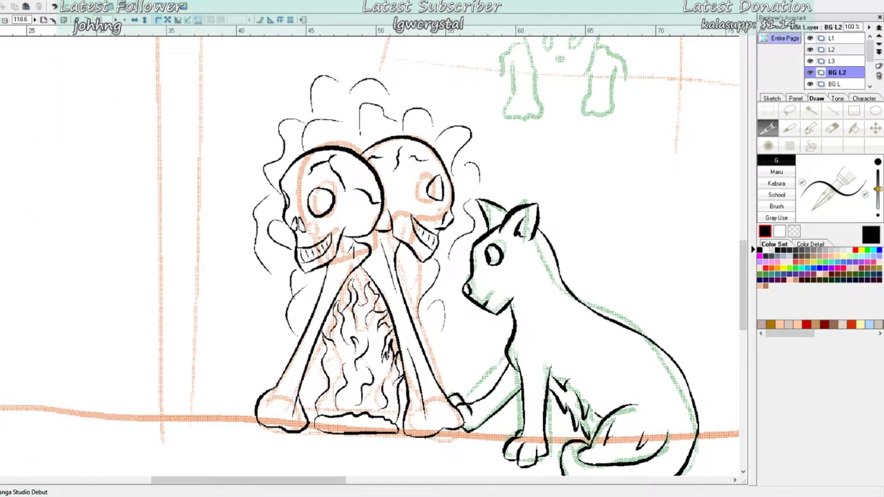
Step: Ink the seated figure's left-hand knee and the outer curve of that crossed leg on layer L1
scroll(569, 370, "right", 3)
scroll(484, 409, "down", 2)
scroll(505, 405, "up", 3)
scroll(416, 247, "down", 1)
left_click_drag(321, 480, 459, 482)
scroll(485, 394, "down", 3)
left_click(854, 39)
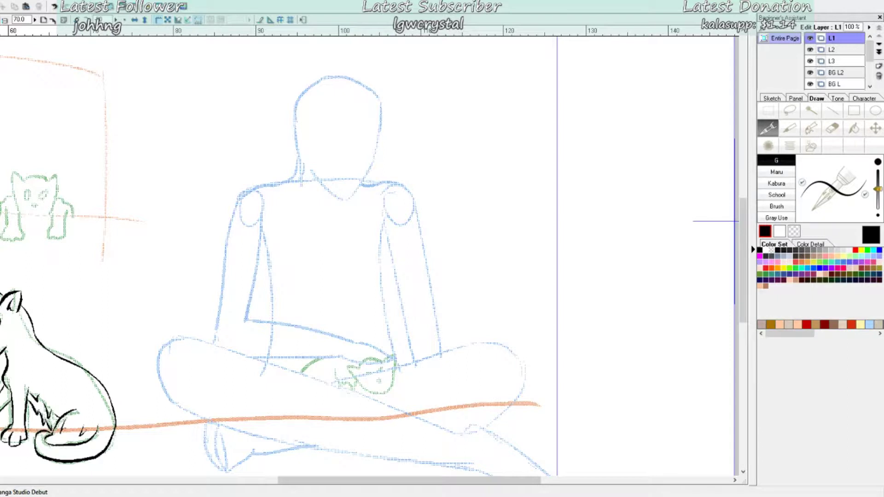
scroll(636, 134, "down", 2)
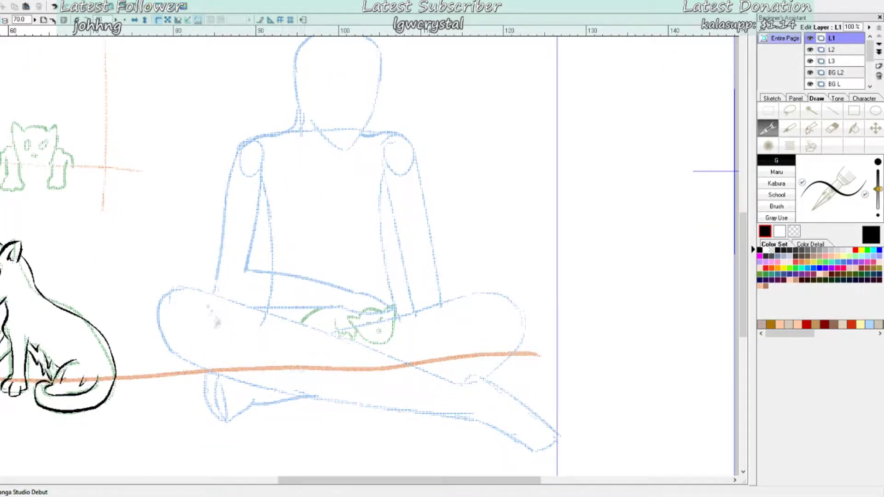
left_click_drag(160, 315, 183, 354)
mouse_move(159, 319)
left_mouse_down()
mouse_move(172, 296)
mouse_move(168, 341)
left_mouse_up()
key("ctrl+z")
key("ctrl+z")
key("ctrl+z")
mouse_move(165, 332)
left_mouse_down()
mouse_move(206, 371)
mouse_move(343, 406)
left_mouse_up()
key("ctrl+z")
key("ctrl+z")
left_click_drag(197, 367, 377, 408)
Step: Try to extend the crossed leg's lower edge along the sketch toward the foot
left_click_drag(303, 396, 429, 413)
key("ctrl+z")
left_click_drag(279, 389, 433, 421)
key("ctrl+z")
left_click(359, 393, "ctrl")
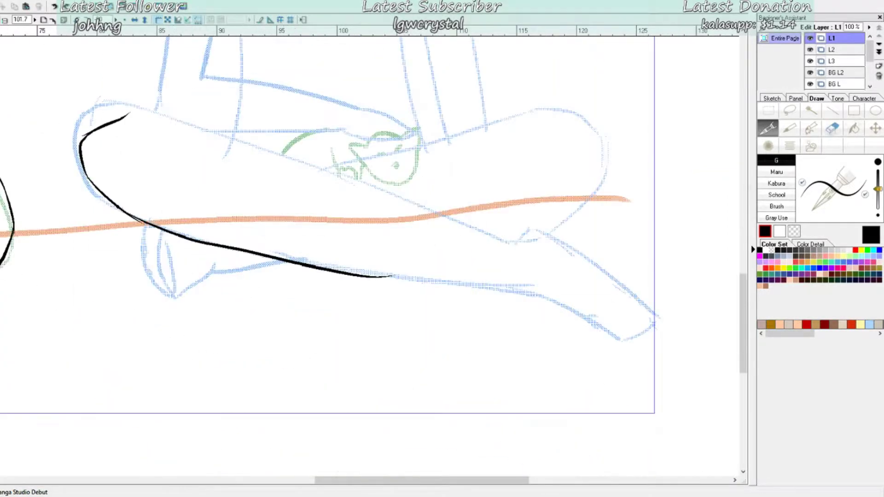
left_click(832, 128)
mouse_move(400, 275)
left_mouse_down()
mouse_move(286, 261)
mouse_move(444, 282)
left_mouse_up()
key("p")
key("ctrl+z")
key("ctrl+z")
mouse_move(262, 253)
left_mouse_down()
mouse_move(446, 293)
mouse_move(424, 279)
left_mouse_up()
key("ctrl+z")
Step: Ink the crossed leg's long lower edge as a straight continuation of the knee curve toward the ankle
key("minus")
key("minus")
left_click_drag(264, 267, 434, 281)
key("ctrl+z")
key("asciicircum")
key("asciicircum")
key("asciicircum")
key("asciicircum")
key("asciicircum")
key("asciicircum")
key("asciicircum")
key("asciicircum")
key("asciicircum")
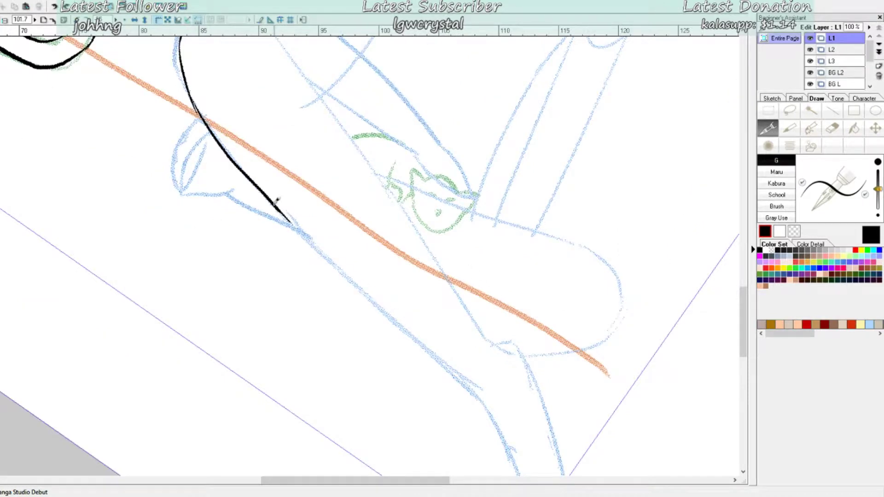
key("ctrl+z")
left_click_drag(276, 203, 453, 372)
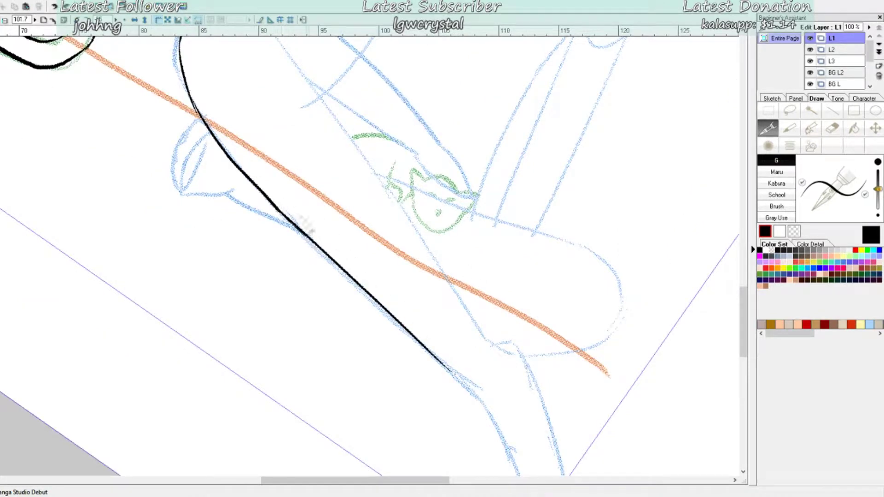
scroll(296, 183, "up", 4)
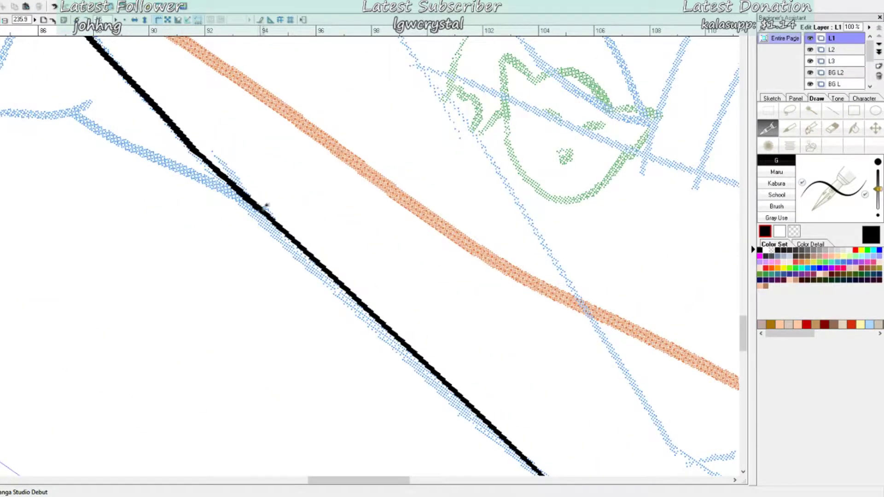
scroll(267, 194, "down", 4)
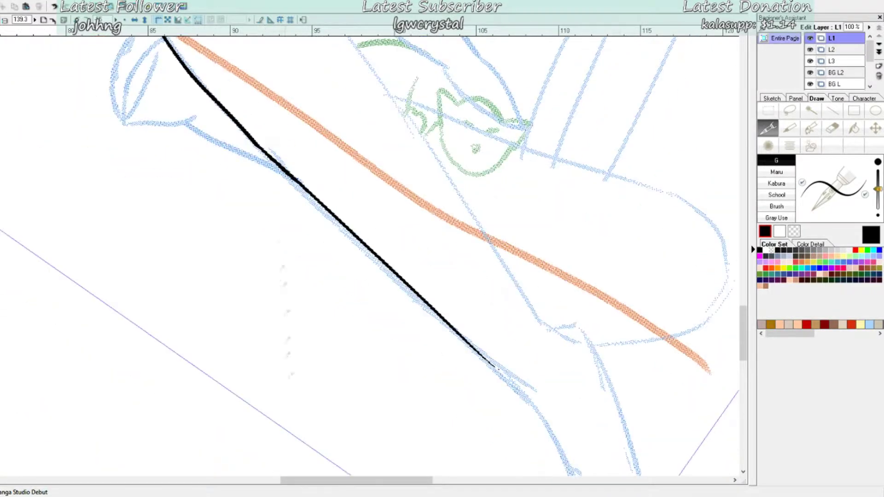
Step: Ink the crossed foot's lower edge toward its rounded tip, continuing from the leg's lower edge on layer L1
scroll(507, 332, "up", 3)
mouse_move(337, 186)
left_mouse_down()
mouse_move(395, 247)
mouse_move(460, 374)
left_mouse_up()
key("ctrl+z")
mouse_move(395, 247)
left_mouse_down()
mouse_move(472, 378)
mouse_move(458, 377)
mouse_move(504, 388)
left_mouse_up()
key("ctrl+z")
key("ctrl+z")
left_click_drag(453, 363, 503, 387)
key("ctrl+z")
key("ctrl+z")
mouse_move(452, 361)
left_mouse_down()
mouse_move(466, 381)
mouse_move(509, 385)
left_mouse_up()
mouse_move(460, 179)
left_mouse_down()
mouse_move(538, 378)
mouse_move(519, 380)
left_mouse_up()
key("ctrl+z")
Step: Ink the crossed foot's upper edge and tip, including the small fold at the ankle, on layer L1
scroll(469, 98, "up", 2)
left_click_drag(469, 98, 493, 146)
left_click_drag(430, 289, 514, 335)
key("ctrl+z")
mouse_move(465, 317)
left_mouse_down()
mouse_move(524, 313)
mouse_move(512, 298)
left_mouse_up()
key("ctrl+z")
mouse_move(531, 345)
left_mouse_down()
mouse_move(499, 300)
mouse_move(515, 296)
left_mouse_up()
key("ctrl+z")
left_click(831, 128)
left_click(769, 128)
scroll(470, 211, "down", 4)
left_click_drag(470, 211, 460, 363)
Step: Ink the crossed leg's long upper edge from the knee down to the ankle fold on layer L1
left_click_drag(156, 107, 283, 272)
mouse_move(261, 232)
left_mouse_down()
mouse_move(352, 357)
mouse_move(338, 357)
mouse_move(346, 367)
left_mouse_up()
key("ctrl+z")
scroll(452, 316, "up", 4)
left_click_drag(338, 252, 424, 372)
key("ctrl+z")
key("ctrl+z")
left_click_drag(331, 246, 444, 397)
left_click_drag(413, 354, 464, 422)
left_click(831, 129)
left_click(768, 129)
left_click_drag(439, 389, 466, 416)
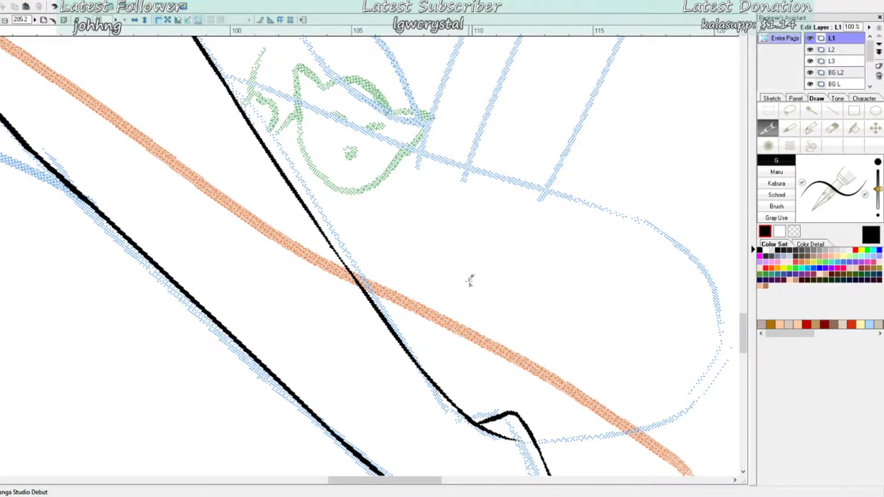
Step: Erase the uneven spot where the strokes of the crossed leg's upper edge join
scroll(470, 281, "up", 3)
left_click(832, 129)
left_click_drag(328, 248, 333, 255)
left_click(768, 129)
scroll(351, 188, "up", 3)
scroll(350, 189, "down", 1)
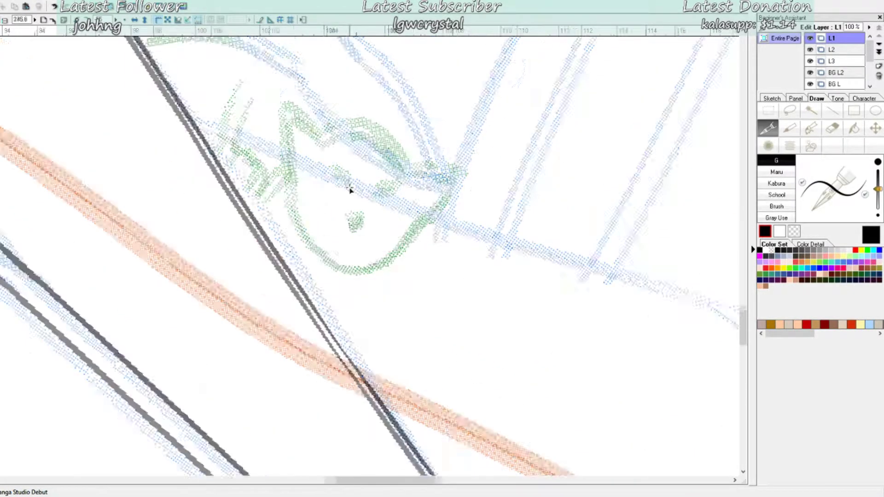
Step: Clean up the top of the left-hand knee and join its outline to the leg's upper edge
scroll(350, 189, "down", 5)
key("minus")
key("minus")
key("minus")
key("minus")
scroll(366, 192, "up", 3)
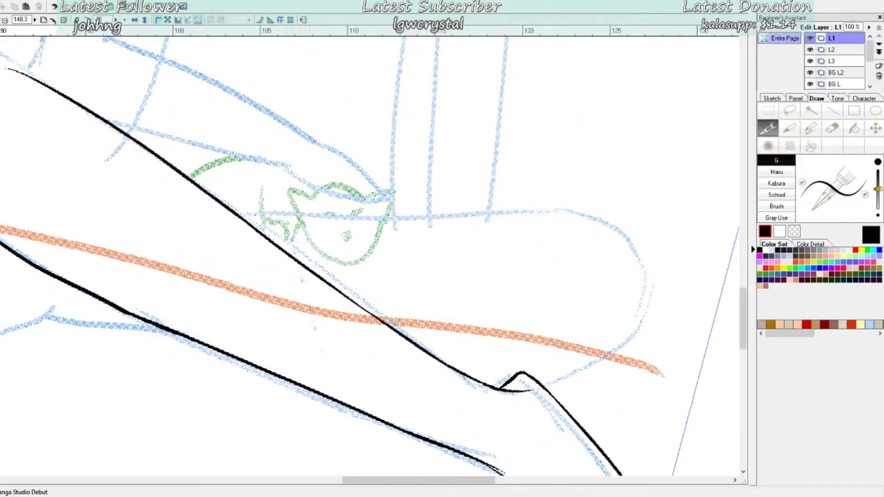
left_click(832, 128)
left_click_drag(105, 254, 131, 236)
left_click(768, 129)
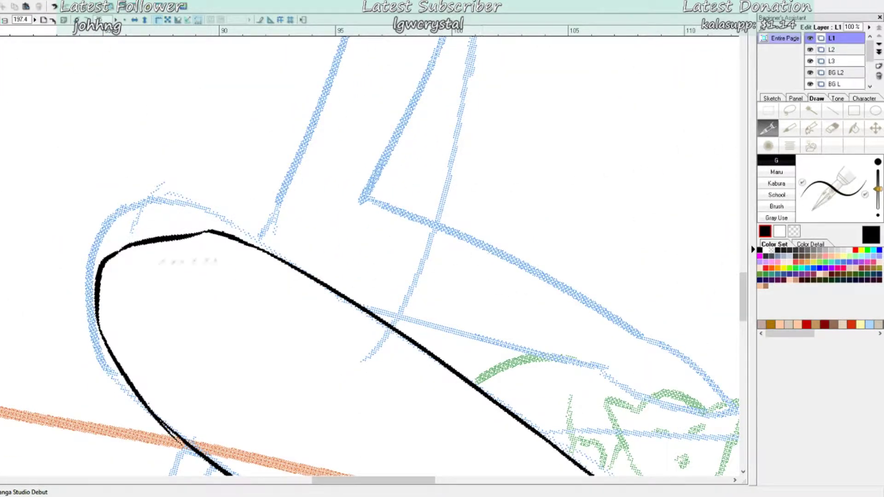
left_click_drag(214, 230, 201, 230)
Step: Erase the stray stroke end where the left-hand knee curve meets the crossed leg's lower edge
scroll(224, 256, "down", 7)
left_click_drag(426, 480, 481, 480)
scroll(482, 466, "down", 3)
scroll(507, 409, "up", 5)
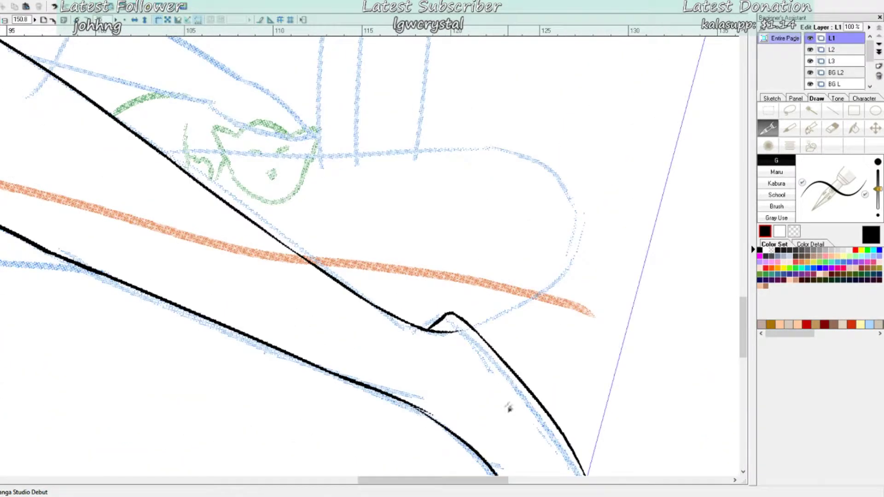
scroll(507, 409, "down", 4)
scroll(507, 409, "up", 2)
left_click_drag(478, 480, 394, 480)
scroll(401, 382, "up", 5)
left_click(833, 129)
key("p")
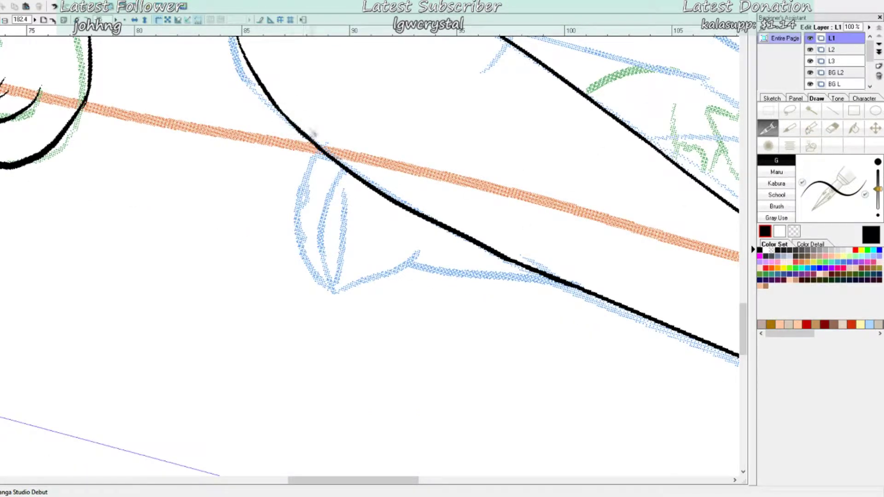
Step: Ink the other foot beneath the left-hand knee on layer L2, with its inner sole line, and trim the overlapping corner
left_click(834, 49)
left_click_drag(326, 146, 309, 283)
mouse_move(345, 177)
left_mouse_down()
mouse_move(343, 254)
mouse_move(332, 272)
mouse_move(356, 301)
mouse_move(483, 250)
left_mouse_up()
key("ctrl+z")
key("ctrl+z")
mouse_move(433, 264)
left_mouse_down()
mouse_move(462, 254)
mouse_move(557, 293)
mouse_move(527, 264)
left_mouse_up()
key("ctrl+z")
key("ctrl+z")
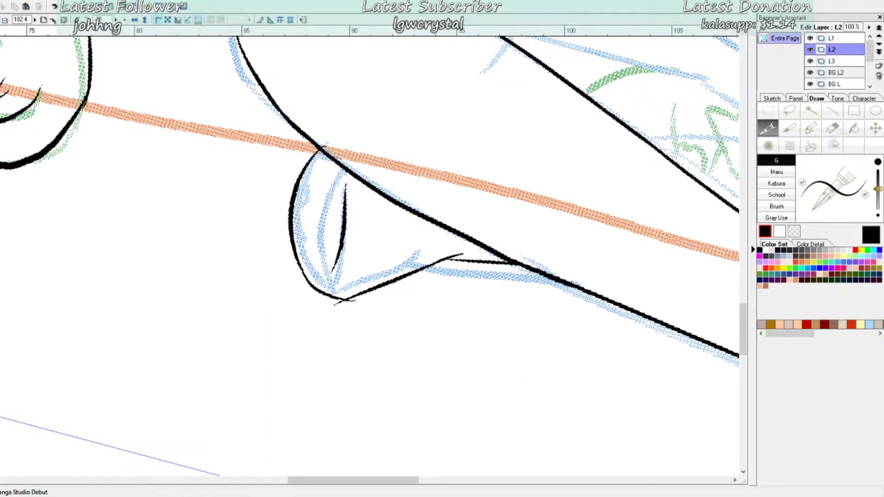
key("e")
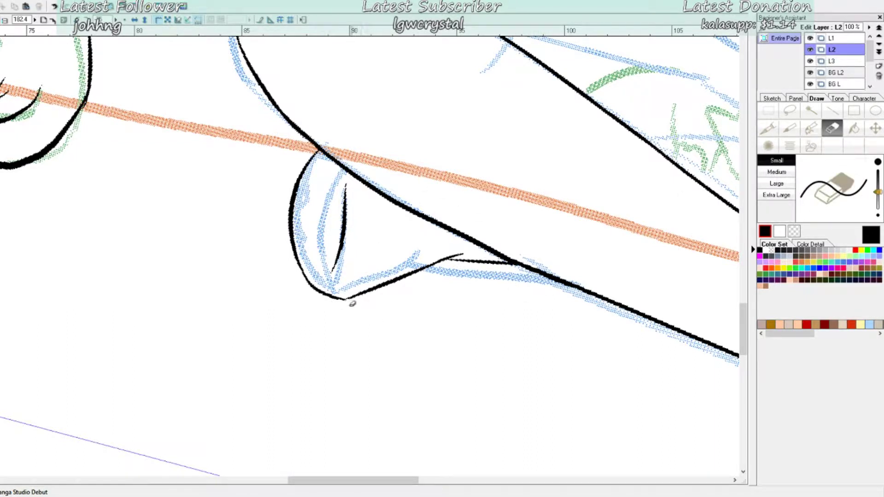
left_click(767, 133)
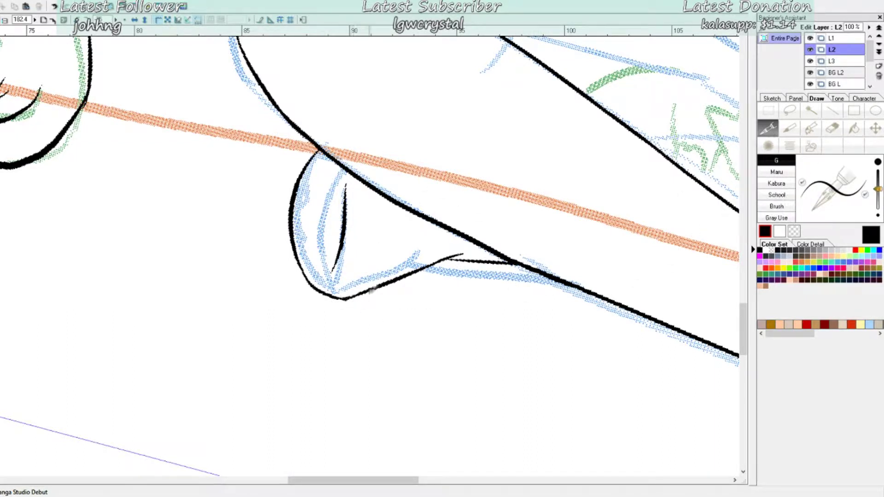
Step: Ink the right-hand leg's inner crease and the outer curve of its knee on layer L2
left_click_drag(372, 481, 437, 480)
key("minus")
key("minus")
key("minus")
key("ctrl+minus")
key("ctrl+minus")
scroll(469, 398, "up", 3)
mouse_move(569, 238)
left_mouse_down()
mouse_move(271, 391)
mouse_move(312, 396)
left_mouse_up()
key("ctrl+z")
left_click_drag(594, 422, 692, 186)
key("ctrl+z")
left_click_drag(693, 253, 575, 456)
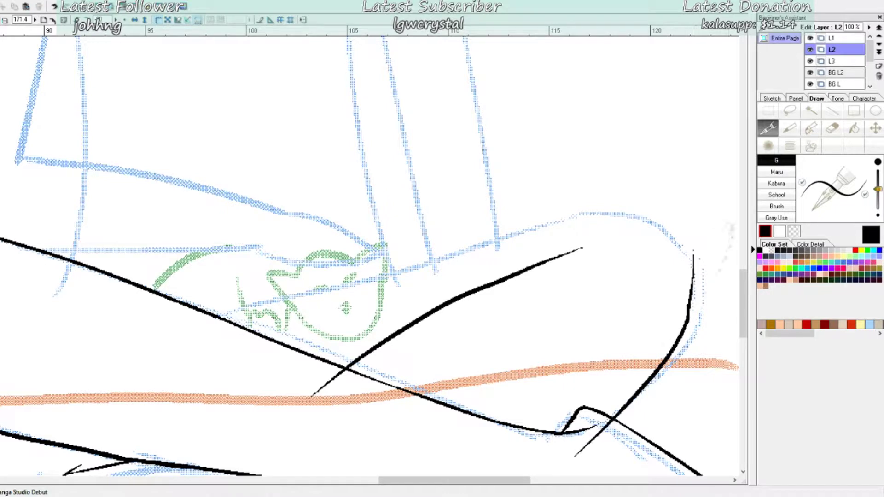
Step: Ink the right-hand leg's upper edge and the top of its knee on layer L2
mouse_move(694, 256)
left_mouse_down()
mouse_move(671, 217)
mouse_move(580, 204)
left_mouse_up()
key("ctrl+z")
left_click_drag(654, 216, 553, 209)
key("ctrl+z")
mouse_move(395, 294)
left_mouse_down()
mouse_move(619, 193)
mouse_move(686, 221)
mouse_move(676, 233)
mouse_move(658, 216)
left_mouse_up()
key("ctrl+z")
key("ctrl+z")
Step: Close the right-hand knee's upper corner and erase the overshooting line ends on layer L2
key("e")
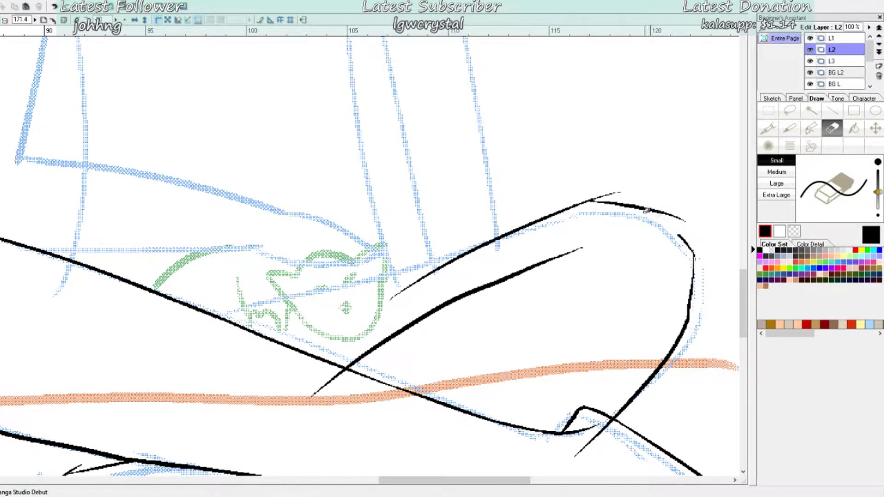
left_click_drag(622, 191, 591, 197)
key("p")
left_click_drag(664, 206, 698, 272)
key("ctrl+z")
key("e")
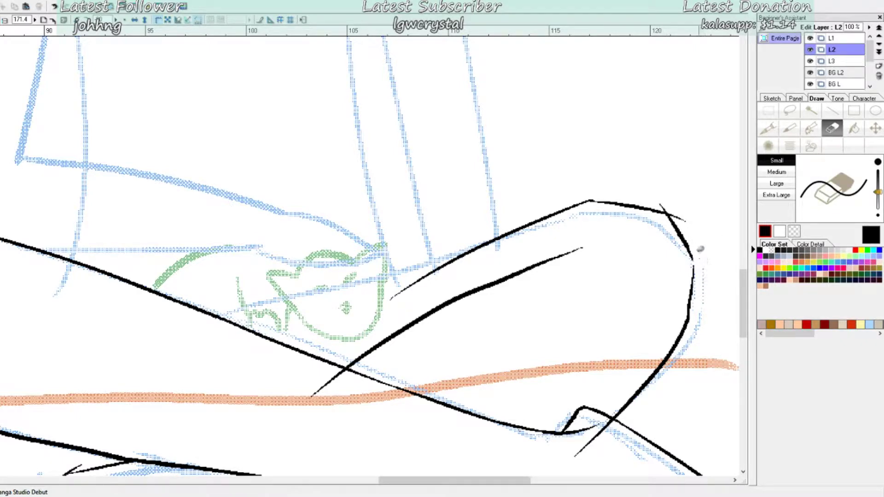
left_click_drag(662, 203, 685, 221)
scroll(583, 336, "down", 3)
left_click_drag(308, 251, 337, 223)
mouse_move(417, 481)
left_mouse_down()
mouse_move(360, 475)
mouse_move(410, 471)
left_mouse_up()
key("ctrl+minus")
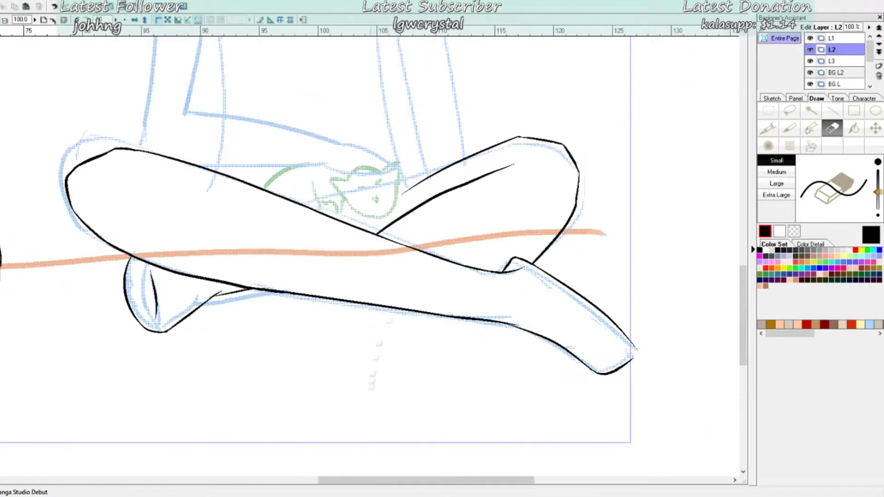
Step: Select the right-hand knee linework on layer L2, rotate it slightly clockwise and reposition it against the crossed leg
left_click(768, 111)
left_click_drag(339, 115, 608, 280)
left_click(506, 290)
left_click_drag(333, 115, 348, 105)
left_click_drag(512, 207, 508, 203)
left_click_drag(344, 95, 360, 98)
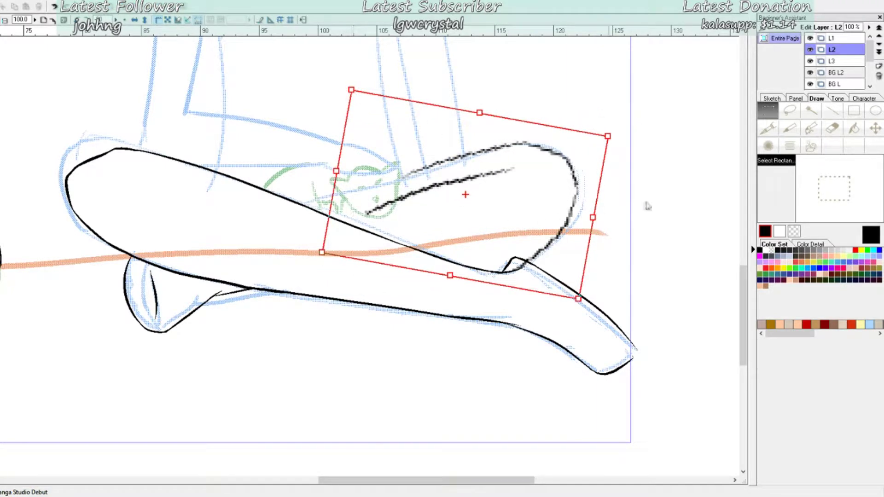
key("Return")
Step: Re-ink the right-hand leg's crease, upper edge and outer knee curve on layer L3 over the rotated lines
scroll(472, 198, "up", 5)
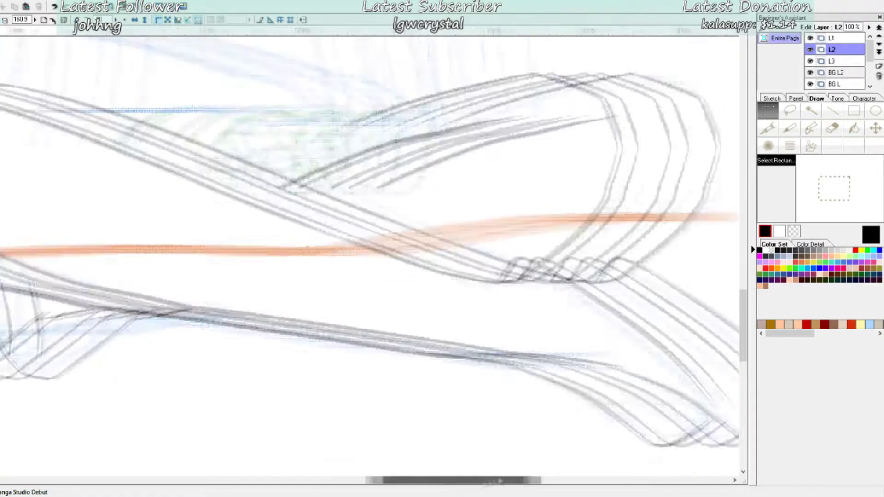
left_click(839, 61)
left_click(772, 127)
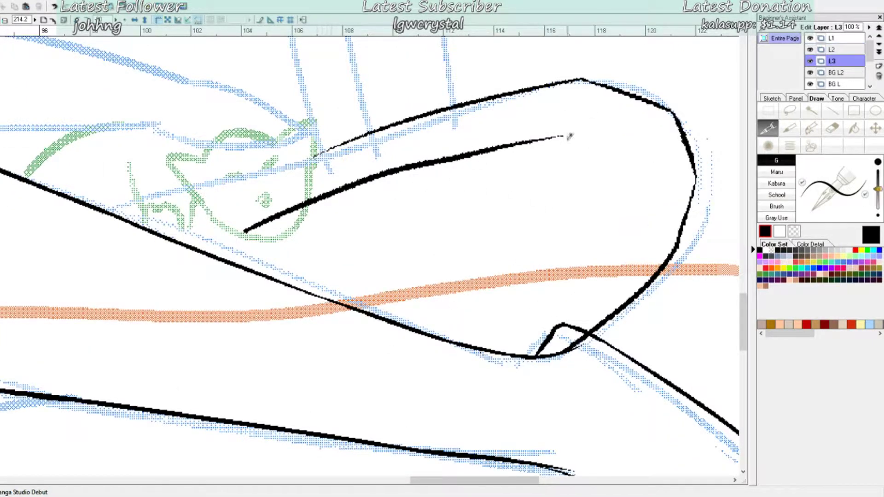
left_click_drag(565, 136, 149, 262)
left_click_drag(309, 162, 635, 69)
mouse_move(575, 70)
left_mouse_down()
mouse_move(702, 110)
mouse_move(710, 205)
left_mouse_up()
mouse_move(700, 175)
left_mouse_down()
mouse_move(576, 350)
mouse_move(686, 216)
mouse_move(672, 108)
mouse_move(557, 76)
mouse_move(318, 154)
left_mouse_up()
Step: Erase the old rotated crease line of the right-hand leg from layer L2
key("alt+]")
key("e")
mouse_move(561, 137)
left_mouse_down()
mouse_move(484, 149)
mouse_move(286, 208)
mouse_move(245, 232)
left_mouse_up()
key("alt+[")
key("p")
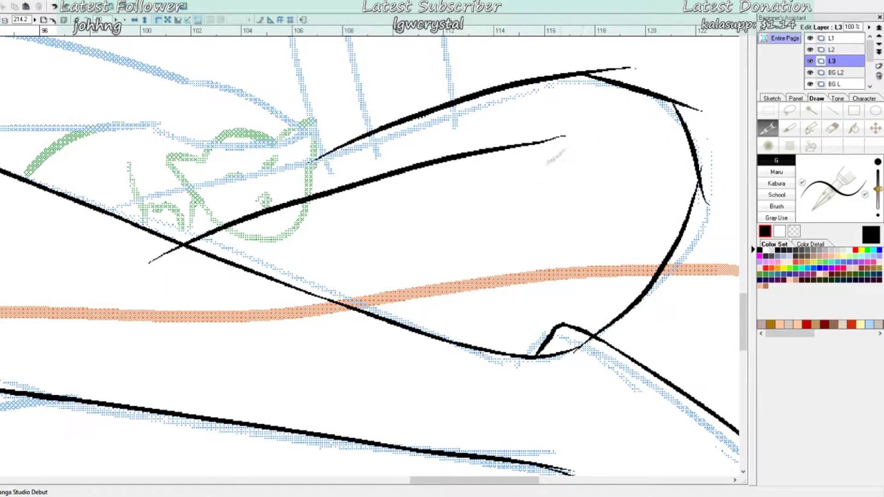
Step: Erase the right-hand leg's crease from layer L3 and redraw it closer to the upper edge on layer L2
key("alt+]")
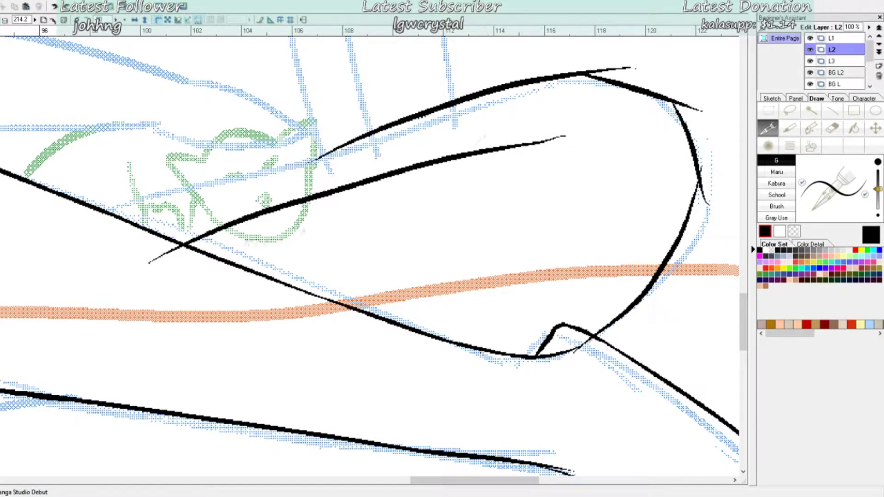
key("e")
key("alt+[")
left_click_drag(566, 137, 209, 232)
key("alt+]")
key("p")
mouse_move(587, 102)
left_mouse_down()
mouse_move(148, 272)
mouse_move(449, 138)
mouse_move(115, 279)
mouse_move(271, 231)
mouse_move(99, 291)
mouse_move(170, 240)
mouse_move(291, 202)
left_mouse_up()
key("ctrl+z")
key("ctrl+z")
key("ctrl+z")
Step: Erase the overshooting line ends around the right-hand knee's outline on layer L3
left_click(832, 129)
left_click(842, 62)
left_click_drag(636, 58, 574, 60)
mouse_move(676, 81)
left_mouse_down()
mouse_move(699, 124)
mouse_move(726, 198)
left_mouse_up()
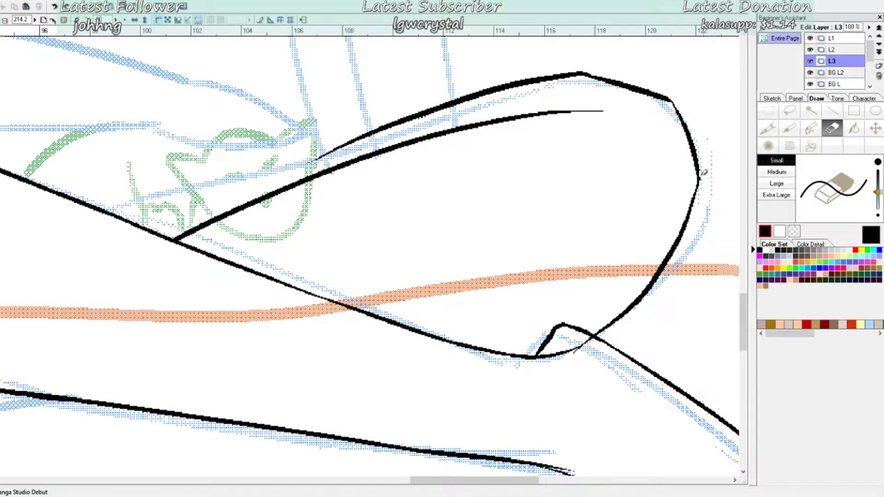
Step: Smooth the crossed leg's lower edge at the ankle with a new curve on L2 and erase the old line ends
scroll(515, 287, "down", 2)
scroll(516, 286, "down", 1)
left_click_drag(376, 481, 402, 483)
scroll(402, 464, "up", 3)
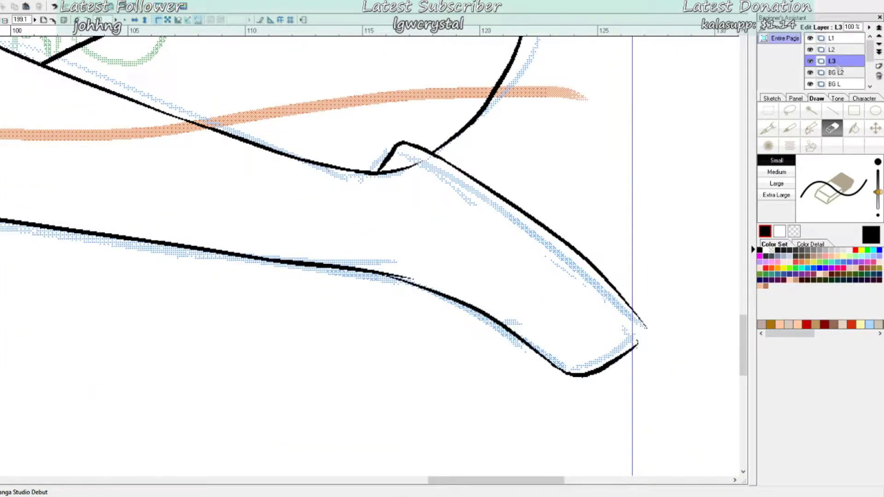
left_click(838, 51)
left_click(769, 129)
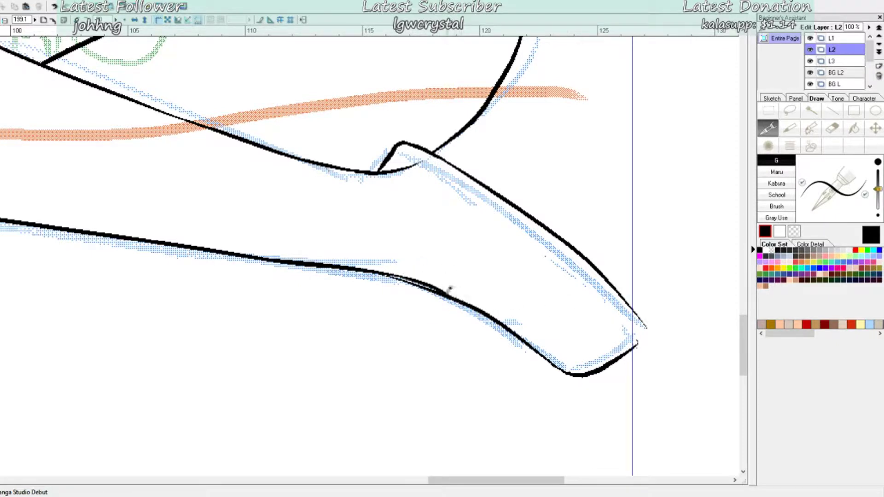
mouse_move(399, 268)
left_mouse_down()
mouse_move(483, 311)
mouse_move(399, 280)
left_mouse_up()
left_click(831, 38)
left_click(833, 128)
left_click(842, 50)
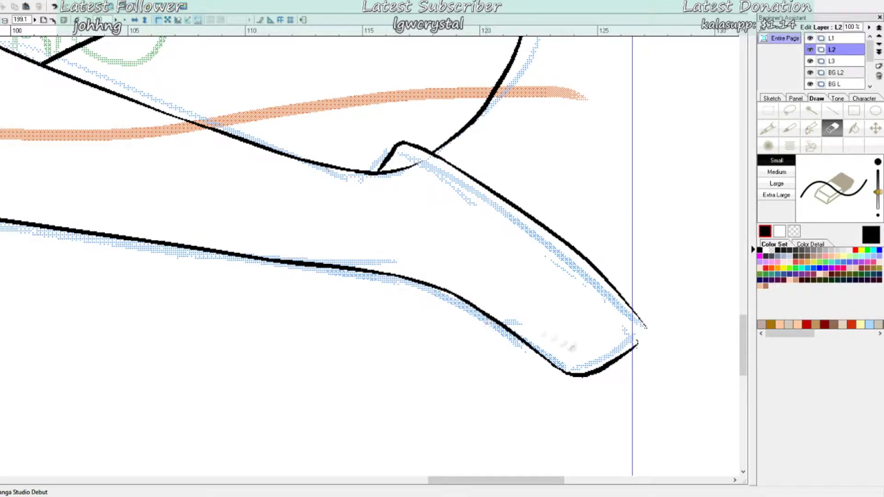
Step: Ink the wavy loop of the scarf around the seated figure's neck on layer L1
scroll(621, 217, "down", 4)
left_click_drag(478, 480, 419, 478)
scroll(429, 469, "up", 2)
scroll(512, 384, "up", 5)
scroll(511, 383, "down", 2)
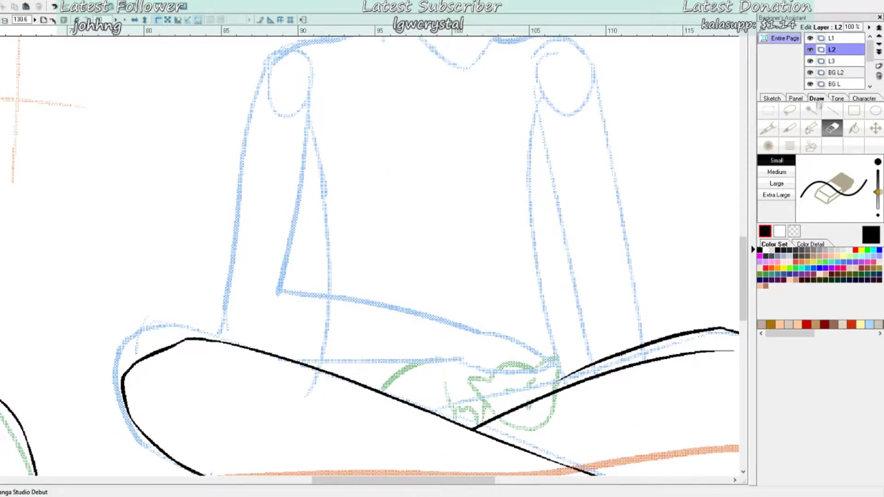
left_click(822, 61)
left_click(832, 49)
left_click(769, 129)
scroll(359, 133, "up", 2)
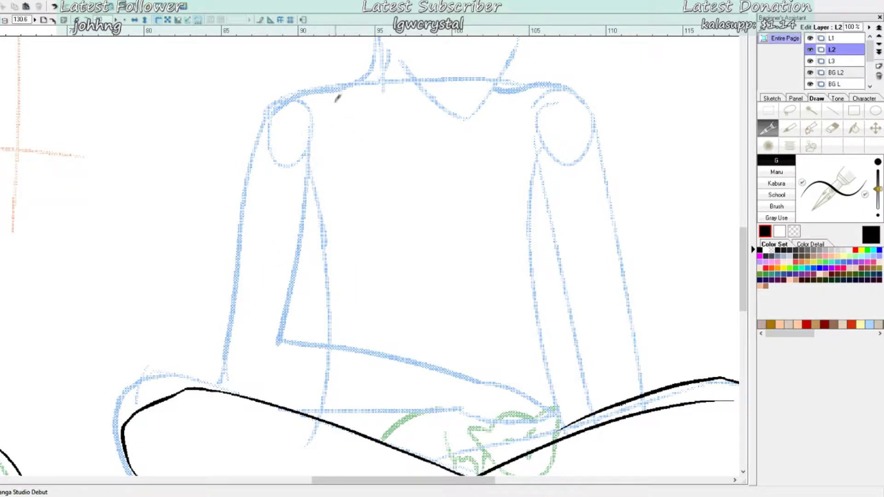
scroll(388, 60, "up", 2)
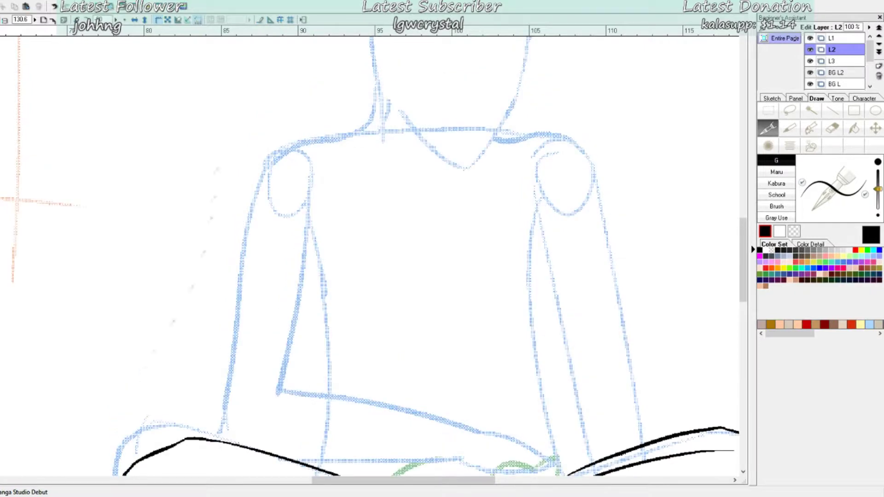
left_click(842, 38)
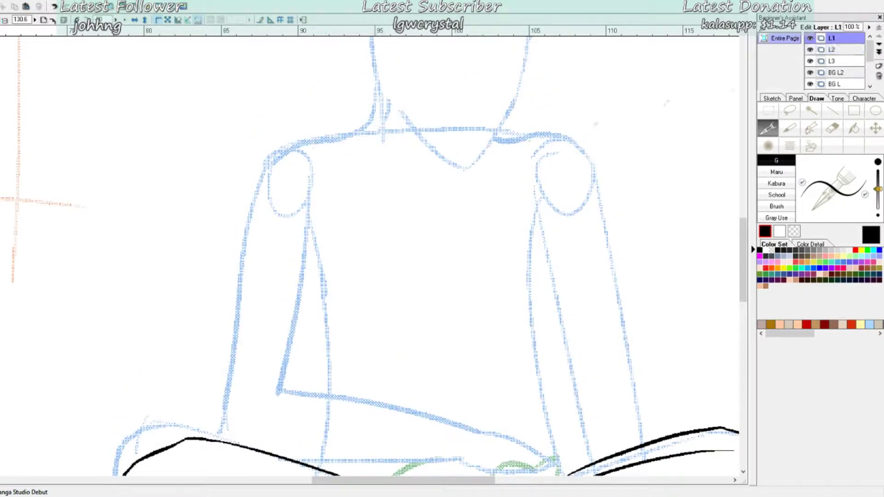
left_click_drag(373, 113, 319, 144)
left_click_drag(377, 96, 354, 113)
mouse_move(321, 139)
left_mouse_down()
mouse_move(362, 166)
mouse_move(464, 173)
left_mouse_up()
key("ctrl+z")
mouse_move(321, 138)
left_mouse_down()
mouse_move(325, 155)
mouse_move(416, 193)
mouse_move(479, 166)
mouse_move(331, 149)
mouse_move(484, 163)
mouse_move(524, 107)
mouse_move(515, 103)
mouse_move(557, 132)
left_mouse_up()
key("ctrl+z")
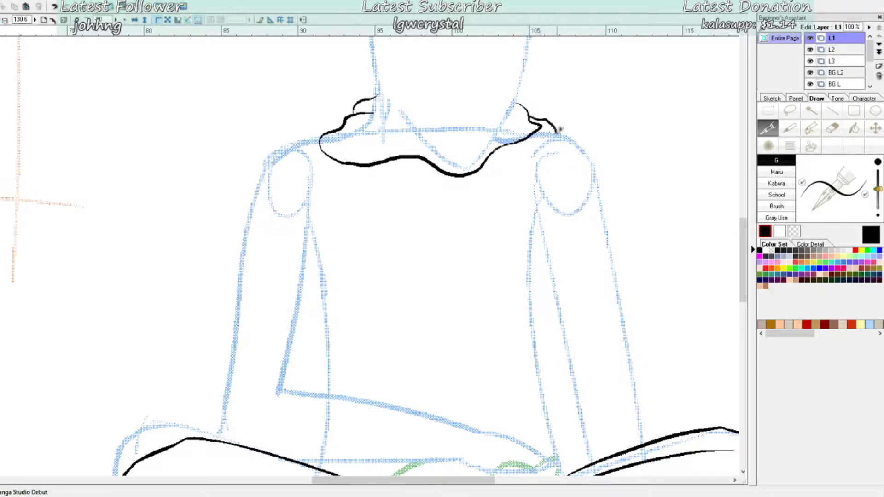
Step: Ink the scarf's hanging end with its lower edge over the chest and erase the stray marks at its corners
left_click_drag(374, 162, 402, 299)
left_click_drag(424, 158, 434, 334)
mouse_move(405, 294)
left_mouse_down()
mouse_move(395, 324)
mouse_move(428, 334)
mouse_move(527, 277)
mouse_move(417, 299)
mouse_move(466, 297)
mouse_move(441, 286)
mouse_move(452, 312)
mouse_move(464, 290)
left_mouse_up()
key("ctrl+z")
key("e")
scroll(525, 279, "up", 5)
left_click(768, 128)
left_click(835, 129)
left_click(450, 341)
left_click_drag(516, 358, 519, 329)
left_click(768, 128)
Step: Add short fringe strokes below the scarf's hanging end and fold lines inside the neck loop
left_click_drag(436, 347, 435, 370)
left_click_drag(441, 352, 443, 376)
mouse_move(455, 358)
left_mouse_down()
mouse_move(455, 381)
mouse_move(467, 383)
left_mouse_up()
left_click_drag(476, 361, 476, 383)
mouse_move(483, 362)
left_mouse_down()
mouse_move(484, 387)
mouse_move(530, 394)
left_mouse_up()
scroll(586, 317, "down", 3)
left_click_drag(359, 175, 432, 187)
left_click_drag(571, 153, 545, 163)
left_click_drag(388, 120, 421, 149)
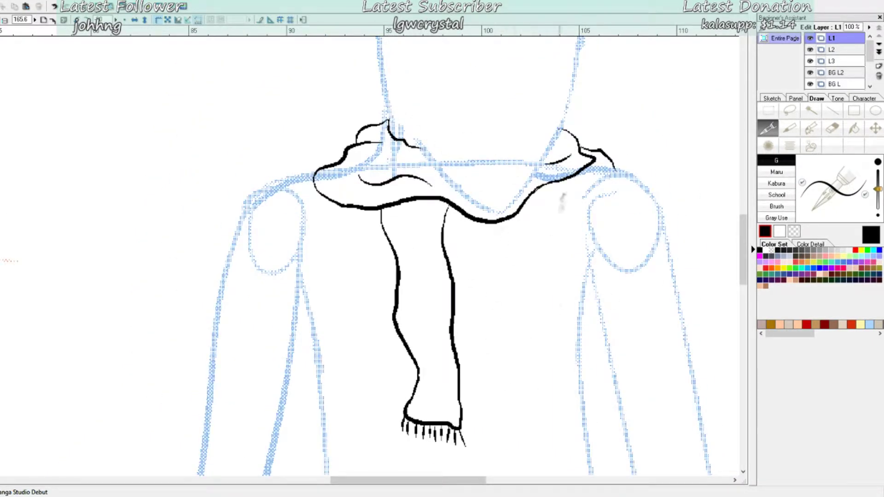
Step: Ink the left-hand shoulder line and outer edge of the short sleeve on layer L2
scroll(646, 169, "down", 3)
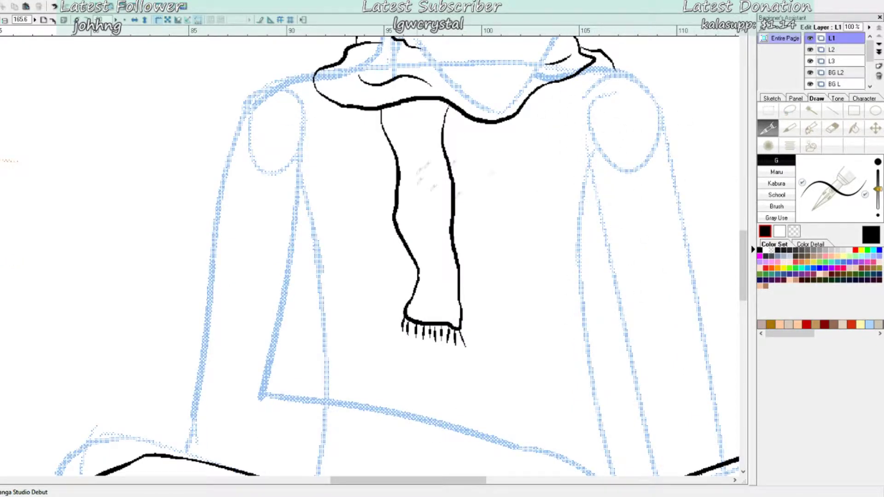
left_click(834, 49)
left_click_drag(314, 76, 228, 88)
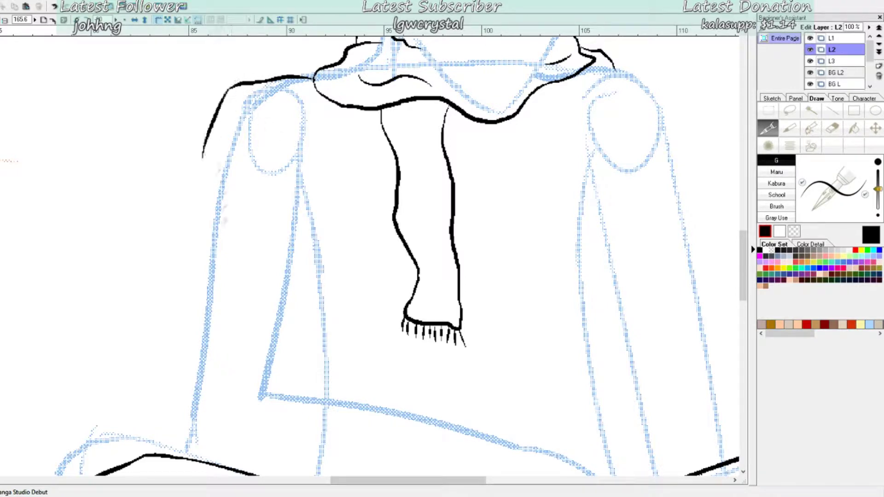
key("ctrl+z")
mouse_move(315, 76)
left_mouse_down()
mouse_move(224, 100)
mouse_move(199, 272)
left_mouse_up()
key("ctrl+z")
mouse_move(244, 96)
left_mouse_down()
mouse_move(189, 194)
mouse_move(203, 240)
left_mouse_up()
key("ctrl+z")
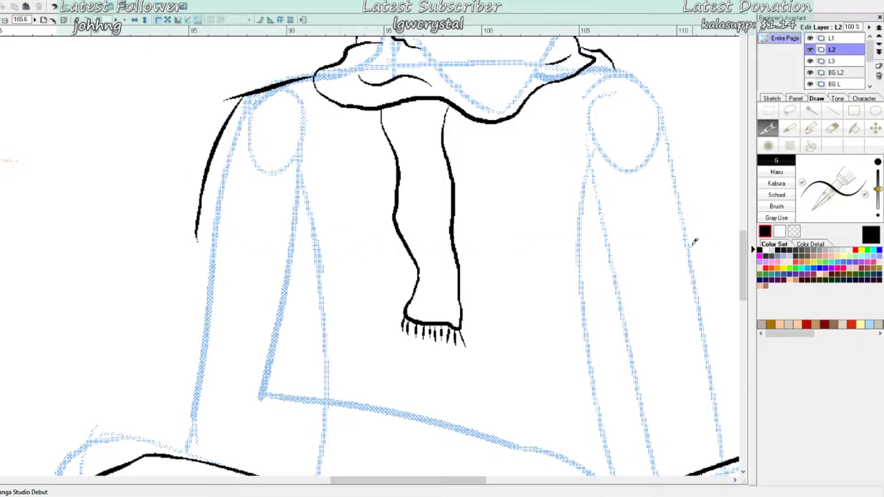
Step: Ink the right-hand shoulder line and the outer edge of its short sleeve on layer L2
left_click_drag(469, 480, 491, 481)
mouse_move(486, 62)
left_mouse_down()
mouse_move(564, 89)
mouse_move(601, 222)
left_mouse_up()
key("ctrl+z")
left_click_drag(565, 90, 603, 256)
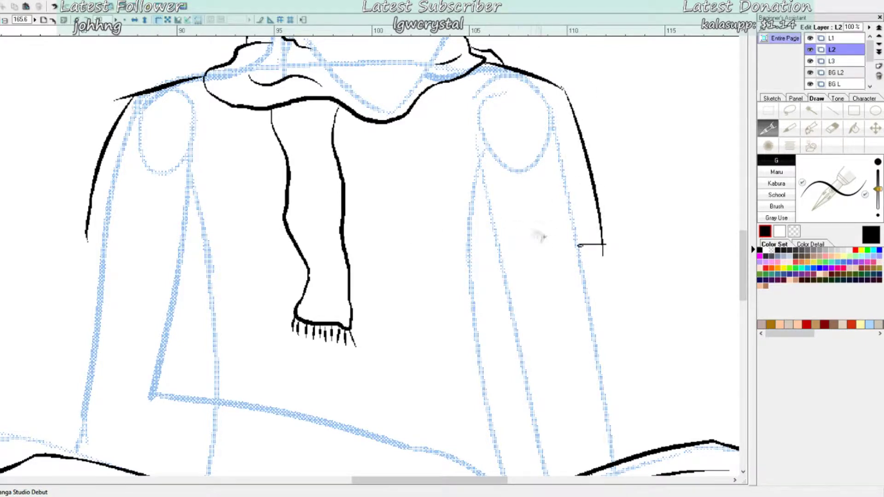
Step: Ink the hems and inner edges of both short sleeves, closing each sleeve toward the armpit
left_click_drag(86, 240, 193, 286)
mouse_move(601, 244)
left_mouse_down()
mouse_move(507, 268)
mouse_move(501, 281)
left_mouse_up()
key("ctrl+z")
left_click_drag(203, 233, 196, 291)
mouse_move(473, 224)
left_mouse_down()
mouse_move(509, 301)
mouse_move(504, 312)
left_mouse_up()
key("ctrl+z")
key("ctrl+z")
left_click_drag(475, 224, 511, 305)
left_click(832, 129)
left_click_drag(204, 233, 196, 292)
left_click(768, 130)
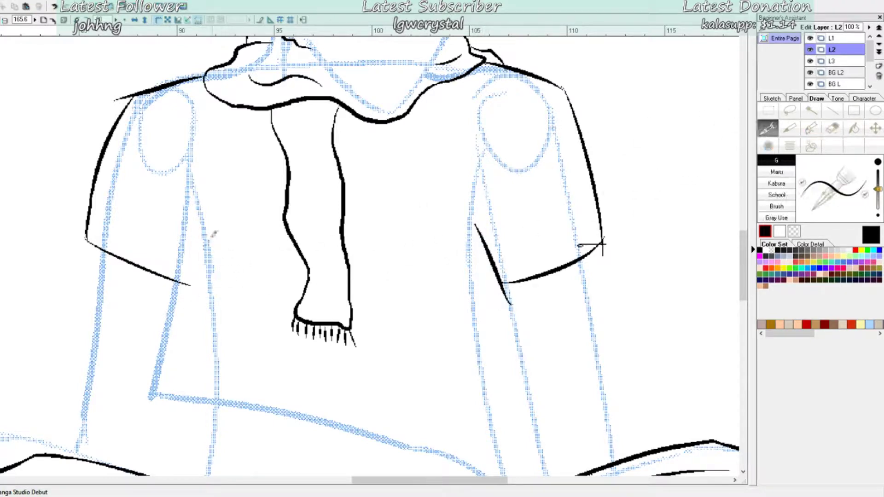
left_click_drag(208, 214, 186, 309)
Step: Erase the overshooting line ends at the hem corners of both short sleeves
left_click(832, 130)
left_click_drag(580, 245, 605, 240)
left_click(768, 129)
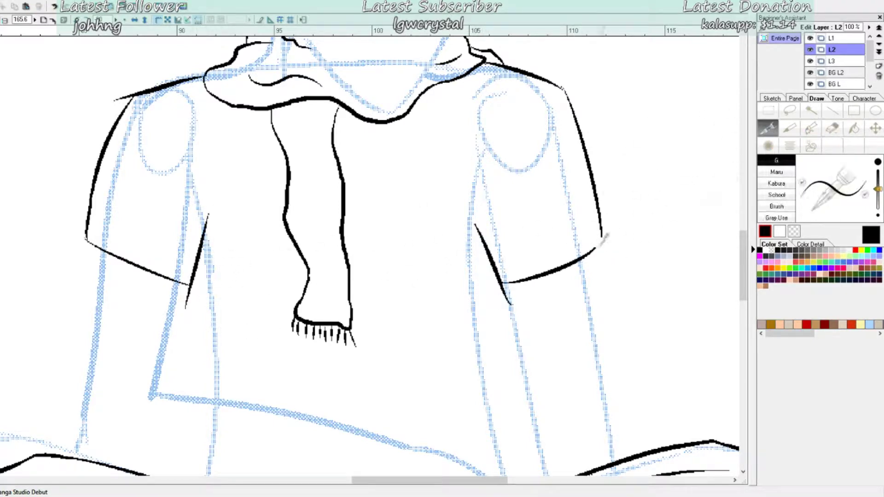
key("e")
mouse_move(186, 309)
left_mouse_down()
mouse_move(191, 289)
mouse_move(202, 287)
left_mouse_up()
left_click_drag(505, 292, 520, 305)
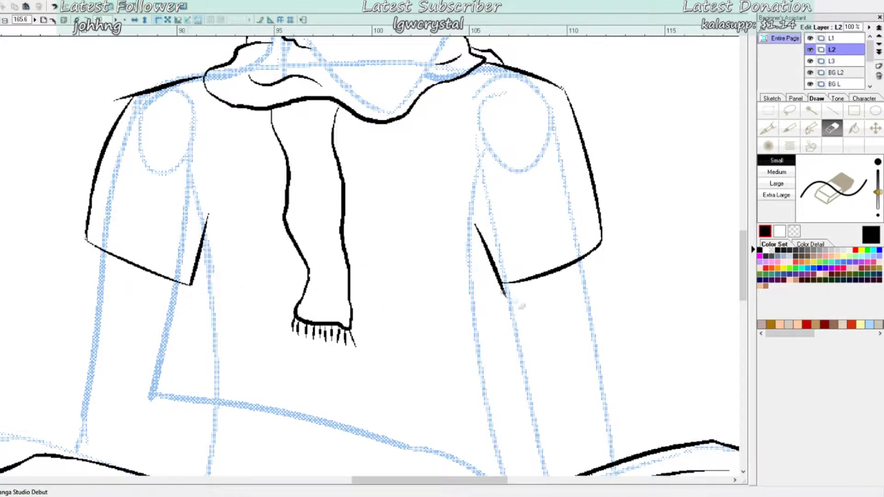
key("p")
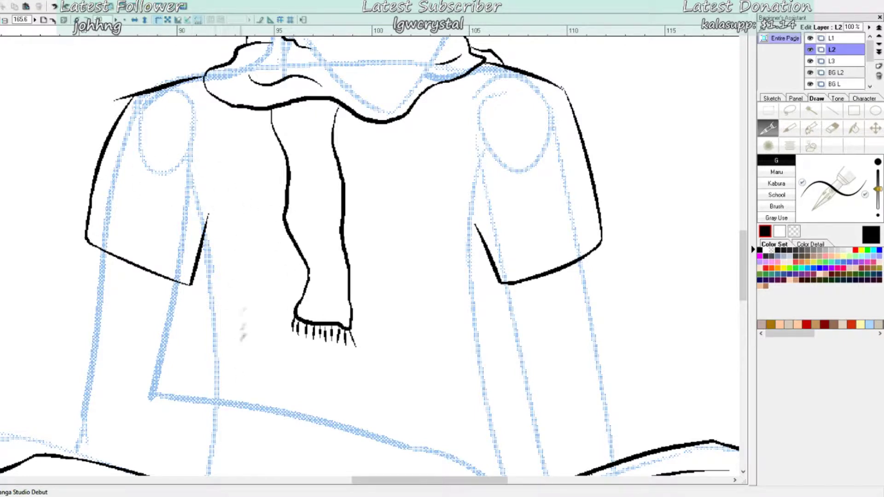
Step: Ink both sides of the shirt's torso and add short creases around the armpits
mouse_move(207, 235)
left_mouse_down()
mouse_move(224, 256)
mouse_move(217, 279)
mouse_move(228, 323)
left_mouse_up()
left_click_drag(211, 286, 214, 403)
left_click_drag(476, 230, 475, 370)
left_click_drag(476, 329, 519, 476)
left_click_drag(453, 219, 470, 221)
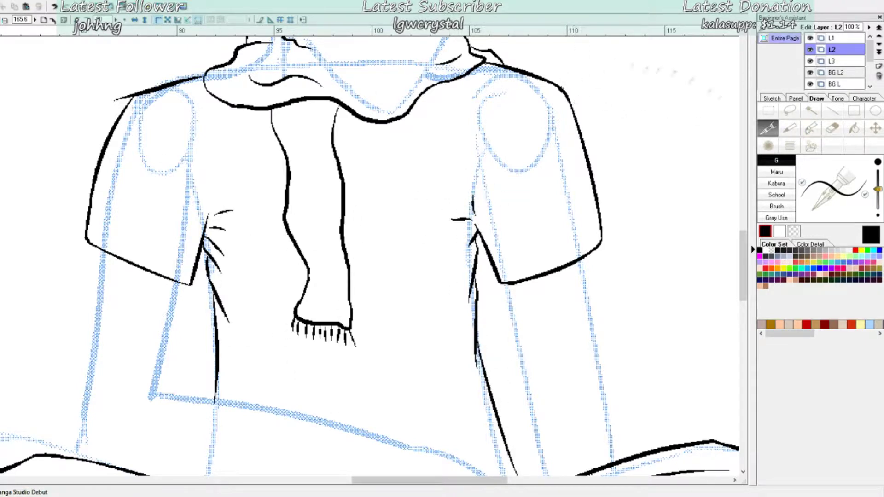
Step: Erase the overshooting line end at the tip of the left-hand shoulder
key("e")
left_click_drag(116, 99, 136, 81)
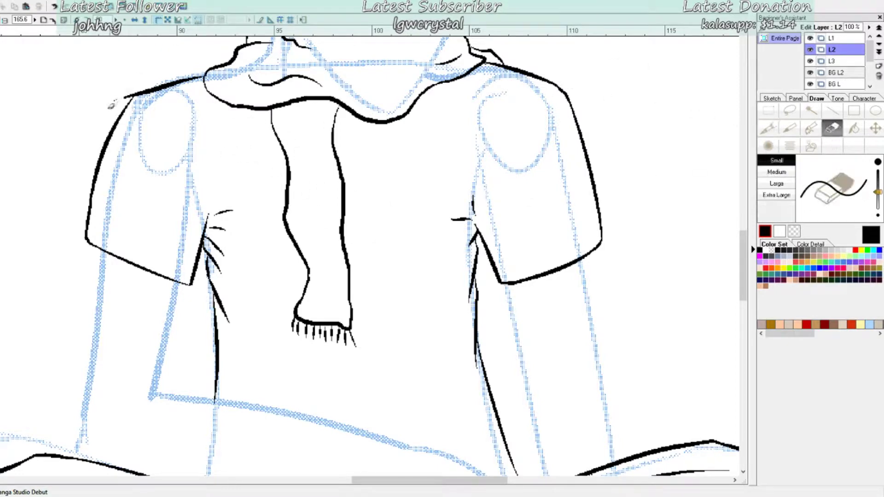
key("p")
left_click_drag(552, 83, 618, 246)
key("ctrl+z")
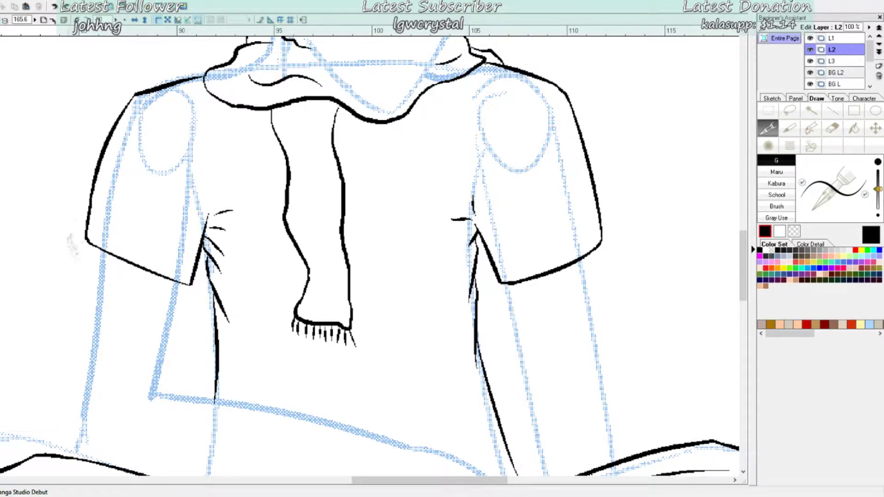
Step: Add fold lines down the inside of the scarf's hanging end
left_click_drag(289, 127, 326, 293)
left_click_drag(324, 113, 317, 149)
left_click_drag(131, 124, 186, 173)
left_click_drag(147, 106, 178, 147)
key("ctrl+z")
key("ctrl+z")
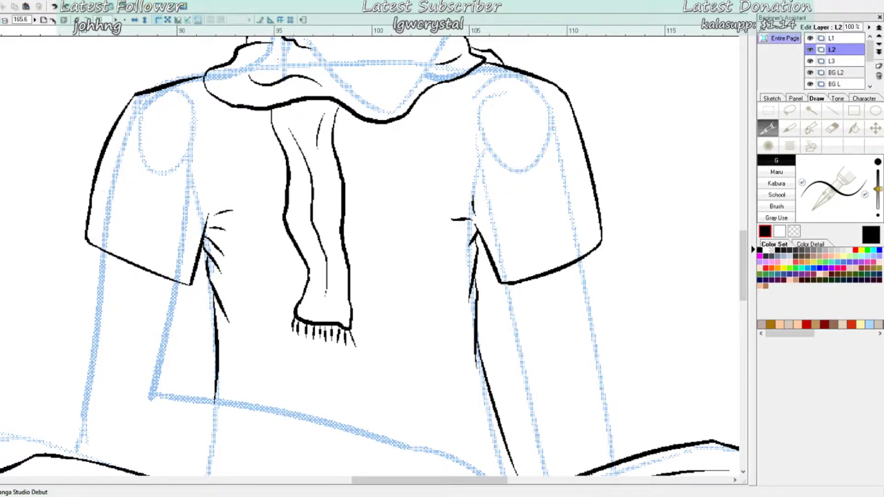
Step: Ink the inner edge of the left-hand upper arm and the creases at its elbow on layer L1
scroll(560, 113, "down", 3)
mouse_move(186, 182)
left_mouse_down()
mouse_move(168, 258)
mouse_move(148, 296)
mouse_move(154, 275)
left_mouse_up()
key("ctrl+z")
key("ctrl+z")
left_click(838, 40)
left_click_drag(180, 182, 151, 299)
left_click_drag(162, 258, 151, 311)
left_click_drag(164, 282, 164, 316)
Step: Ink the upper edge of the forearm lying across the figure's lap, with a fold near the elbow
mouse_move(171, 295)
left_mouse_down()
mouse_move(181, 318)
mouse_move(352, 313)
left_mouse_up()
key("ctrl+z")
left_click_drag(243, 308, 361, 331)
key("ctrl+z")
key("ctrl+z")
left_click_drag(179, 298, 242, 323)
left_click_drag(205, 304, 367, 331)
Step: Ink the forearm sleeve's cuff and lower edge and add fold lines along the sleeve and elbow
mouse_move(419, 343)
left_mouse_down()
mouse_move(465, 355)
mouse_move(470, 373)
mouse_move(456, 397)
mouse_move(459, 387)
mouse_move(428, 403)
left_mouse_up()
mouse_move(347, 378)
left_mouse_down()
mouse_move(420, 403)
mouse_move(271, 395)
mouse_move(250, 383)
mouse_move(210, 396)
mouse_move(186, 391)
mouse_move(374, 387)
left_mouse_up()
key("ctrl+z")
key("ctrl+z")
key("ctrl+z")
key("ctrl+z")
left_click_drag(264, 338, 326, 363)
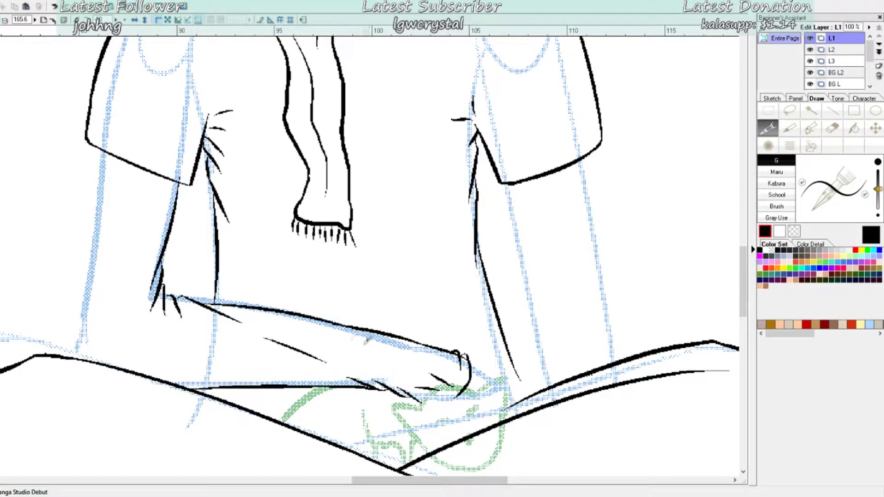
mouse_move(182, 332)
left_mouse_down()
mouse_move(210, 367)
mouse_move(175, 357)
left_mouse_up()
key("e")
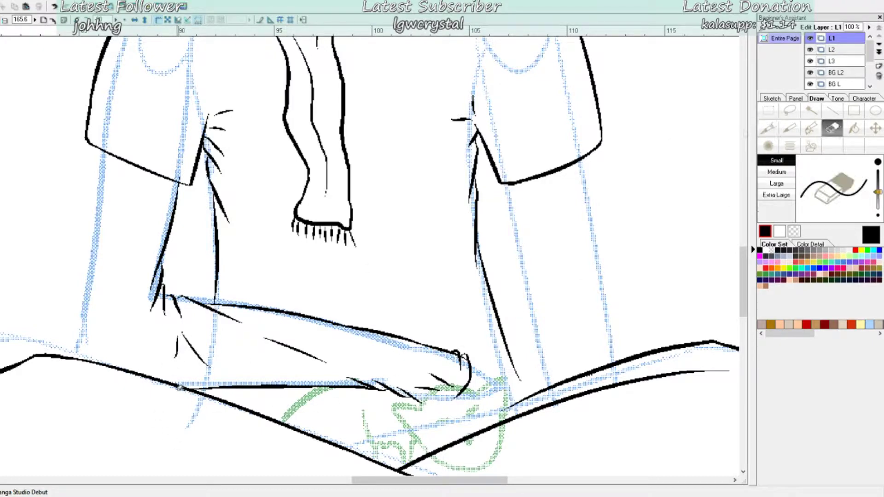
Step: Ink the outer edge of the left-hand arm from short sleeve to elbow and add creases around the elbow
left_click(768, 129)
left_click_drag(104, 149, 75, 376)
key("ctrl+z")
mouse_move(94, 347)
left_mouse_down()
mouse_move(130, 316)
mouse_move(150, 346)
left_mouse_up()
left_click_drag(110, 297, 82, 314)
left_click_drag(93, 269, 109, 285)
left_click_drag(70, 320, 70, 356)
key("ctrl+z")
key("ctrl+z")
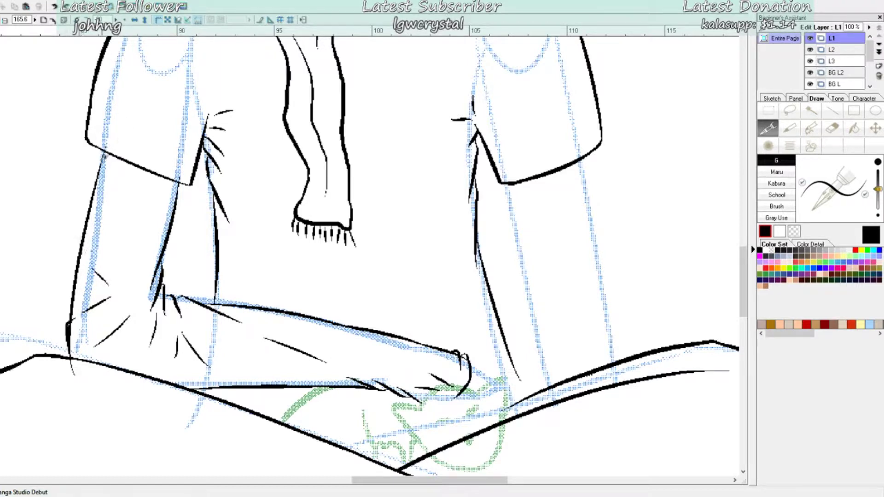
left_click_drag(104, 150, 90, 260)
key("ctrl+z")
Step: Erase the overlapping and overshooting line ends along the left-hand arm's outer edge
left_click(833, 129)
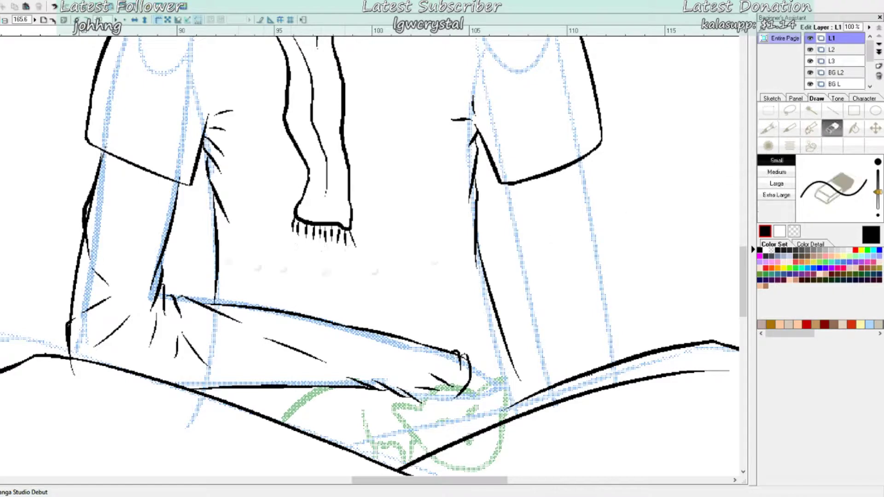
left_click_drag(90, 214, 110, 190)
left_click_drag(74, 343, 74, 365)
Step: Ink the fingers of the hand extending from the forearm's cuff onto the right-hand leg on layer L2
left_click_drag(453, 481, 473, 482)
key("p")
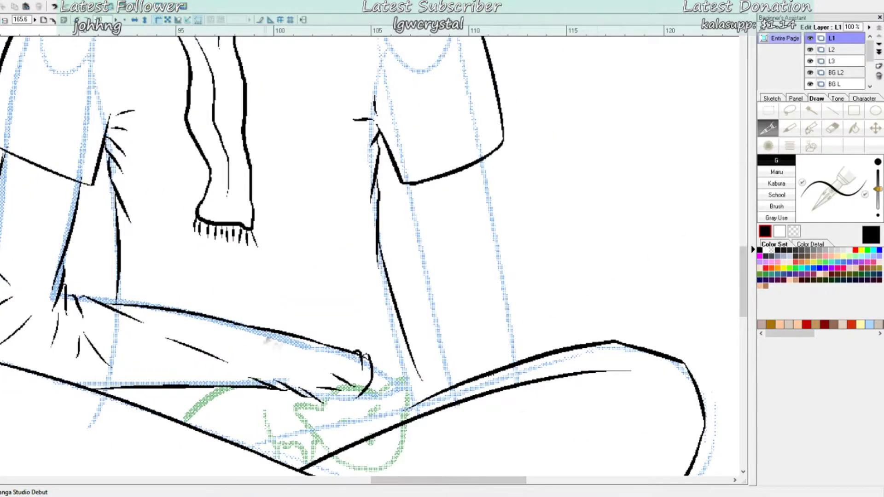
left_click_drag(373, 364, 406, 383)
key("ctrl+z")
key("alt+bracketleft")
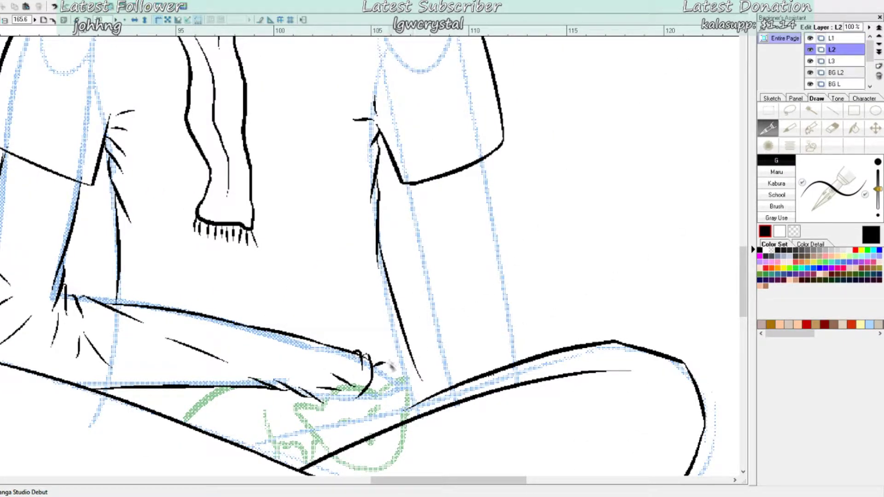
left_click_drag(375, 352, 424, 399)
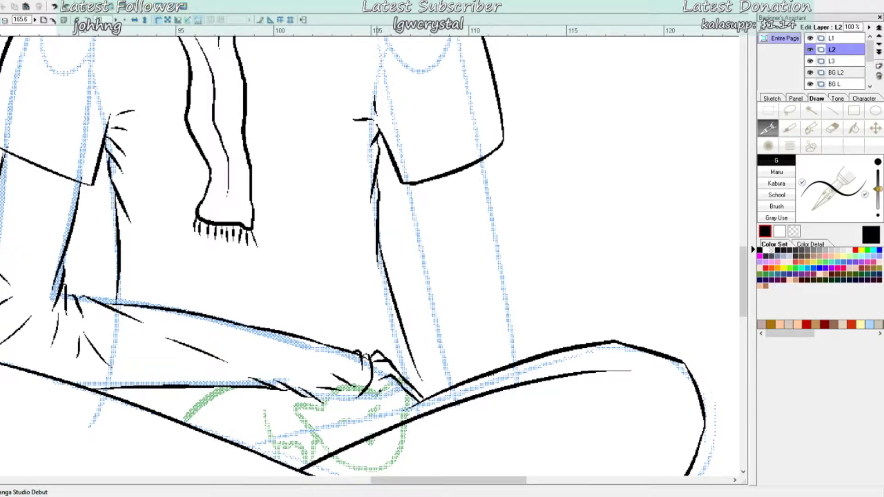
left_click_drag(382, 392, 408, 404)
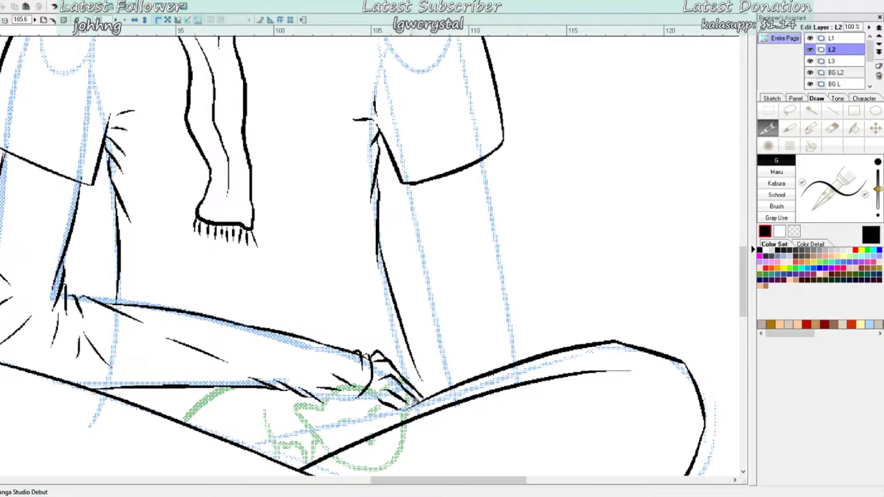
Step: Ink the back, paw and cheek of the cat in the figure's lap on layer BG L2
left_click(812, 74)
scroll(424, 318, "down", 1)
scroll(424, 318, "up", 2)
scroll(414, 314, "down", 1)
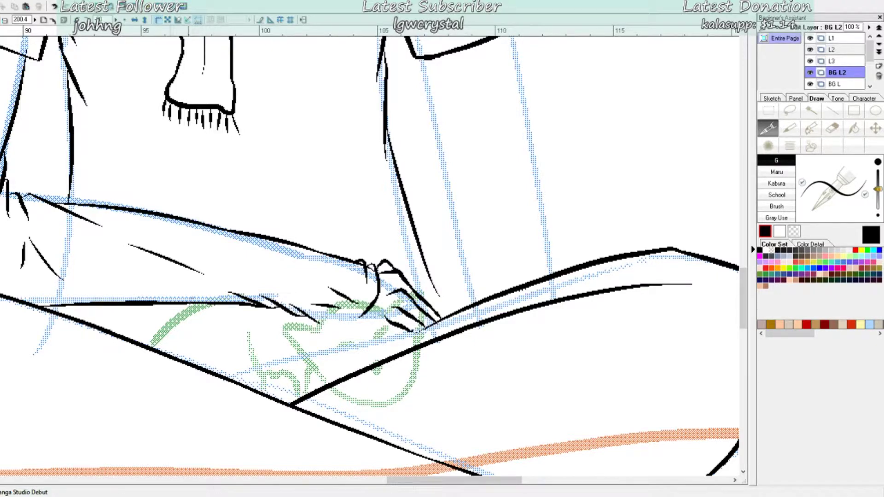
left_click_drag(189, 303, 133, 370)
left_click_drag(298, 394, 318, 376)
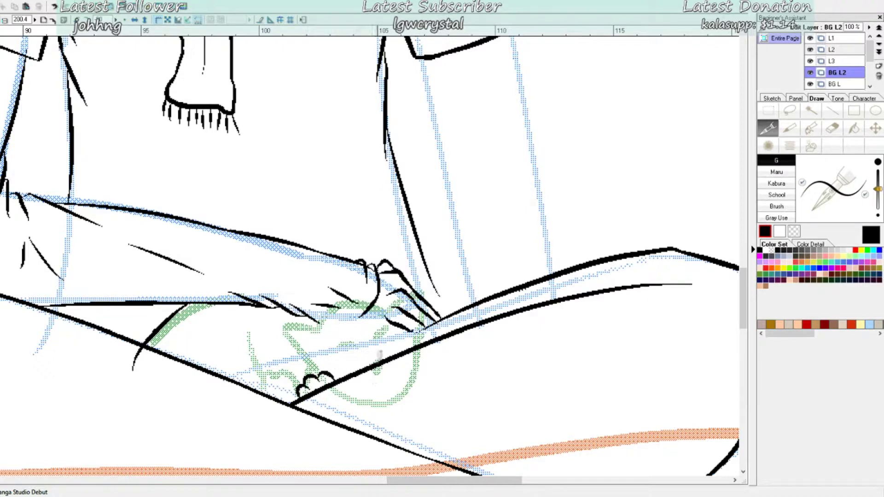
left_click_drag(304, 349, 323, 373)
mouse_move(306, 352)
left_mouse_down()
mouse_move(282, 338)
mouse_move(319, 314)
mouse_move(309, 303)
mouse_move(315, 308)
mouse_move(278, 346)
left_mouse_up()
key("ctrl+z")
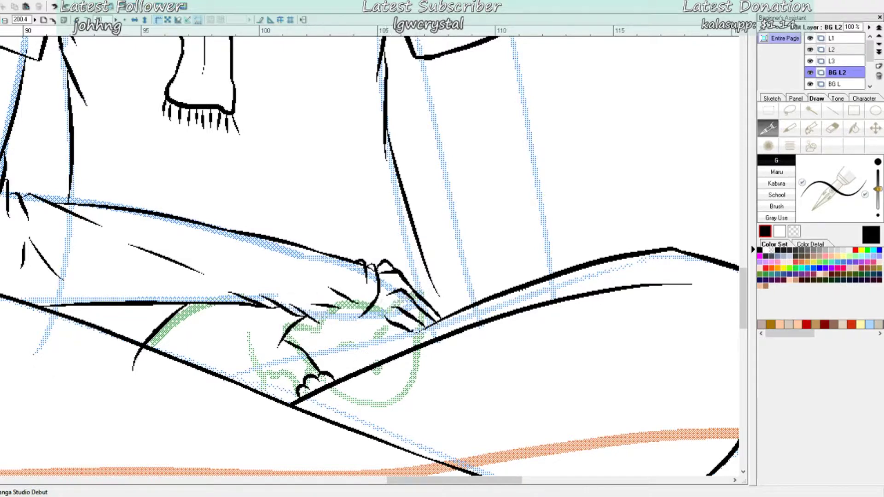
Step: Ink the top of the lap cat's head, its right-hand ear and the inner line of its left-hand ear
left_click_drag(306, 317, 324, 314)
mouse_move(321, 315)
left_mouse_down()
mouse_move(390, 305)
mouse_move(428, 286)
mouse_move(423, 339)
left_mouse_up()
left_click_drag(295, 336, 321, 330)
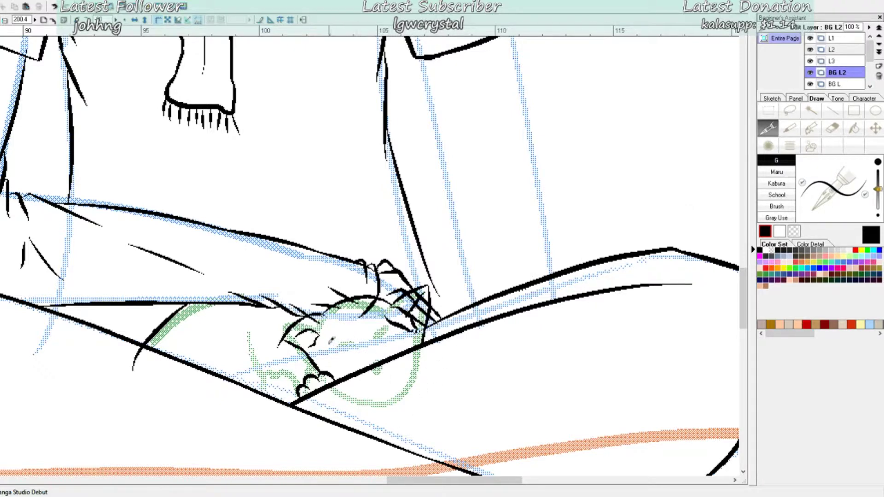
Step: Try inking the lap cat's closed eyes, nose and mouth on layer BG L2
left_click_drag(332, 349, 351, 345)
left_click_drag(388, 328, 377, 341)
key("e")
scroll(413, 303, "up", 4)
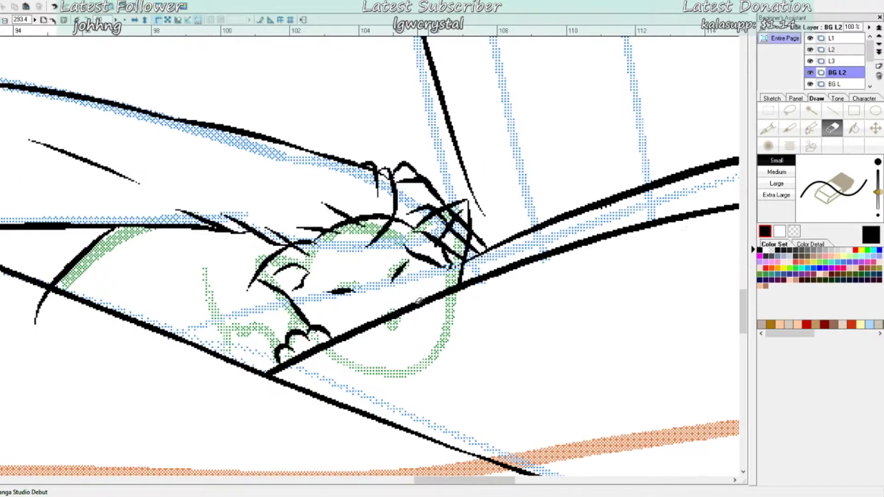
left_click(768, 129)
mouse_move(371, 296)
left_mouse_down()
mouse_move(383, 290)
mouse_move(382, 309)
mouse_move(370, 321)
mouse_move(399, 307)
left_mouse_up()
left_click(832, 130)
left_click(768, 129)
key("ctrl+z")
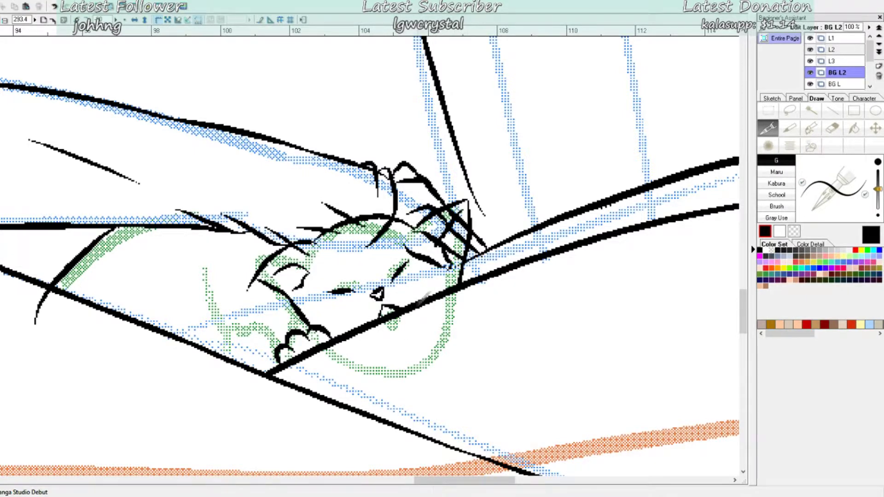
Step: Erase the lap cat's eyes, nose and mouth from layer BG L2
key("e")
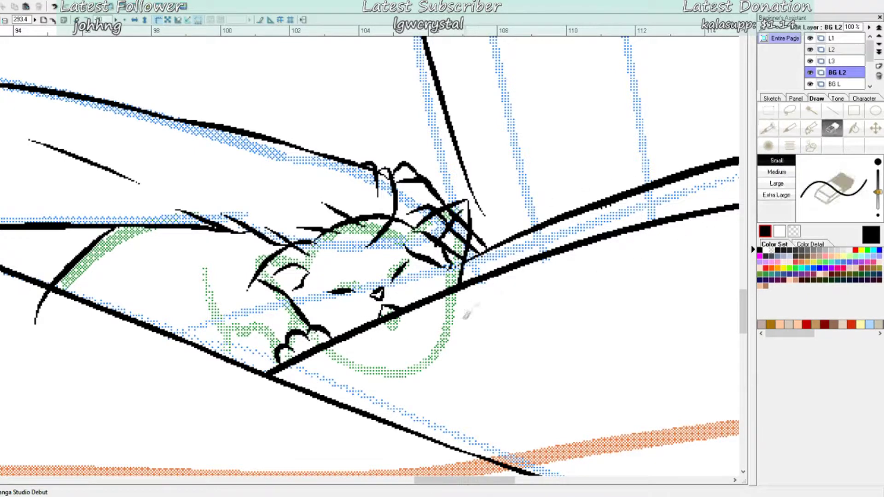
left_click(768, 130)
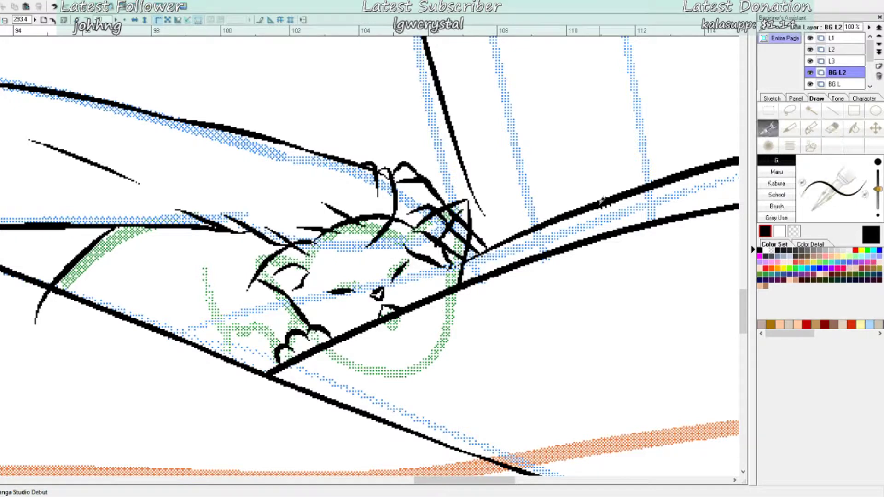
key("e")
left_click_drag(328, 291, 396, 309)
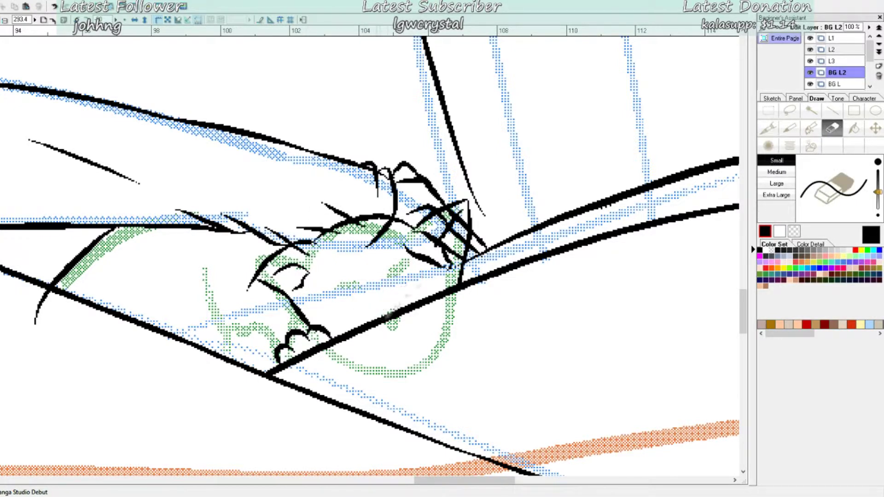
Step: Erase the inner lines of the lap cat's ears from layer BG L2
left_click_drag(304, 288, 279, 267)
mouse_move(437, 242)
left_mouse_down()
mouse_move(457, 216)
mouse_move(450, 268)
mouse_move(440, 244)
mouse_move(453, 212)
mouse_move(463, 237)
left_mouse_up()
left_click(832, 49)
key("ctrl+z")
key("ctrl+z")
key("ctrl+z")
key("ctrl+z")
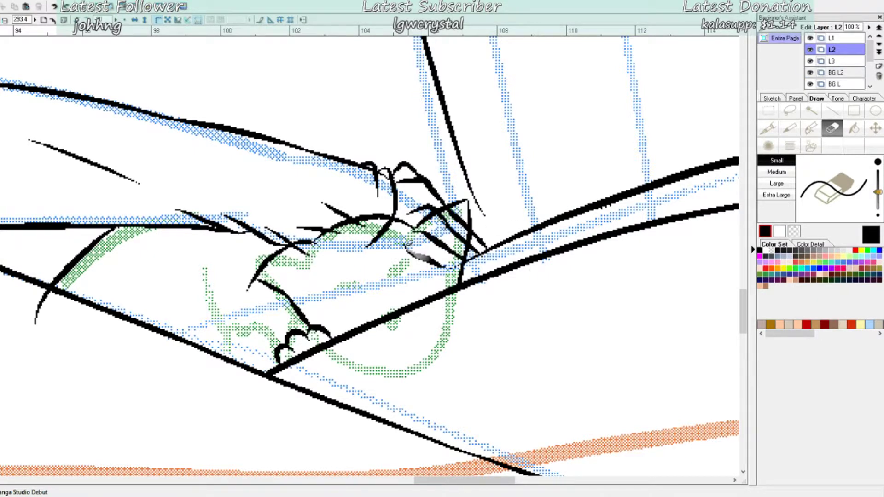
left_click_drag(445, 258, 450, 222)
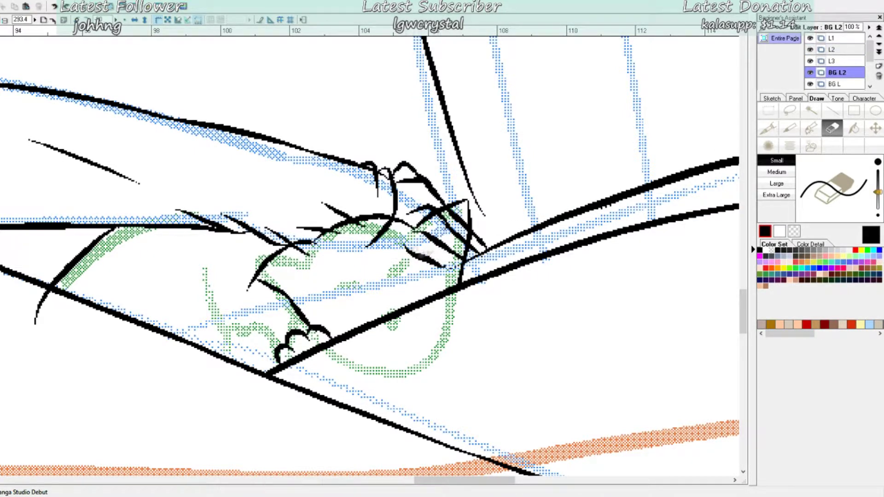
Step: Erase the finger lines crossing the lap cat's head and reshape the fingertips on layer L2
left_click(843, 50)
left_click_drag(409, 250, 443, 265)
left_click_drag(470, 234, 462, 216)
key("p")
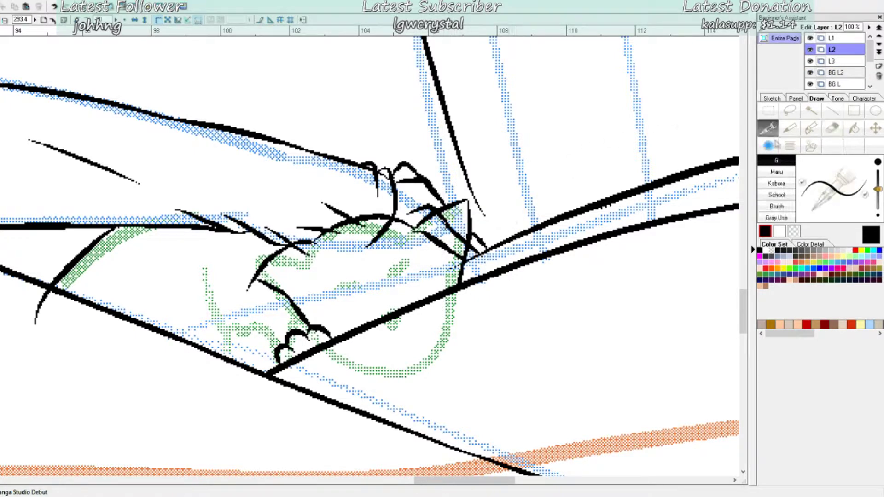
left_click(832, 128)
mouse_move(410, 232)
left_mouse_down()
mouse_move(426, 239)
mouse_move(437, 213)
mouse_move(486, 218)
left_mouse_up()
Step: Erase the lap cat's right-hand ear and the trial strokes beside it from layer BG L2
left_click(847, 74)
key("p")
left_click_drag(485, 219, 462, 269)
left_click_drag(469, 234, 461, 271)
left_click(832, 128)
left_click_drag(442, 211, 468, 202)
mouse_move(474, 227)
left_mouse_down()
mouse_move(464, 200)
mouse_move(490, 254)
mouse_move(475, 219)
left_mouse_up()
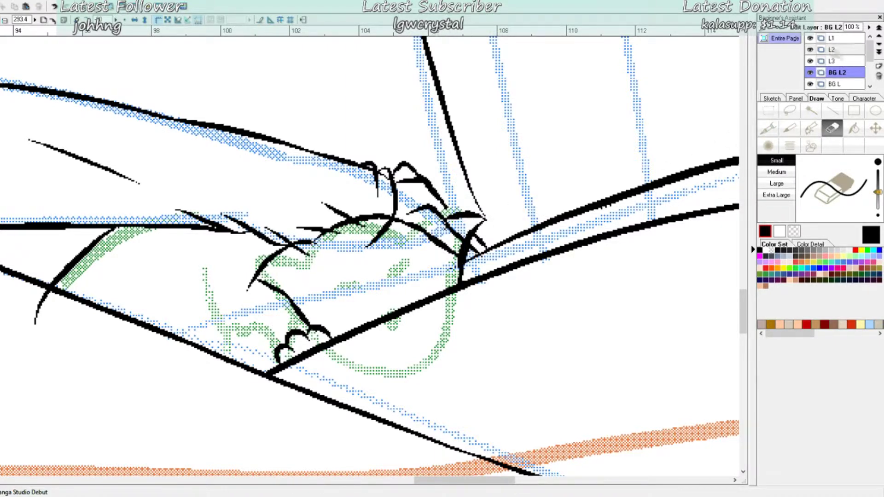
left_click_drag(504, 233, 464, 249)
Step: Close the gap in the finger outline on layer L2 and erase the cuff line overlapping the cat's head on layer L1
left_click(836, 50)
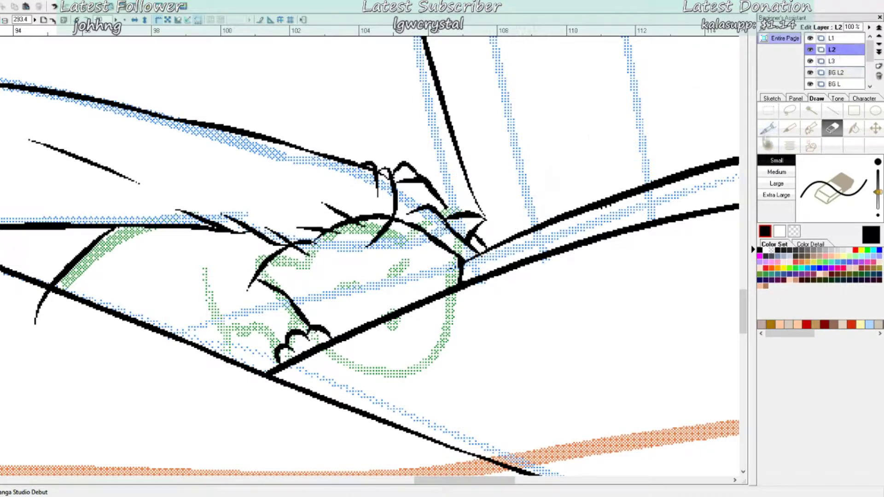
left_click(768, 129)
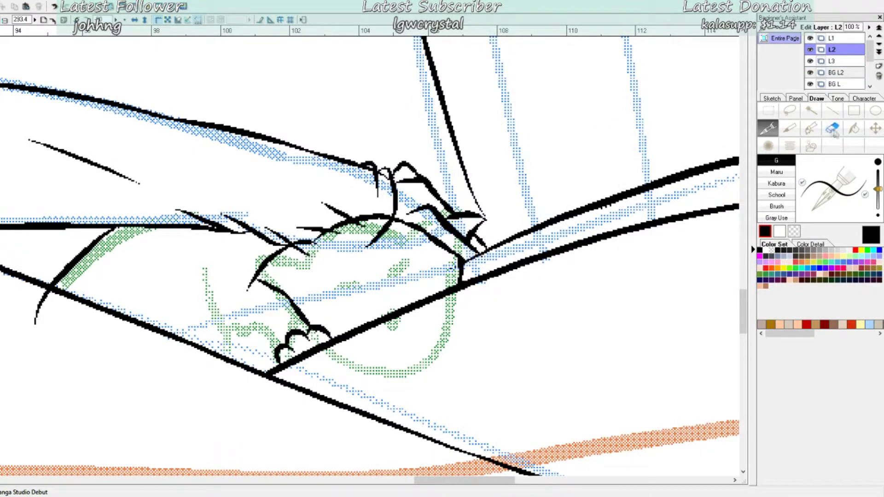
key("e")
key("ctrl+Up")
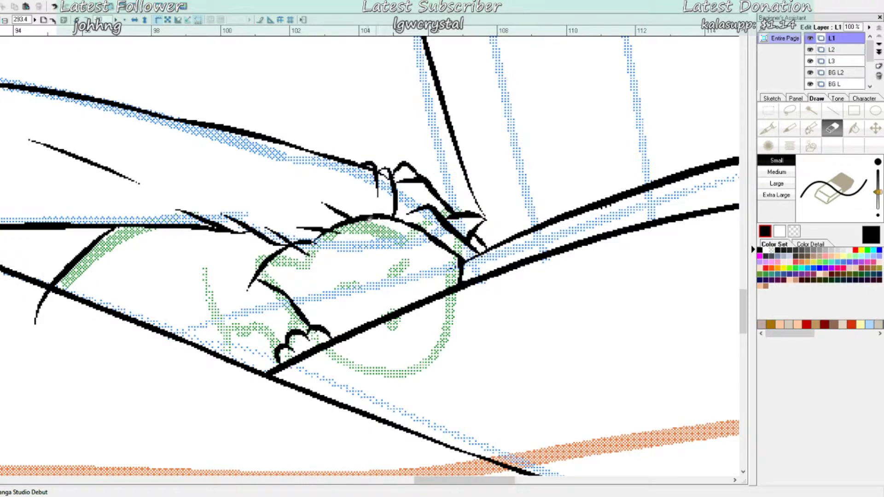
Step: Join the lap cat's left-hand ear to the top of its head on layer BG L2 and trim the ear's overshooting tip
left_click(837, 73)
left_click(768, 128)
left_click_drag(311, 242, 330, 228)
left_click(831, 128)
left_click_drag(247, 291, 253, 281)
Step: Ink the lap cat's closed eyes, nose and muzzle on layer BG L2
key("p")
mouse_move(382, 277)
left_mouse_down()
mouse_move(363, 307)
mouse_move(422, 282)
left_mouse_up()
left_click_drag(364, 307, 386, 317)
mouse_move(420, 284)
left_mouse_down()
mouse_move(399, 311)
mouse_move(382, 302)
mouse_move(398, 295)
mouse_move(381, 290)
mouse_move(403, 285)
mouse_move(406, 298)
mouse_move(403, 290)
mouse_move(396, 307)
left_mouse_up()
key("ctrl+z")
key("ctrl+z")
left_click_drag(369, 264, 381, 272)
key("ctrl+z")
mouse_move(385, 255)
left_mouse_down()
mouse_move(381, 272)
mouse_move(393, 248)
left_mouse_up()
key("ctrl+z")
key("ctrl+z")
key("ctrl+z")
left_click_drag(344, 264, 315, 275)
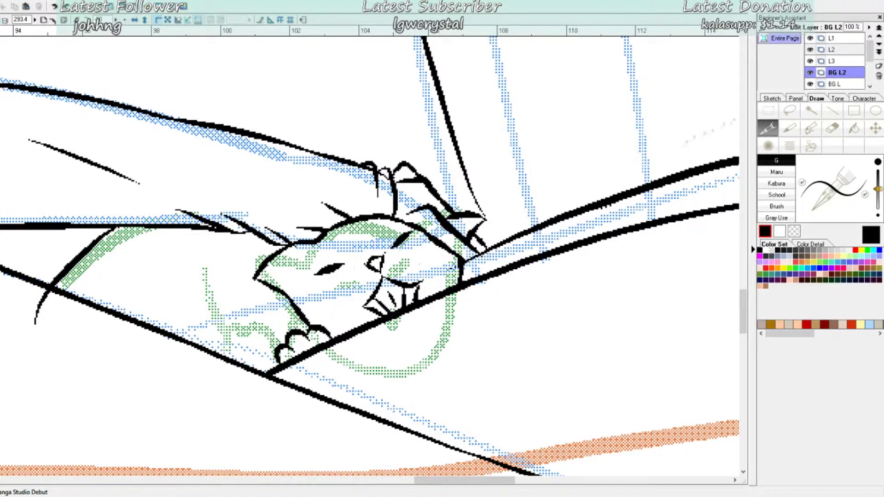
Step: Try extending the lap cat's mouth and cheek lines on both sides of the muzzle, and erase them
key("e")
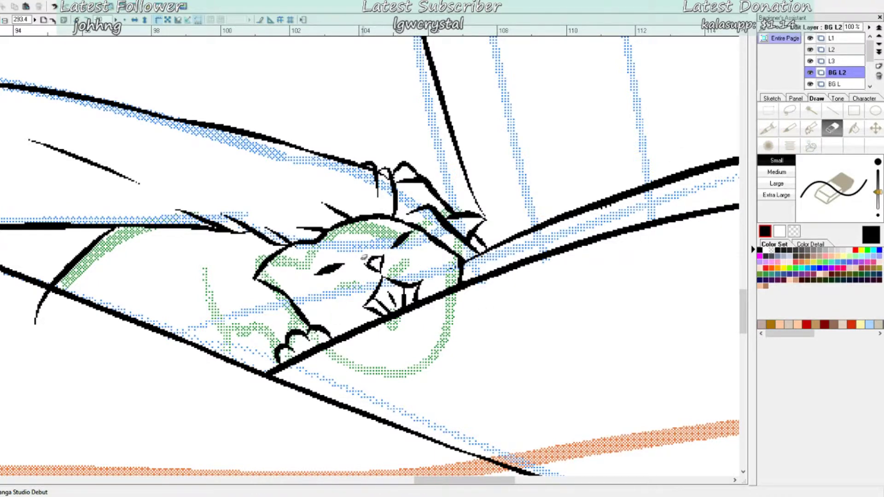
key("p")
left_click_drag(357, 311, 331, 315)
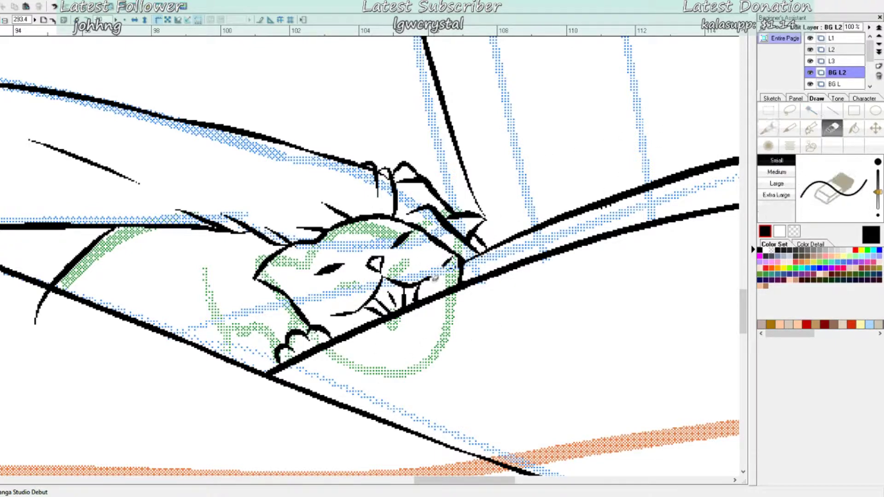
left_click(832, 129)
left_click_drag(436, 260, 423, 279)
left_click_drag(333, 316, 362, 307)
left_click(768, 129)
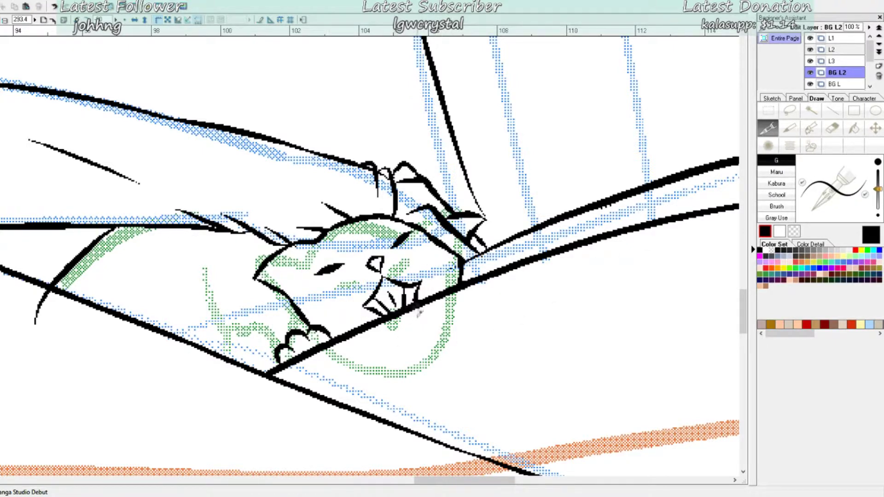
Step: Ink the haunch curve and short fur strokes on the lap cat's body on layer BG L2
left_click_drag(205, 267, 254, 363)
left_click_drag(138, 295, 158, 341)
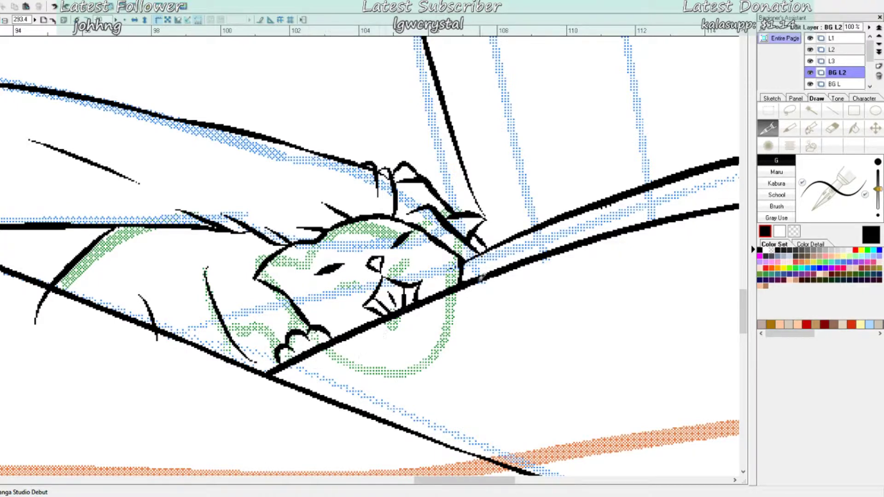
left_click_drag(137, 253, 109, 276)
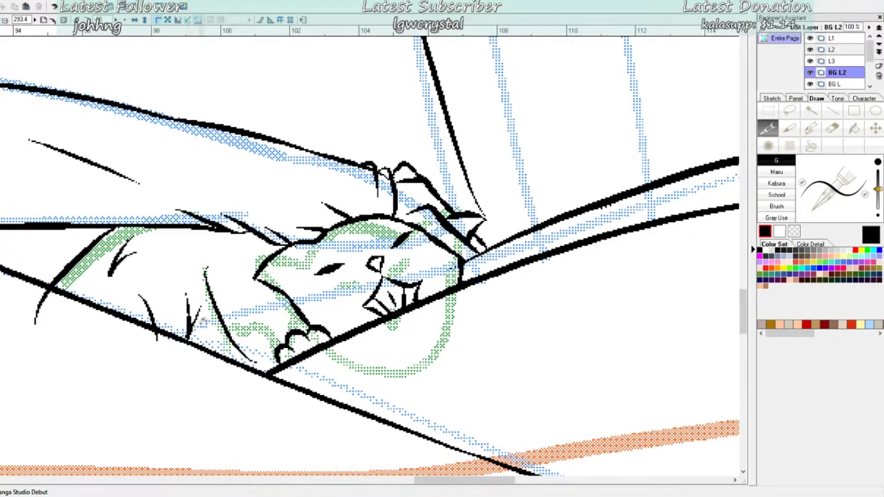
left_click_drag(183, 297, 216, 345)
left_click_drag(189, 235, 201, 238)
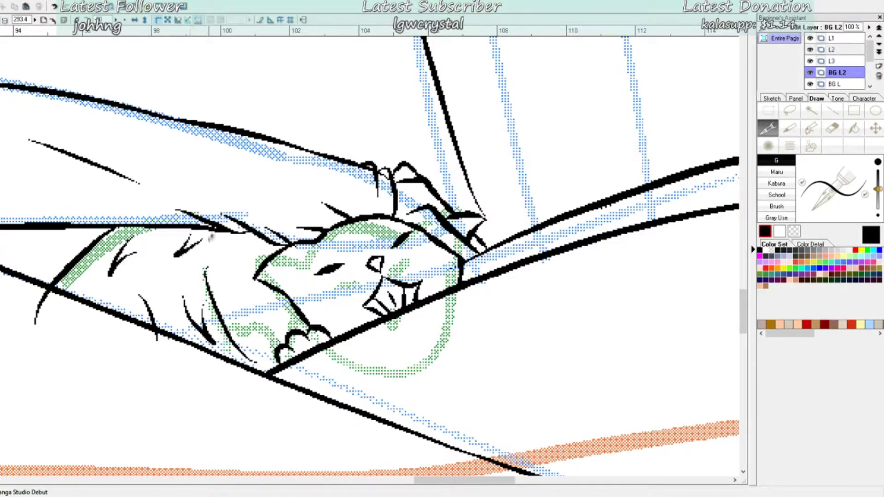
Step: Erase the ends of the lap cat's back line and fur strokes that cross over the figure's leg on layer BG L2
scroll(409, 346, "down", 10)
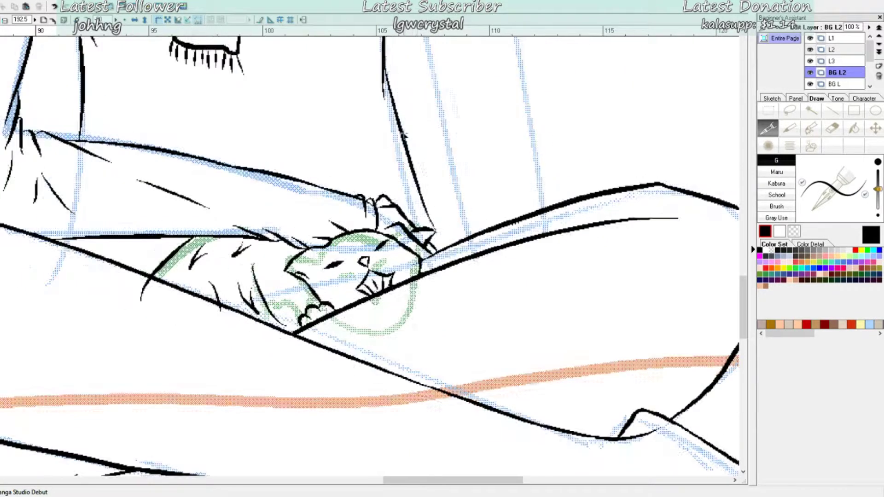
scroll(409, 347, "up", 10)
left_click_drag(127, 432, 408, 383)
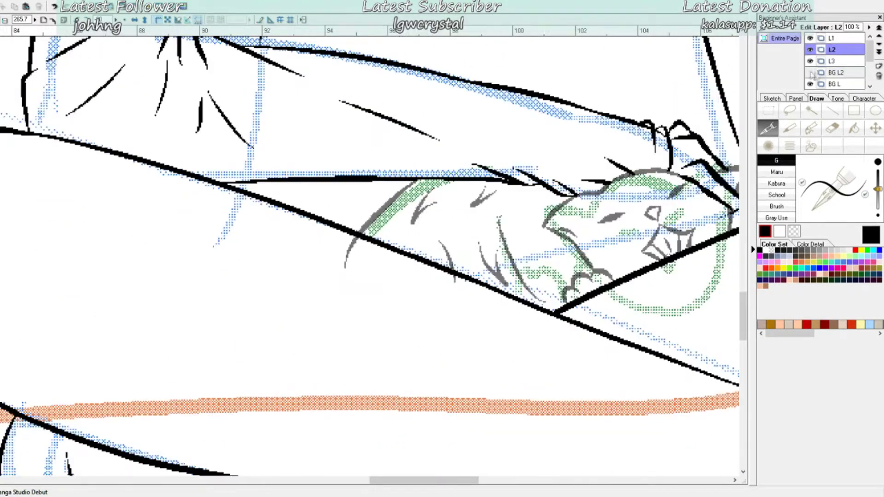
key("e")
left_click_drag(348, 263, 378, 226)
key("p")
mouse_move(527, 279)
left_mouse_down()
mouse_move(555, 312)
mouse_move(499, 218)
mouse_move(559, 309)
left_mouse_up()
key("ctrl+z")
left_click(832, 129)
left_click(768, 129)
left_click(832, 129)
Step: Replace the lap cat's long body curve with short fur strokes below its left-hand ear on layer BG L2
scroll(605, 286, "down", 7)
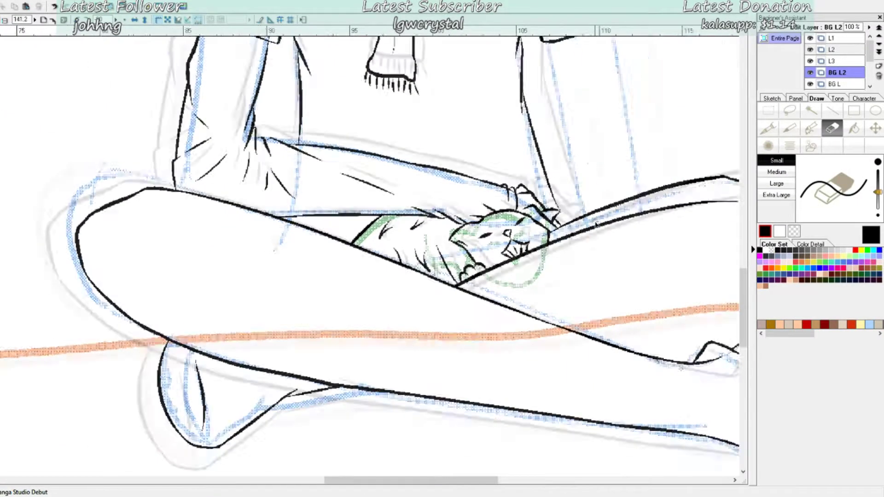
scroll(605, 286, "up", 8)
left_click_drag(525, 236, 563, 309)
key("p")
left_click_drag(560, 241, 548, 276)
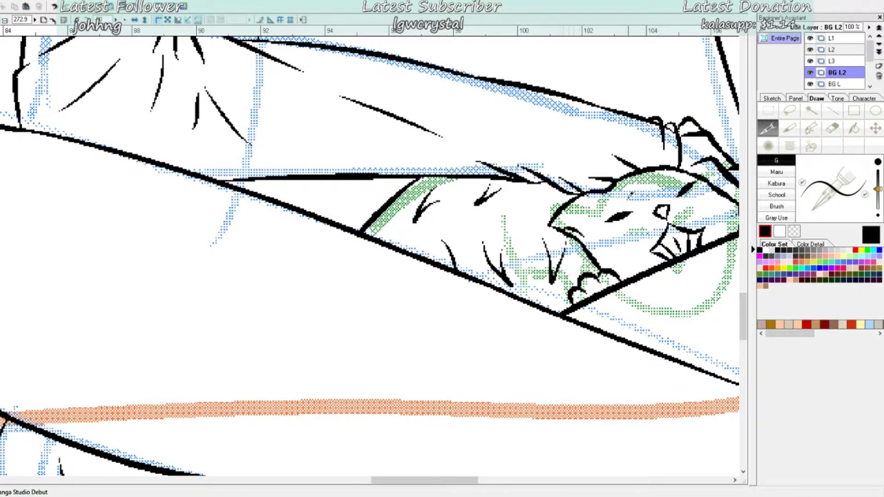
Step: Ink the shirt's left-hand side line down to the forearm on layer L2, erasing the part that crosses the sleeve
scroll(548, 235, "down", 5)
scroll(545, 240, "up", 6)
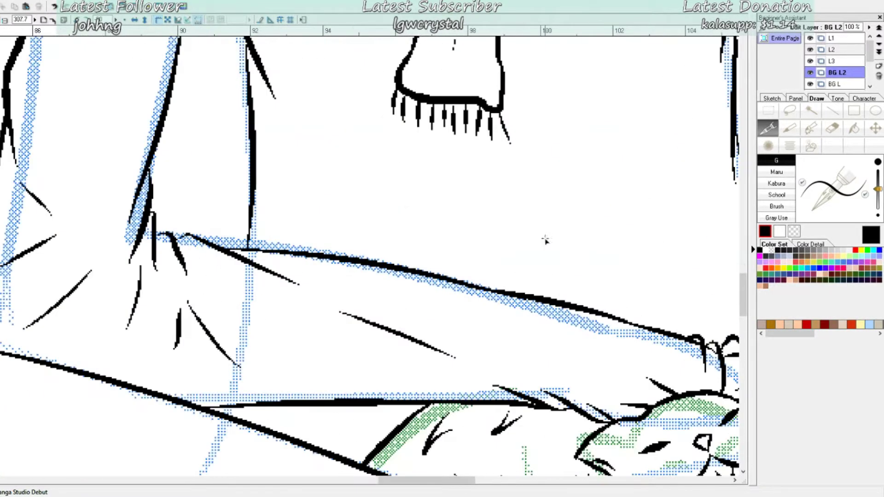
left_click(815, 40)
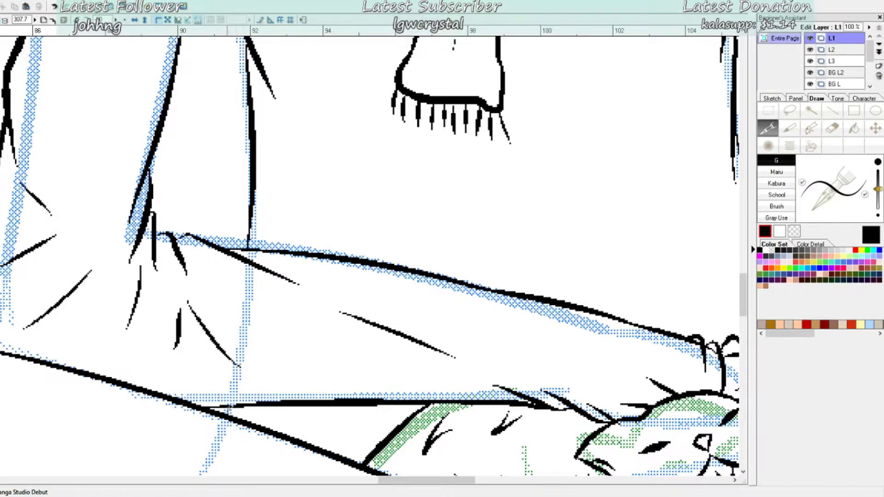
left_click(825, 49)
mouse_move(253, 219)
left_mouse_down()
mouse_move(215, 411)
mouse_move(235, 405)
left_mouse_up()
key("ctrl+z")
key("ctrl+z")
mouse_move(254, 200)
left_mouse_down()
mouse_move(231, 465)
mouse_move(215, 403)
left_mouse_up()
key("ctrl+z")
key("ctrl+z")
key("e")
mouse_move(235, 338)
left_mouse_down()
mouse_move(199, 469)
mouse_move(247, 254)
left_mouse_up()
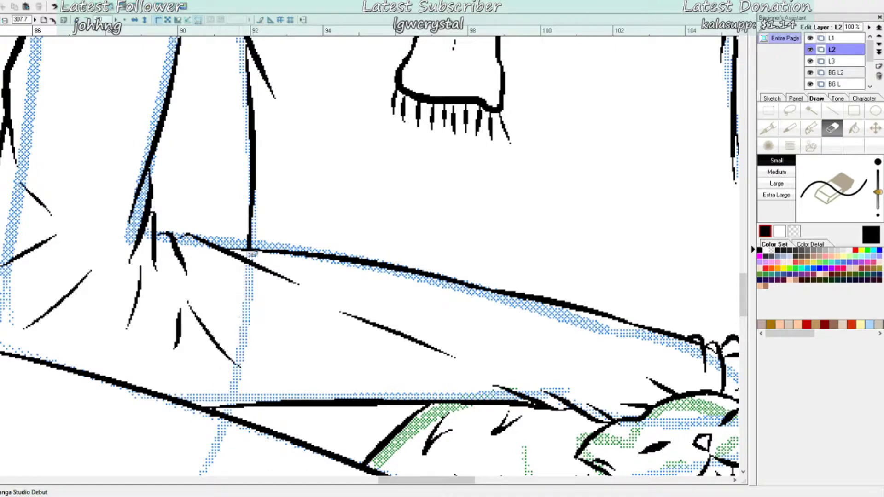
Step: Ink the hooked fold ending the shirt's right-hand side line and the lines running down to the fingers on layer L2
key("p")
mouse_move(464, 482)
left_mouse_down()
mouse_move(550, 492)
mouse_move(496, 484)
left_mouse_up()
key("ctrl+z")
mouse_move(527, 348)
left_mouse_down()
mouse_move(569, 420)
mouse_move(530, 388)
mouse_move(552, 420)
left_mouse_up()
left_click_drag(558, 406, 573, 417)
left_click_drag(518, 316, 504, 356)
key("e")
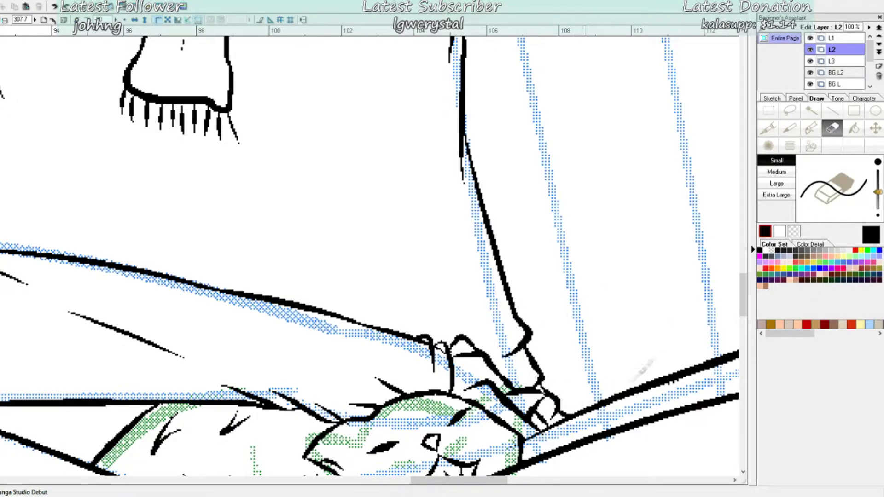
Step: Ink fold lines across the shirt's front and below the forearm on layer L2, including the long belly curve
key("p")
left_click_drag(450, 482, 430, 495)
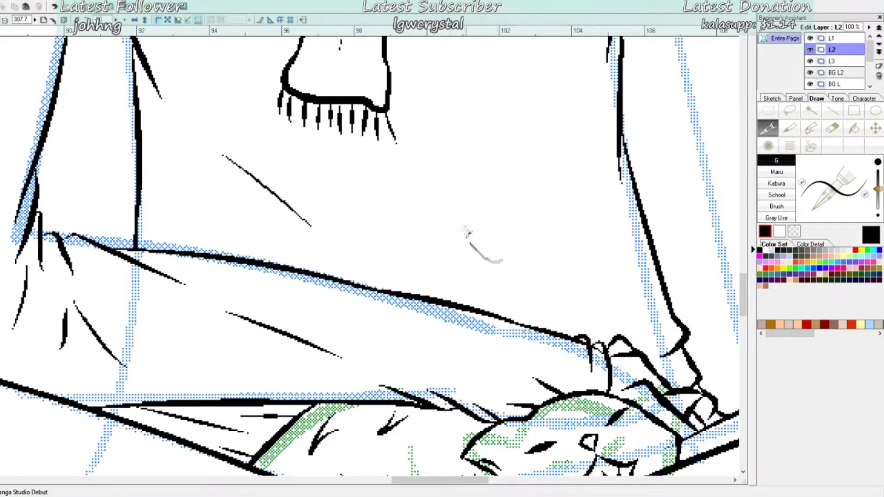
scroll(496, 208, "down", 2)
left_click_drag(381, 212, 459, 321)
left_click_drag(397, 481, 447, 486)
scroll(479, 396, "down", 3)
scroll(484, 386, "up", 2)
Step: Ink the inner edge of the right-hand arm from the sleeve hem to the thigh with overlapping folds on layer L1
left_click_drag(238, 131, 251, 169)
key("ctrl+z")
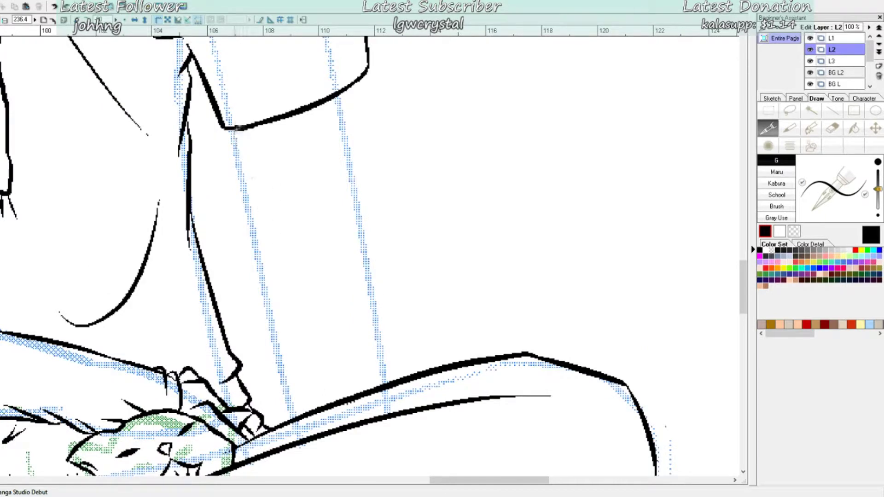
left_click(832, 39)
left_click_drag(237, 132, 301, 295)
key("ctrl+z")
left_click_drag(253, 174, 301, 334)
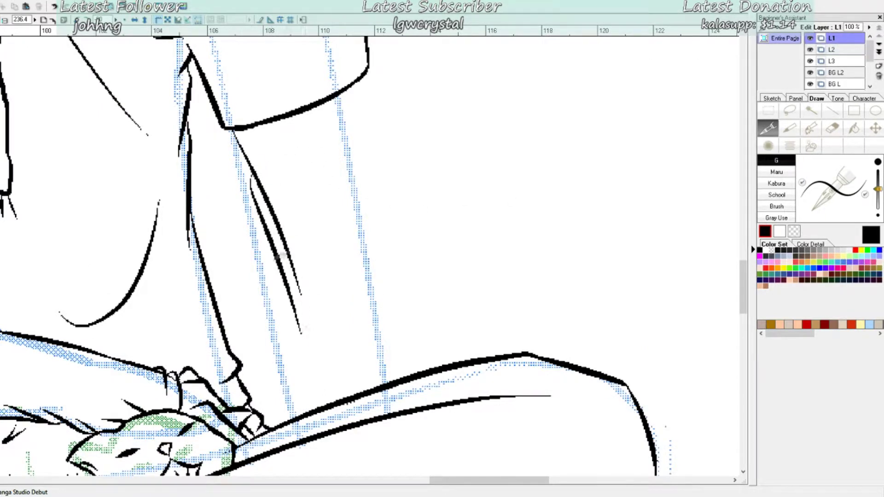
left_click_drag(264, 234, 295, 390)
left_click_drag(284, 354, 299, 416)
key("ctrl+z")
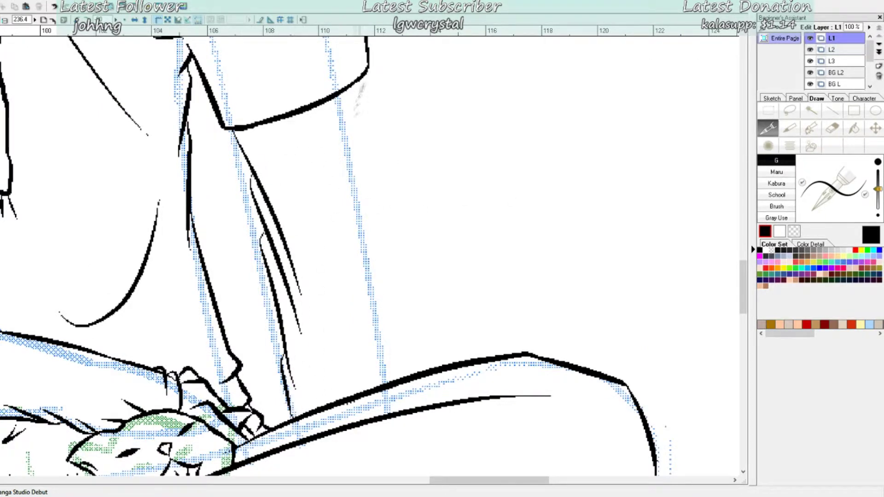
Step: Ink the right-hand arm's outer edge as overlapping fold strokes from the sleeve hem to the thigh on layer L1
left_click_drag(362, 79, 359, 239)
mouse_move(368, 146)
left_mouse_down()
mouse_move(376, 341)
mouse_move(376, 303)
left_mouse_up()
key("ctrl+z")
left_click_drag(378, 215, 384, 344)
left_click_drag(391, 283, 402, 373)
key("ctrl+z")
mouse_move(403, 341)
left_mouse_down()
mouse_move(422, 375)
mouse_move(417, 385)
left_mouse_up()
Step: Ink four short fold lines inside the right-hand arm on layer L1
left_click_drag(319, 357, 332, 398)
left_click_drag(351, 277, 354, 378)
left_click_drag(323, 276, 342, 329)
left_click_drag(324, 140, 328, 238)
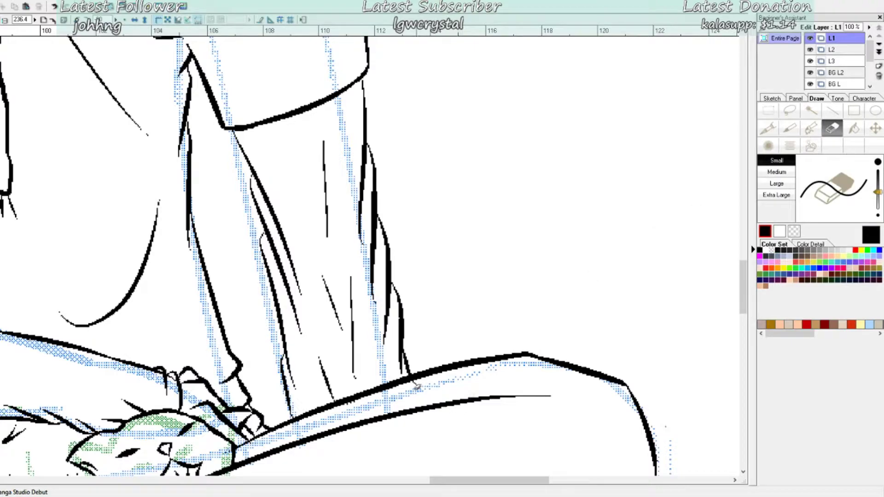
Step: Erase the arm line ends crossing the thigh and tidy the sleeve line at the knuckles on layer L1
left_click_drag(288, 389, 295, 441)
left_click_drag(291, 433, 295, 426)
scroll(358, 417, "down", 8)
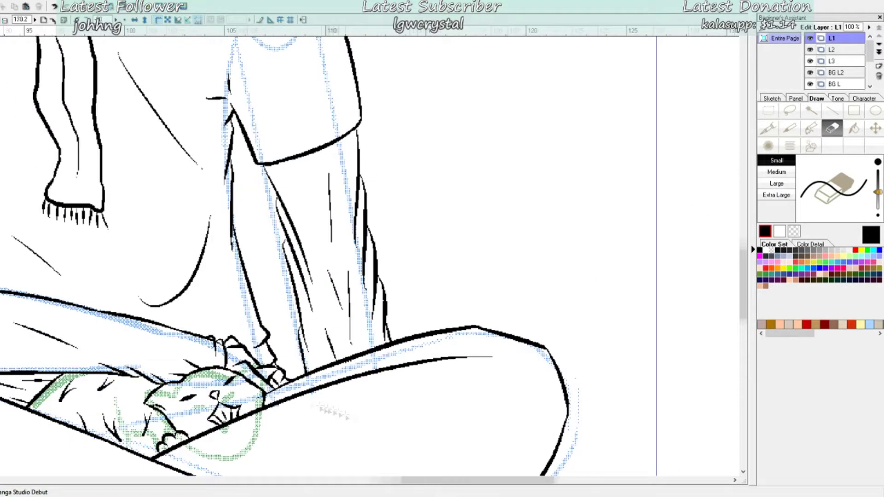
left_click_drag(426, 481, 405, 482)
scroll(496, 408, "up", 10)
scroll(496, 408, "up", 1)
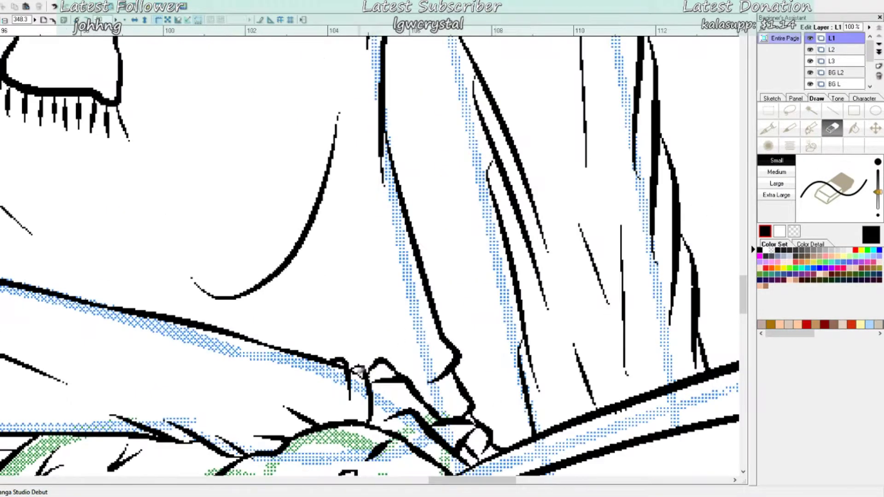
left_click_drag(332, 369, 345, 371)
Step: Replace the right-hand arm's overlapping outer folds with one smooth edge line from the sleeve hem to the thigh
left_click_drag(449, 482, 478, 482)
scroll(469, 243, "down", 2)
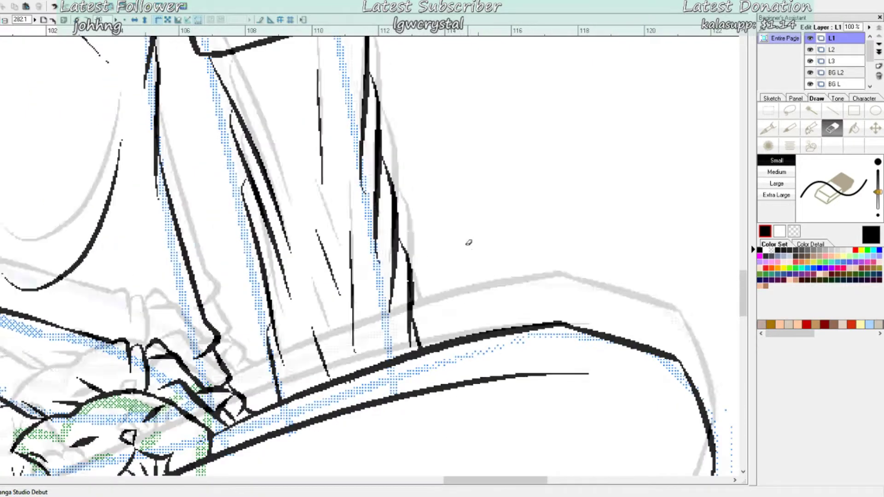
scroll(469, 242, "up", 2)
mouse_move(408, 391)
left_mouse_down()
mouse_move(370, 281)
mouse_move(370, 108)
mouse_move(393, 397)
left_mouse_up()
key("p")
key("e")
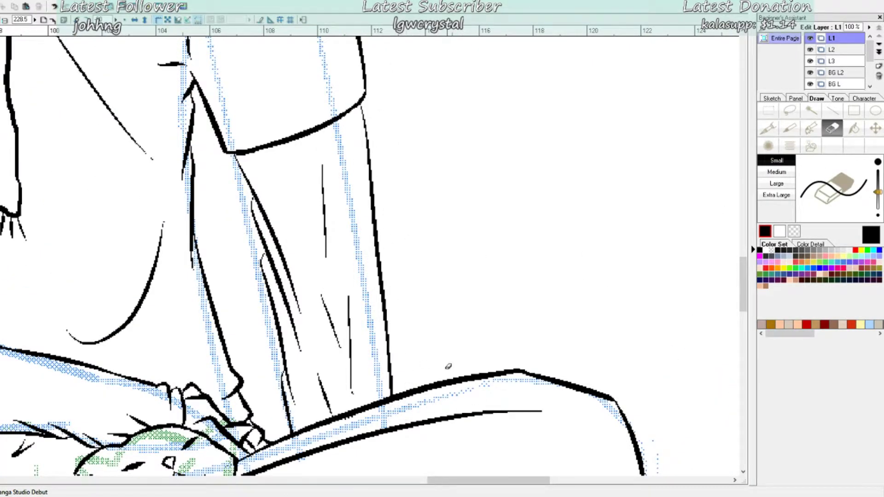
Step: Erase the lower inner edge of the right-hand arm and re-ink it as a single line down to the thigh
scroll(448, 367, "down", 3)
scroll(523, 418, "up", 4)
left_click_drag(242, 209, 279, 417)
key("p")
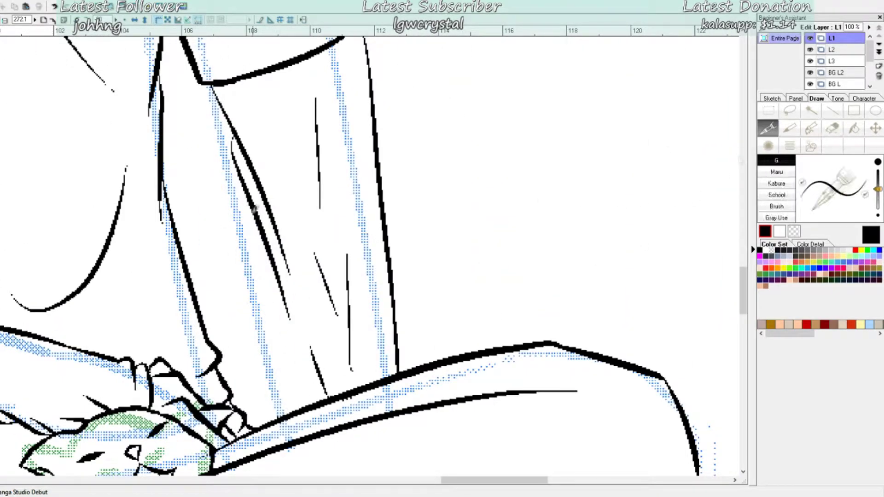
left_click_drag(255, 221, 274, 419)
scroll(401, 217, "down", 3)
scroll(401, 211, "up", 4)
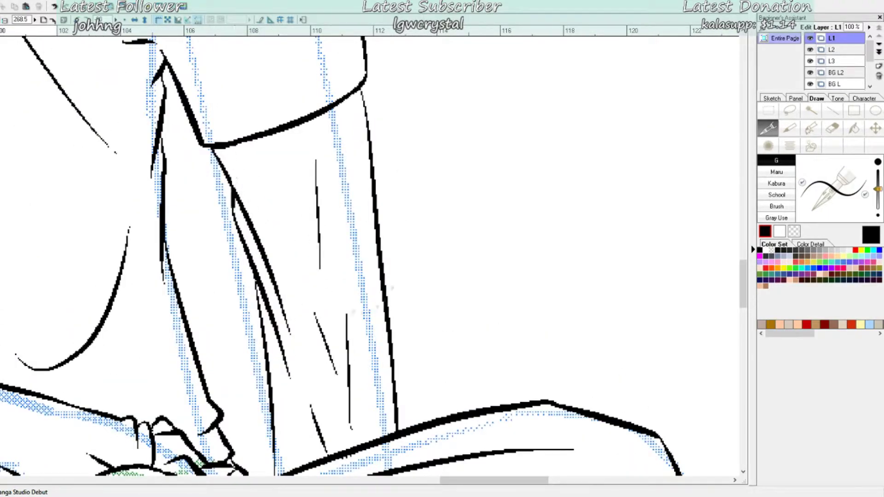
Step: Erase the two vertical fold lines inside the right-hand arm and ink one long curved fold near its outer edge
left_click(833, 128)
left_click_drag(346, 314, 353, 429)
left_click_drag(316, 160, 319, 270)
left_click(768, 129)
left_click_drag(358, 142, 363, 352)
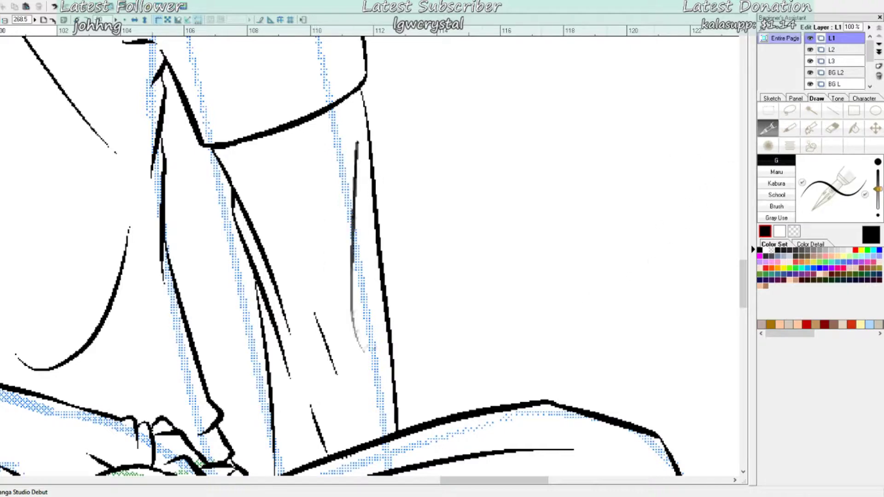
key("e")
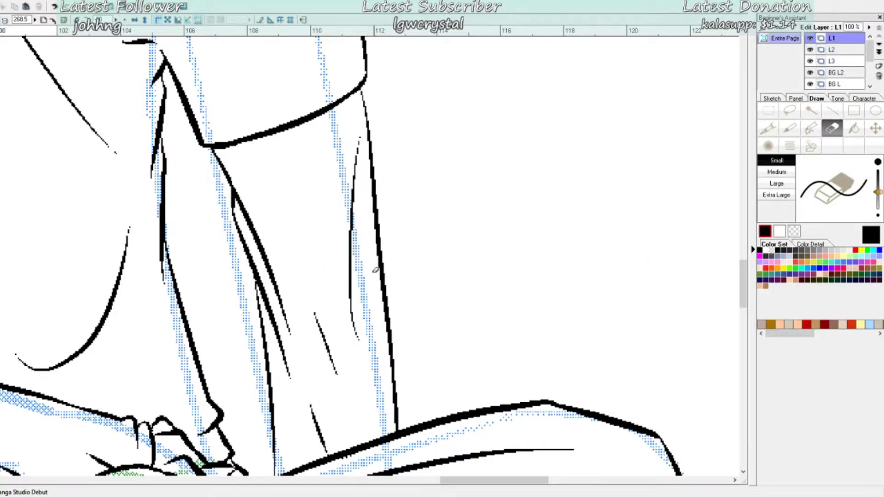
Step: Reinforce the right-hand arm's inner line just above the thigh on layer L1
scroll(376, 272, "down", 6)
scroll(374, 364, "up", 7)
key("p")
mouse_move(264, 297)
left_mouse_down()
mouse_move(278, 384)
mouse_move(268, 297)
mouse_move(262, 322)
left_mouse_up()
left_click(833, 128)
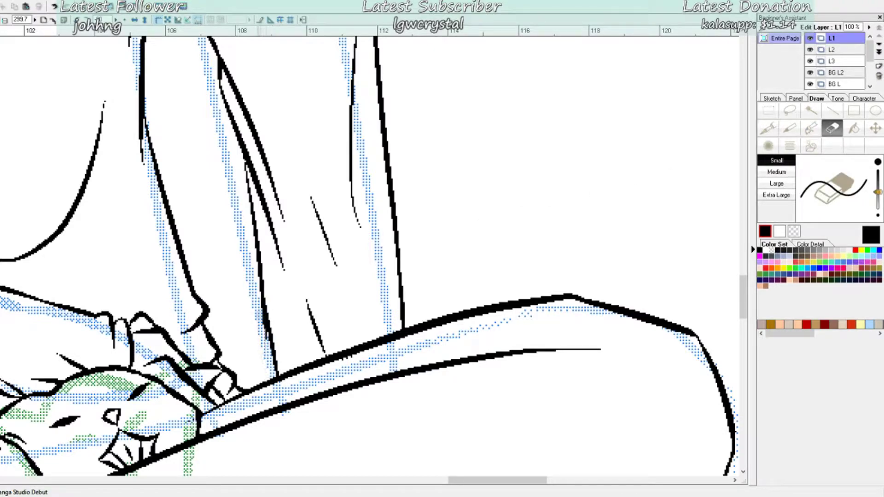
Step: Ink outward-flaring side edges at the lower end of the hanging scarf tail
scroll(267, 296, "down", 5)
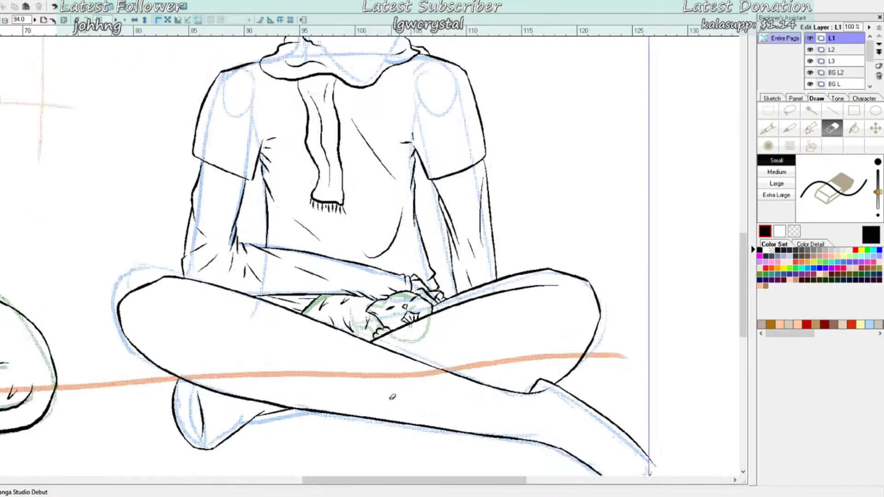
scroll(392, 401, "up", 2)
scroll(392, 401, "up", 3)
key("p")
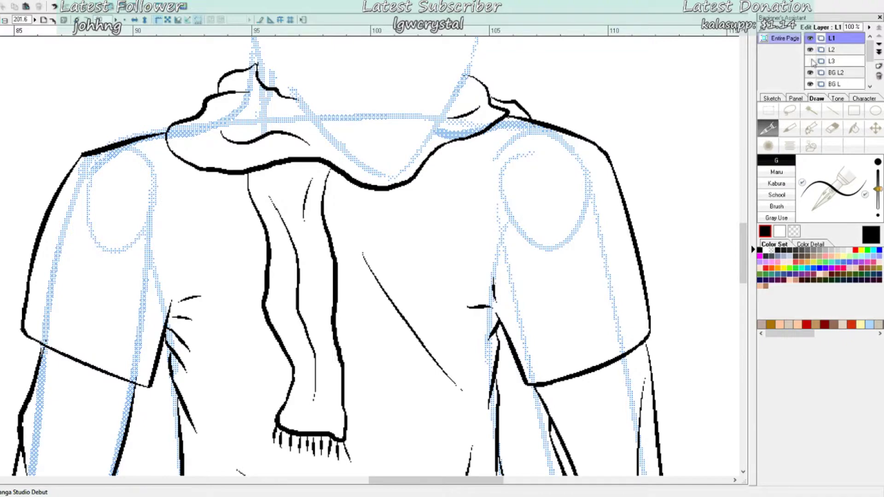
scroll(327, 304, "down", 2)
left_click_drag(291, 256, 276, 326)
left_click_drag(344, 267, 345, 341)
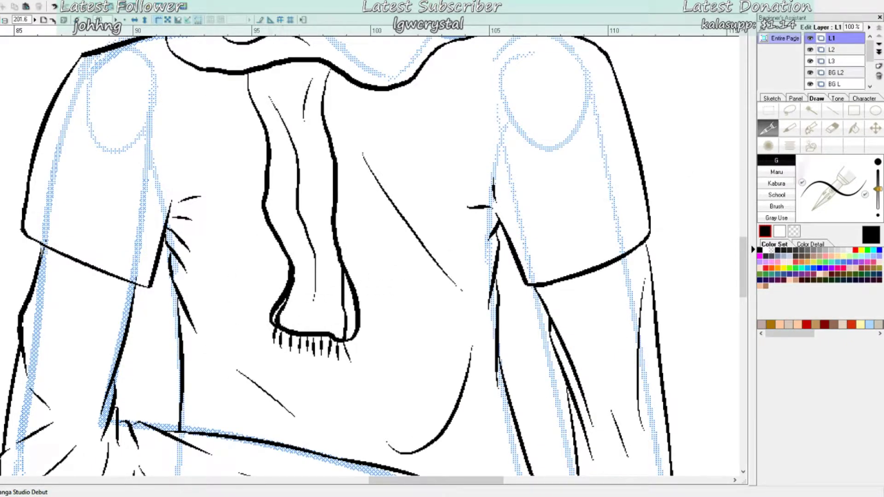
Step: Erase the old straight side edges left inside the scarf tail's flared end
key("e")
scroll(322, 239, "up", 2)
left_click_drag(345, 268, 343, 208)
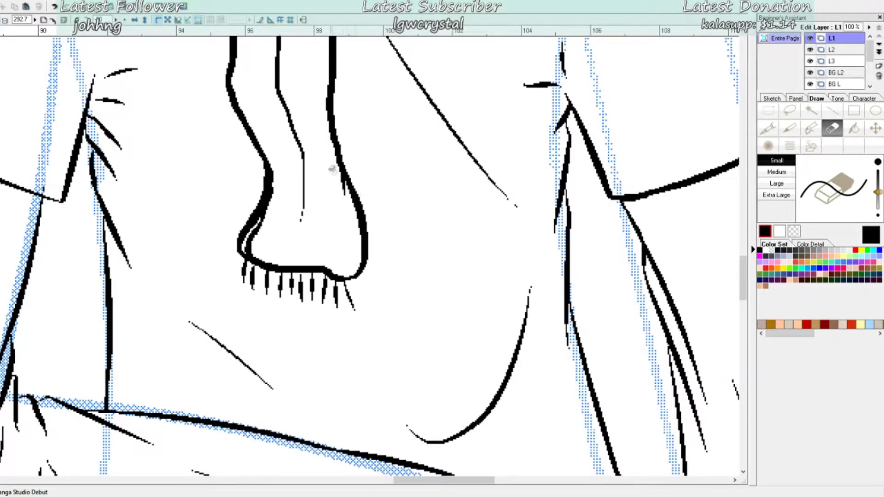
left_click_drag(248, 256, 275, 178)
Step: Re-ink the top of the scarf tail's left-hand edge curving into the collar and erase the old line there
scroll(309, 106, "down", 3)
scroll(309, 115, "up", 2)
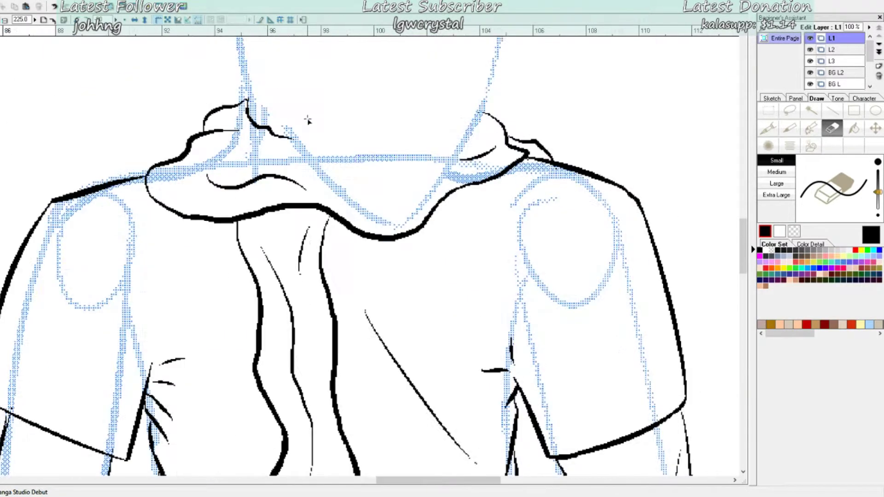
left_click(771, 130)
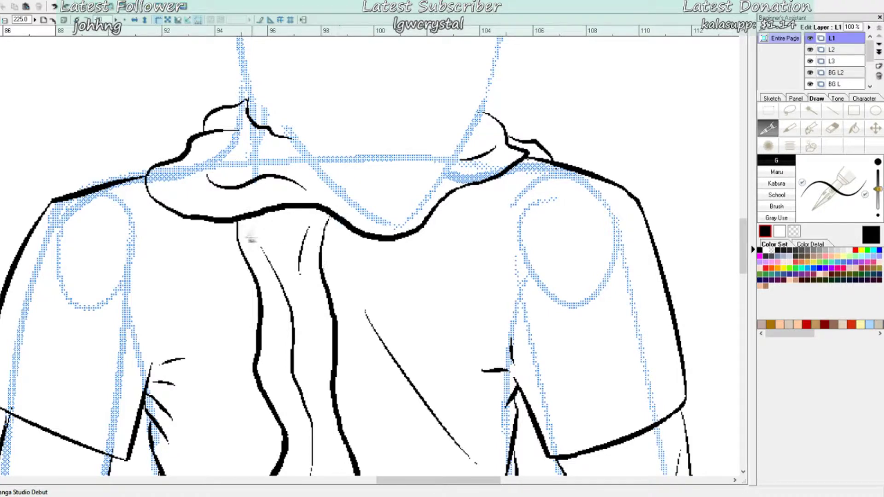
key("e")
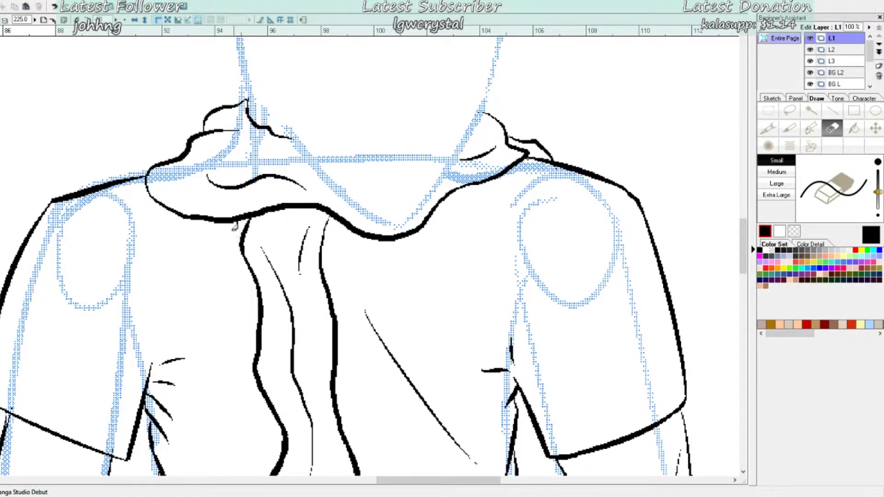
Step: Ink a small scarf fold over the right-hand shoulder and erase the lines crossing it
key("p")
mouse_move(507, 174)
left_mouse_down()
mouse_move(555, 158)
mouse_move(545, 141)
mouse_move(579, 166)
left_mouse_up()
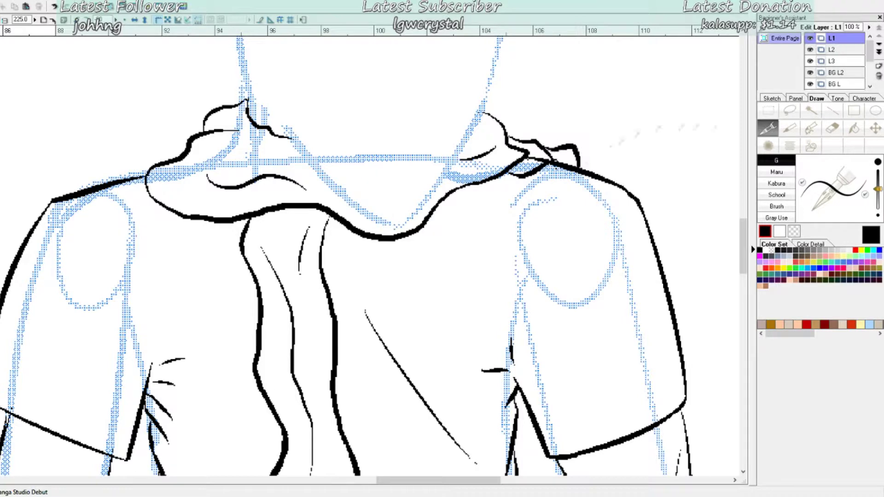
key("e")
key("p")
left_click(815, 50)
key("e")
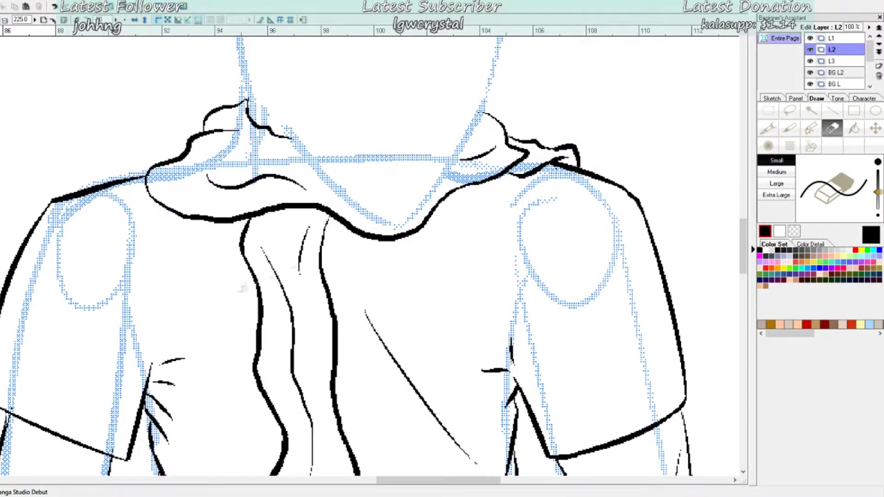
Step: Ink a curved trouser cuff across the right-hand ankle with a pointed lower hem corner on layer L3
left_click(769, 130)
scroll(508, 344, "down", 10)
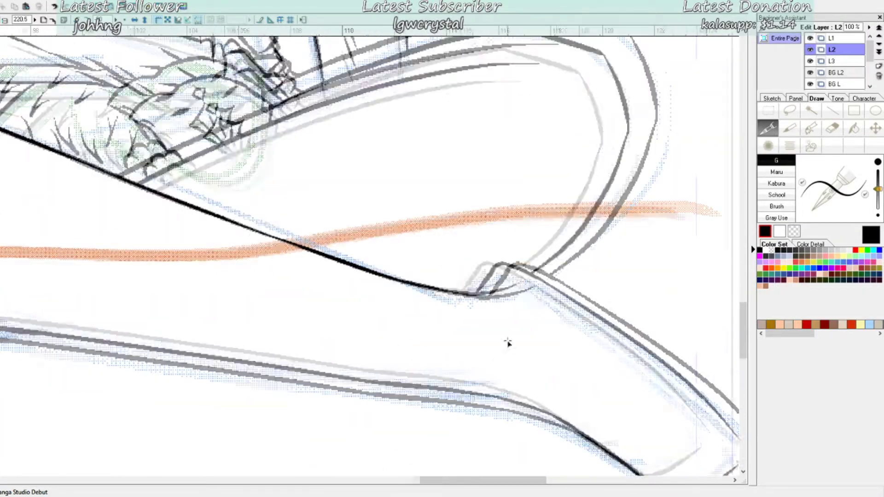
left_click(811, 61)
left_click(811, 61)
left_click(832, 61)
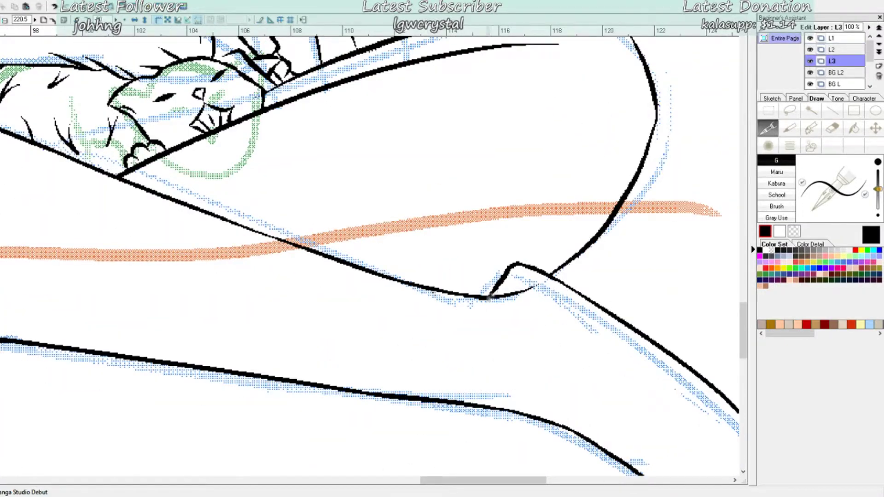
mouse_move(456, 293)
left_mouse_down()
mouse_move(493, 279)
mouse_move(507, 375)
mouse_move(477, 414)
left_mouse_up()
key("ctrl+z")
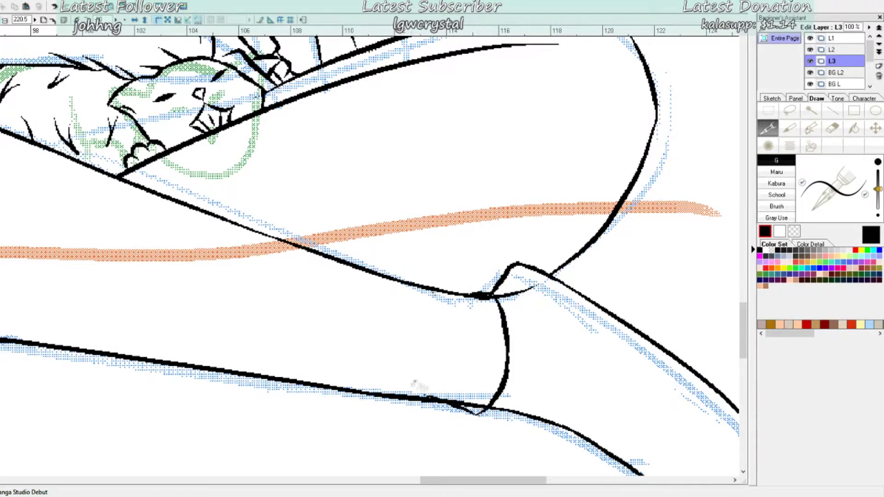
left_click_drag(397, 395, 498, 431)
key("ctrl+z")
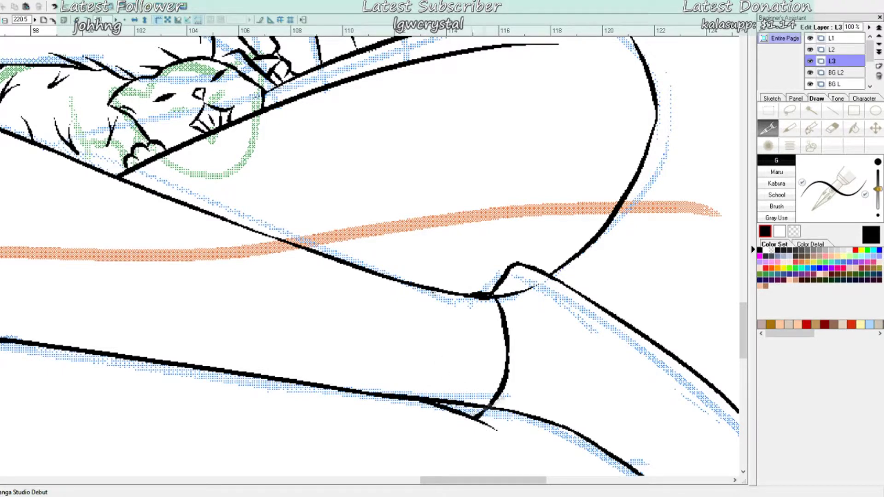
Step: Erase the cuff's overshooting ends and the old leg line behind its lower corner on layer L1
key("e")
left_click(811, 39)
left_click(810, 39)
left_click_drag(465, 399, 406, 389)
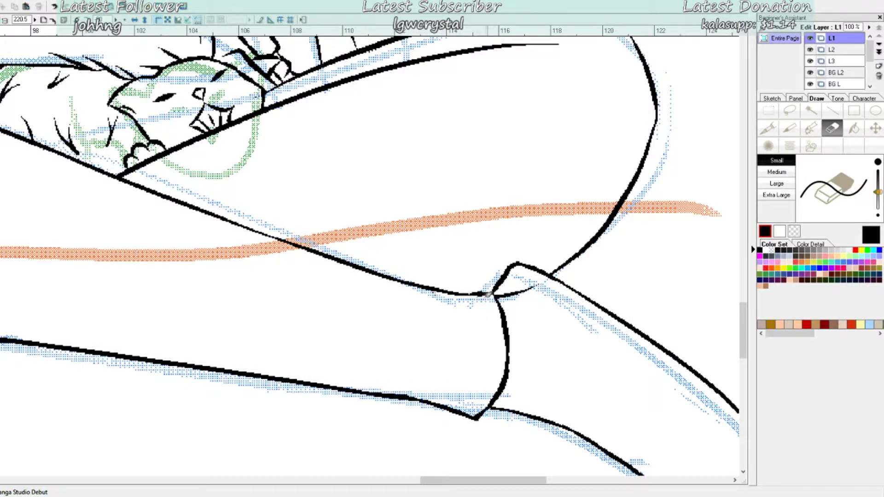
Step: Refine the cuff's upper corner and ink a smoother lower hem edge on layer L3
left_click(833, 60)
key("p")
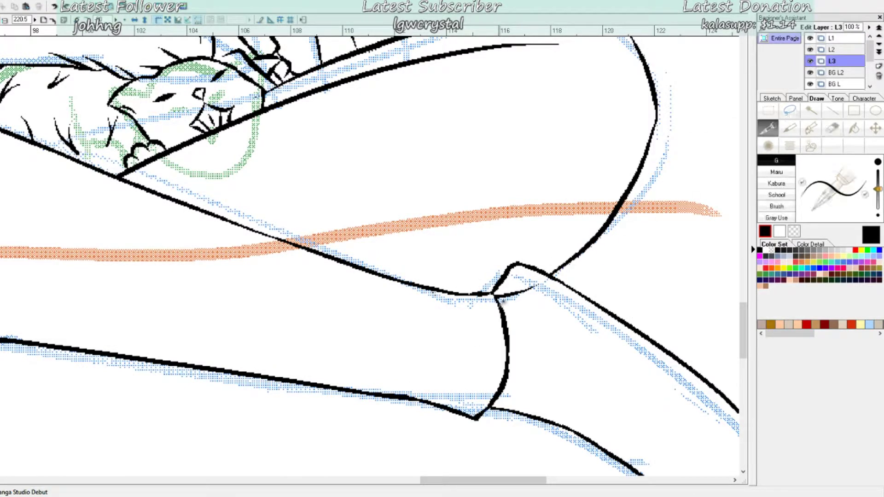
key("e")
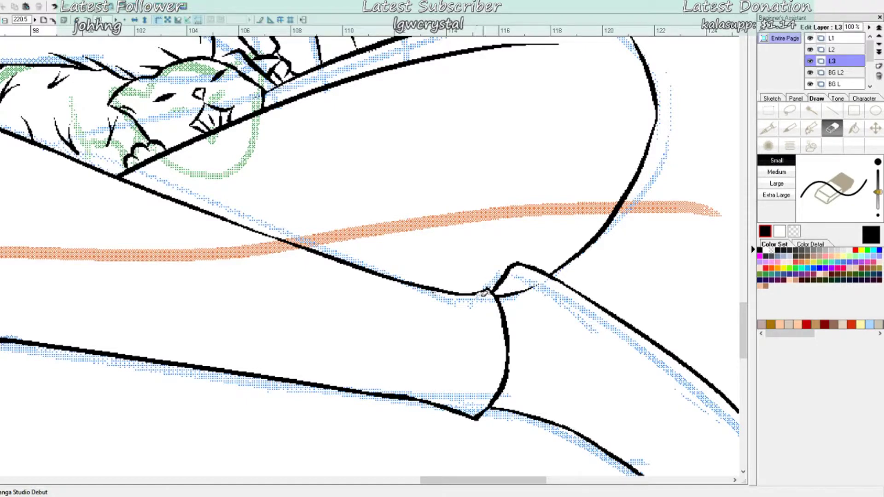
key("p")
key("ctrl+z")
left_click_drag(372, 393, 460, 414)
Step: Erase the doubled leg line beside the new hem edge on layer L1 and return to layer L3
left_click(833, 39)
left_click(832, 128)
left_click_drag(386, 392, 441, 403)
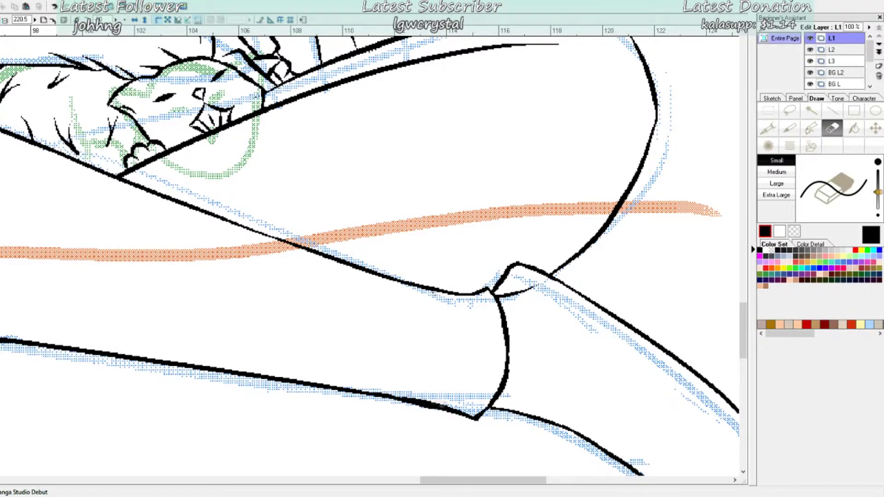
key("alt+bracketleft")
key("alt+bracketleft")
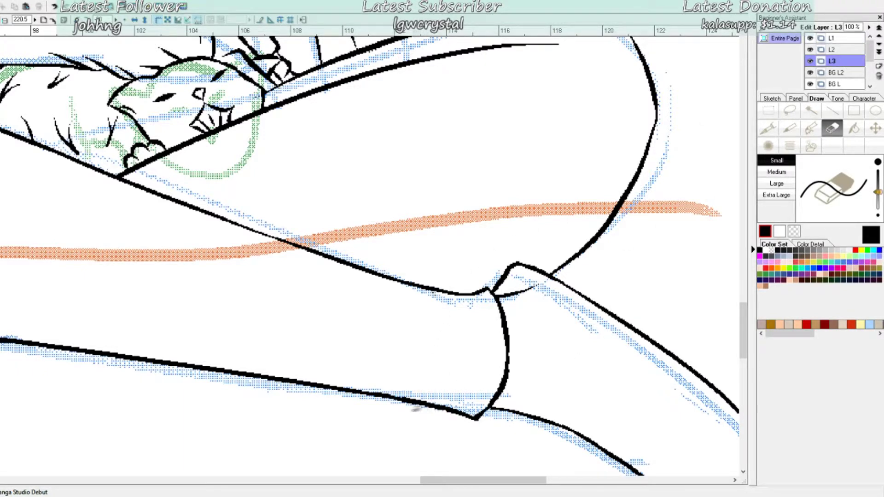
Step: Ink a small cuff edge under the leg beside the left-hand foot and trim its ends
scroll(462, 345, "down", 3)
left_click_drag(475, 480, 421, 480)
left_click(768, 129)
mouse_move(248, 228)
left_mouse_down()
mouse_move(255, 250)
mouse_move(317, 229)
left_mouse_up()
key("ctrl+z")
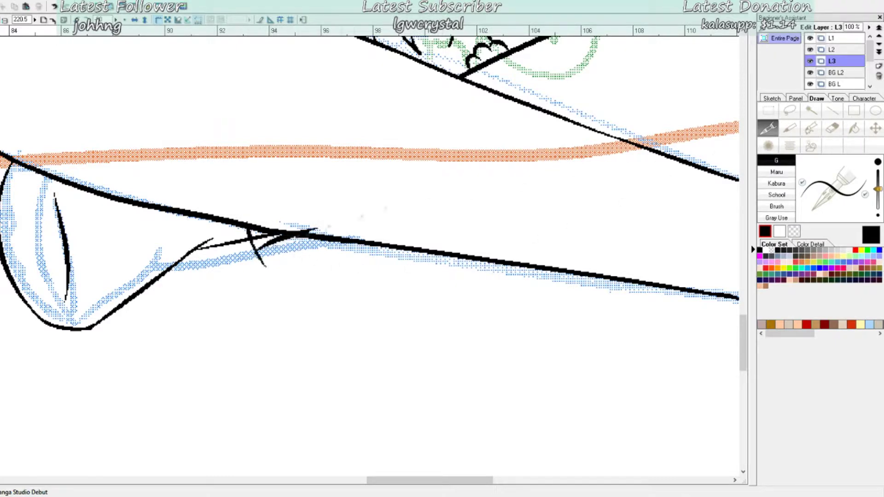
key("e")
Step: Ink short fold strokes around the left-hand knee and on the leg just above the foot
scroll(470, 351, "up", 3)
mouse_move(444, 480)
left_mouse_down()
mouse_move(382, 481)
mouse_move(435, 480)
left_mouse_up()
left_click(769, 129)
key("ctrl+z")
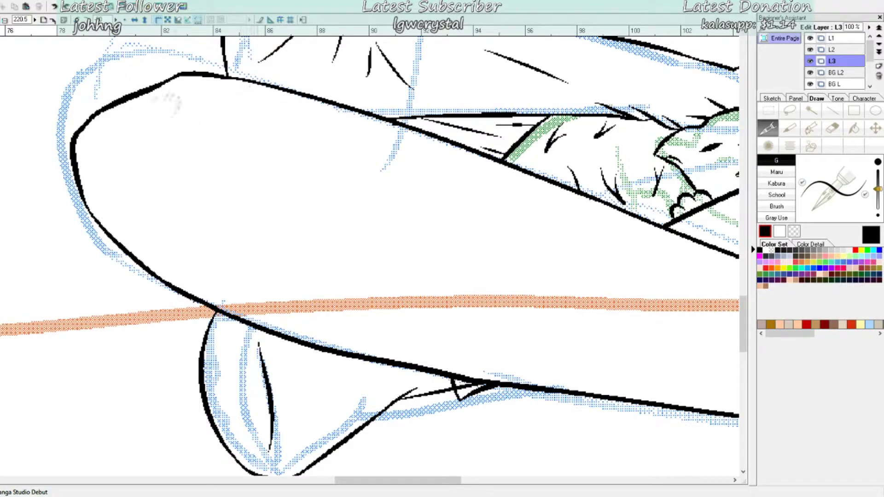
left_click_drag(127, 207, 150, 185)
left_click_drag(152, 104, 175, 143)
left_click_drag(394, 480, 432, 481)
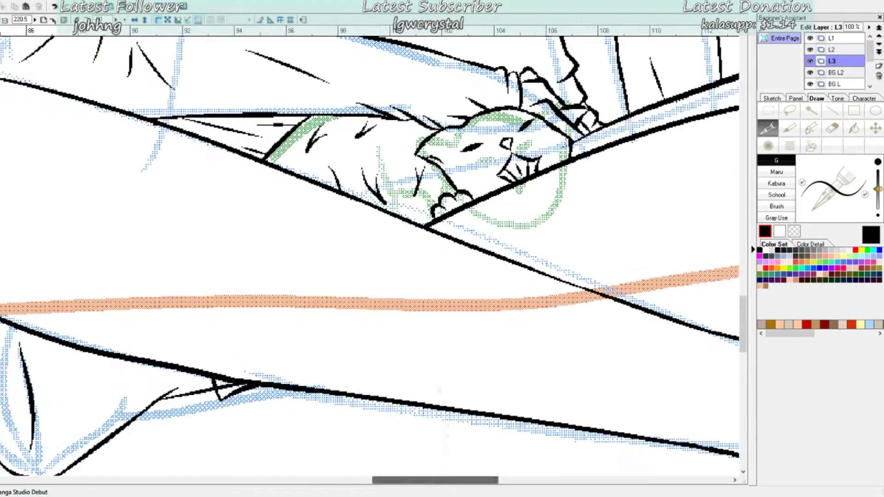
mouse_move(1, 315)
left_mouse_down()
mouse_move(50, 313)
mouse_move(42, 283)
left_mouse_up()
Step: Ink forked creases at the end of the right-hand thigh's upper fold and two curved folds inside the knee
left_click_drag(413, 481, 502, 480)
key("ctrl+z")
key("ctrl+z")
left_click_drag(404, 95, 418, 77)
left_click_drag(410, 95, 441, 83)
left_click_drag(451, 165, 433, 286)
left_click_drag(464, 174, 487, 267)
key("ctrl+z")
left_click_drag(463, 154, 506, 211)
Step: Erase the leftover thigh line showing behind the right-hand cuff's upper corner on layer L1
left_click_drag(476, 480, 459, 480)
left_click(833, 39)
key("e")
left_click_drag(542, 336, 530, 343)
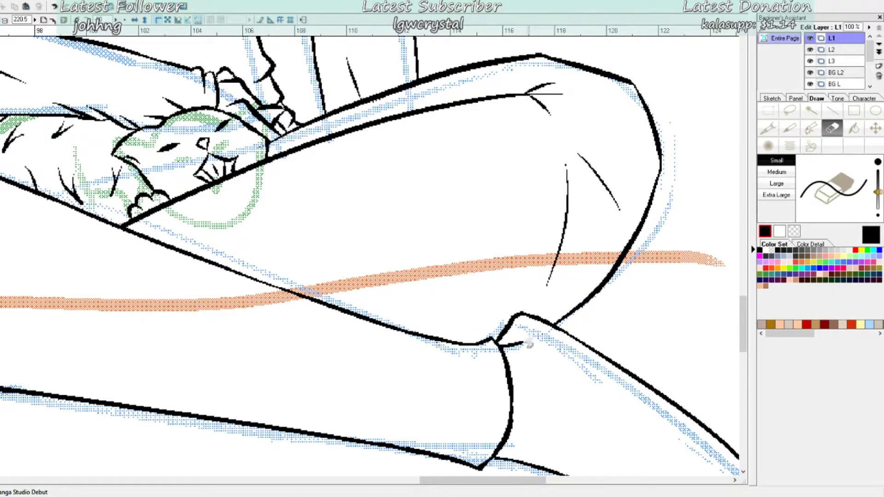
Step: Ink a toe crease and a straighter tip edge on the right-hand foot, erasing the old corner lines
scroll(543, 311, "down", 3)
left_click_drag(517, 482, 543, 482)
left_click(769, 130)
mouse_move(557, 419)
left_mouse_down()
mouse_move(608, 363)
mouse_move(584, 371)
mouse_move(592, 358)
left_mouse_up()
key("ctrl+z")
key("ctrl+z")
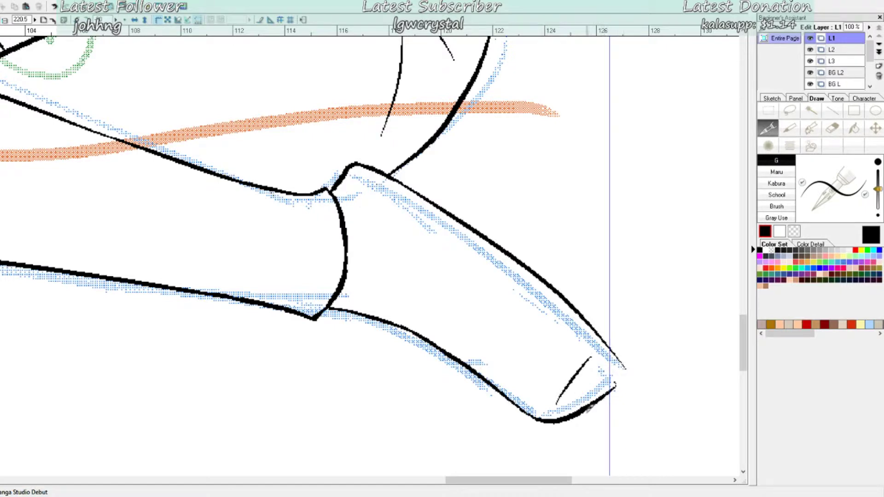
left_click_drag(579, 412, 617, 348)
left_click(832, 132)
left_click_drag(616, 384, 583, 418)
mouse_move(618, 361)
left_mouse_down()
mouse_move(644, 317)
mouse_move(611, 352)
left_mouse_up()
Step: Clean up the junction of the left-hand foot's cuff and the leg's underside on layer L2
left_click(768, 130)
mouse_move(548, 480)
left_mouse_down()
mouse_move(463, 481)
mouse_move(544, 481)
mouse_move(477, 489)
left_mouse_up()
left_click(832, 130)
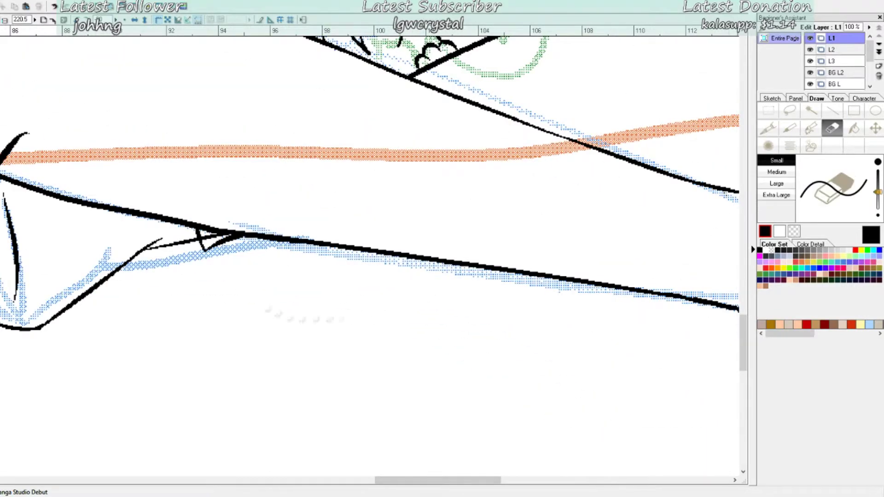
left_click(831, 51)
mouse_move(221, 233)
left_mouse_down()
mouse_move(206, 235)
mouse_move(226, 233)
left_mouse_up()
Step: Ink a longer, wider right-hand foot outline with a toe crease on layer L2
mouse_move(459, 481)
left_mouse_down()
mouse_move(447, 484)
mouse_move(556, 483)
left_mouse_up()
key("p")
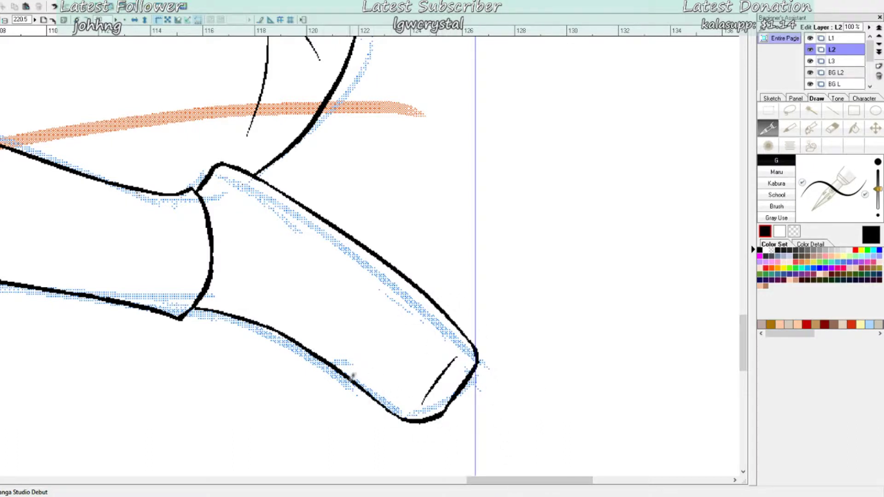
left_click_drag(406, 428, 506, 345)
key("ctrl+z")
left_click_drag(391, 412, 525, 345)
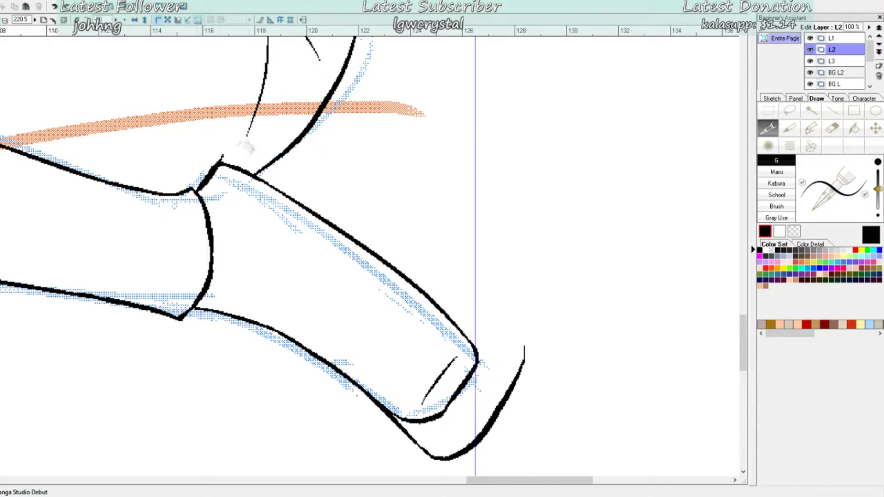
left_click_drag(230, 151, 433, 288)
key("ctrl+z")
mouse_move(221, 147)
left_mouse_down()
mouse_move(414, 254)
mouse_move(456, 285)
mouse_move(544, 387)
left_mouse_up()
left_click_drag(487, 349, 450, 430)
Step: Trim the new foot outline's overshoot at the toe and erase the old smaller foot outline on layer L1
key("e")
left_click_drag(544, 388, 525, 347)
left_click(832, 39)
mouse_move(464, 364)
left_mouse_down()
mouse_move(401, 416)
mouse_move(460, 327)
mouse_move(314, 216)
mouse_move(235, 177)
left_mouse_up()
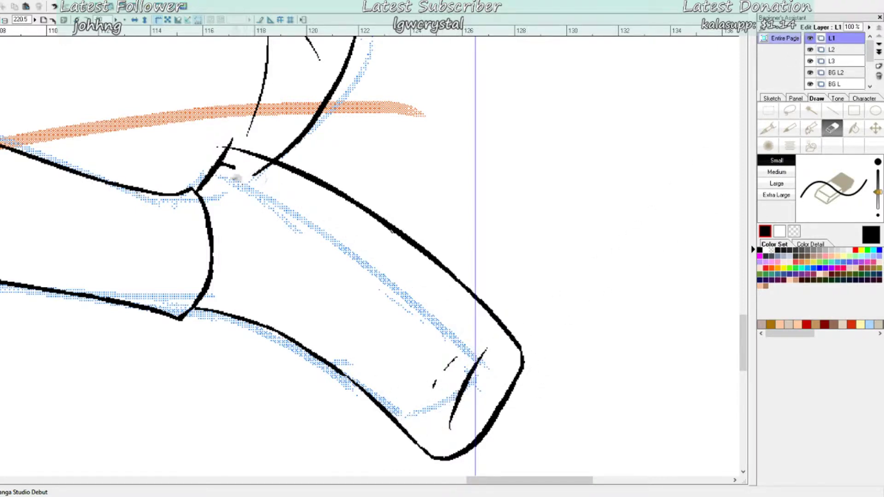
Step: Thicken the right-hand foot's lower contour from the cuff toward the toe on layer L1
key("p")
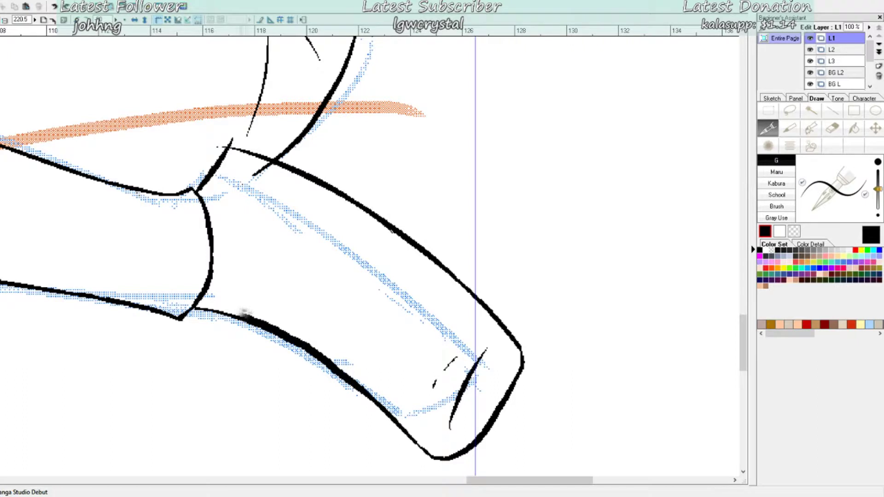
key("ctrl+z")
mouse_move(196, 307)
left_mouse_down()
mouse_move(290, 342)
mouse_move(285, 332)
mouse_move(353, 373)
left_mouse_up()
key("ctrl+z")
key("ctrl+z")
left_click_drag(266, 317, 368, 389)
Step: Erase the old toe-crease remnants, the foot outline's overshoot at the ankle and the thigh line's overlapping end
key("e")
left_click_drag(459, 357, 433, 389)
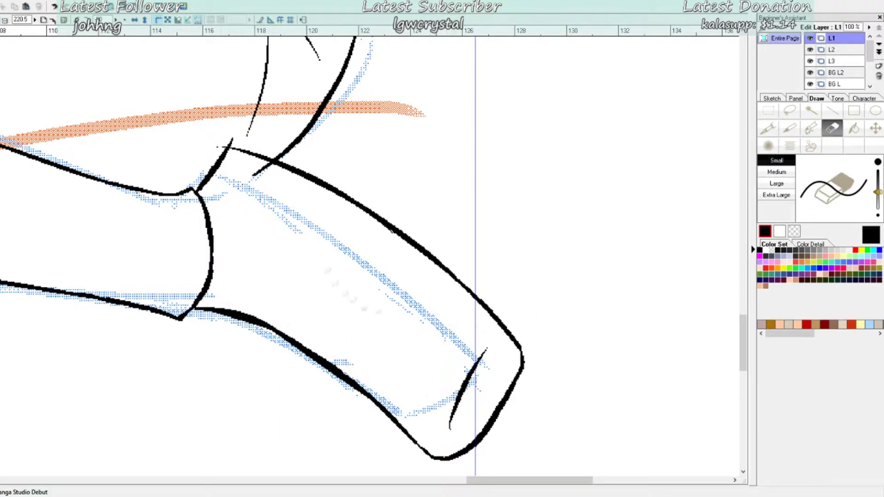
left_click(832, 49)
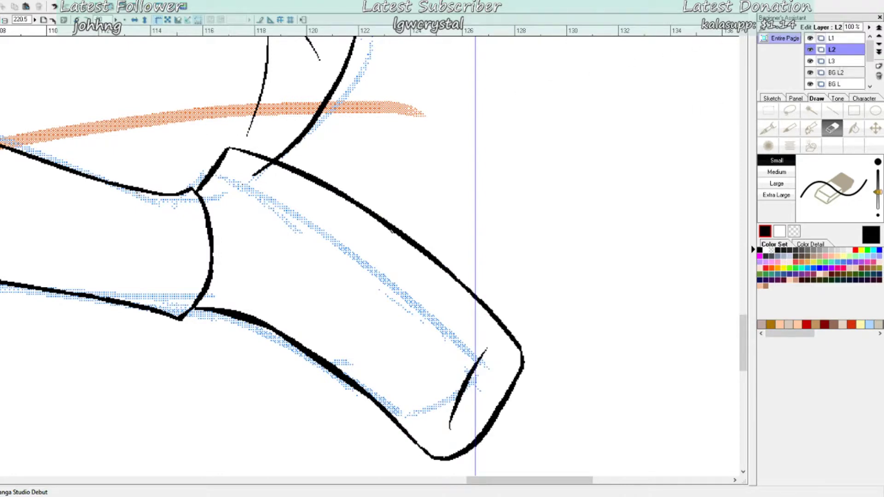
left_click(833, 61)
left_click_drag(254, 175, 272, 167)
Step: Ink the thigh's lower edge down to the cuff on layer L3 and erase the foot and ankle lines above it
scroll(245, 148, "down", 5)
scroll(184, 231, "up", 5)
left_click(774, 125)
left_click_drag(206, 195, 264, 165)
key("ctrl+z")
key("e")
mouse_move(206, 196)
left_mouse_down()
mouse_move(274, 166)
mouse_move(266, 155)
mouse_move(208, 188)
left_mouse_up()
left_click(832, 50)
left_click(826, 37)
left_click(838, 53)
scroll(227, 172, "down", 2)
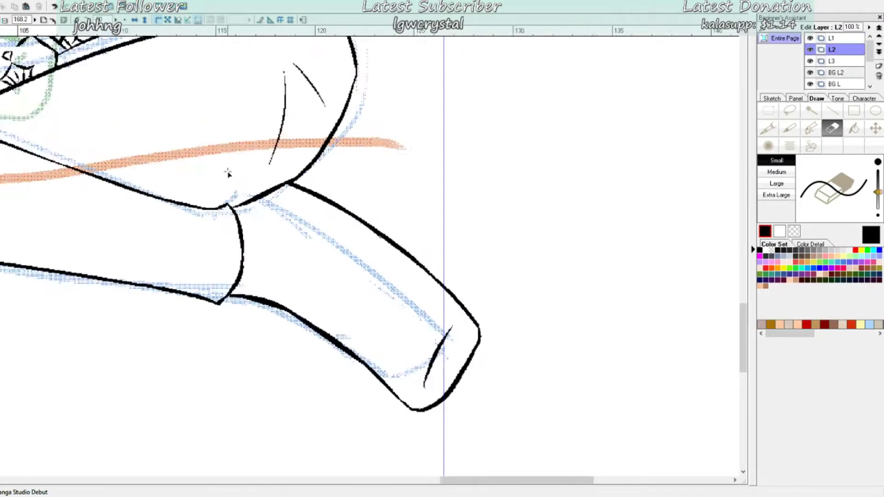
Step: Ink the left jaw line from beside the neck down to the chin on layer L3
scroll(228, 172, "down", 8)
left_click_drag(386, 480, 357, 486)
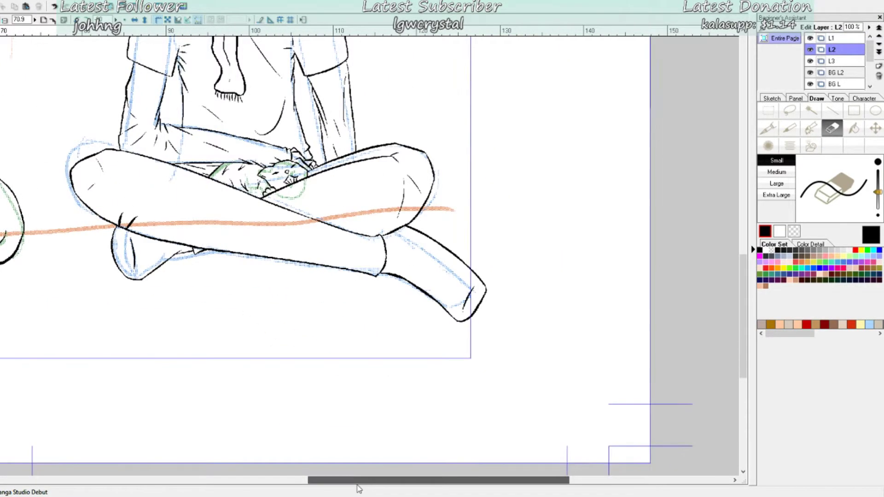
scroll(364, 258, "up", 4)
scroll(321, 262, "up", 6)
left_click_drag(419, 480, 387, 479)
scroll(402, 363, "up", 13)
scroll(403, 347, "down", 3)
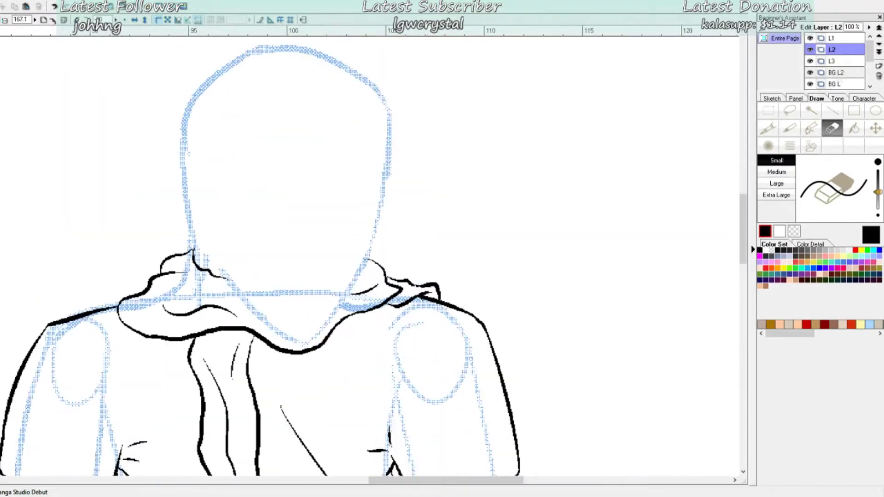
left_click(822, 61)
left_click(768, 128)
mouse_move(211, 248)
left_mouse_down()
mouse_move(293, 339)
mouse_move(322, 352)
mouse_move(374, 236)
left_mouse_up()
key("ctrl+z")
key("ctrl+z")
left_click_drag(298, 347, 392, 228)
key("ctrl+z")
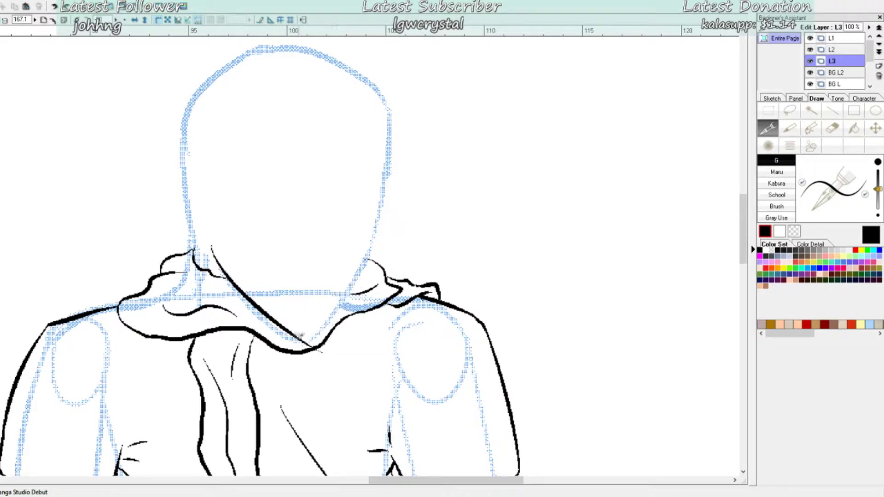
Step: Ink the right jaw line up from the chin and the side of the face above it, erasing the overlap where they meet
left_click_drag(302, 346, 391, 224)
key("ctrl+z")
left_click_drag(388, 105, 380, 253)
key("ctrl+z")
mouse_move(282, 374)
left_mouse_down()
mouse_move(383, 241)
mouse_move(289, 354)
left_mouse_up()
key("ctrl+z")
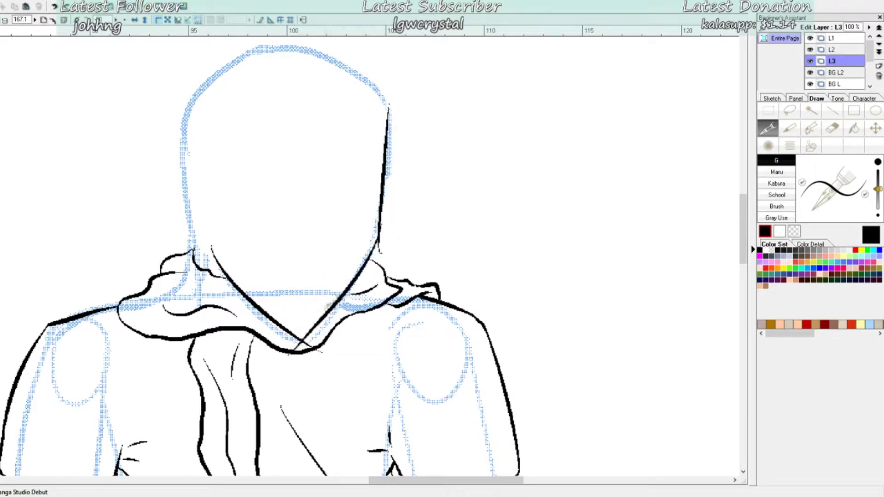
key("e")
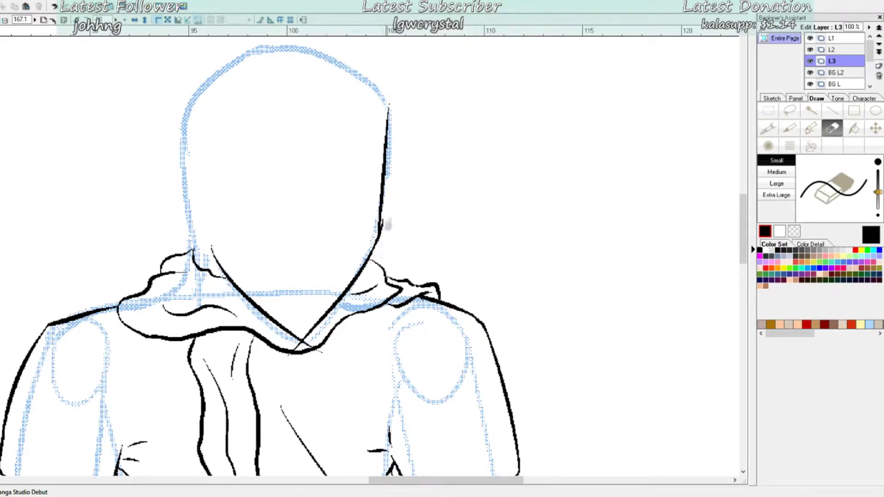
Step: Extend the left jaw line upward with a short stroke and erase the crossing line ends at the chin
left_click(768, 129)
left_click_drag(211, 213, 216, 259)
key("ctrl+z")
left_click(832, 129)
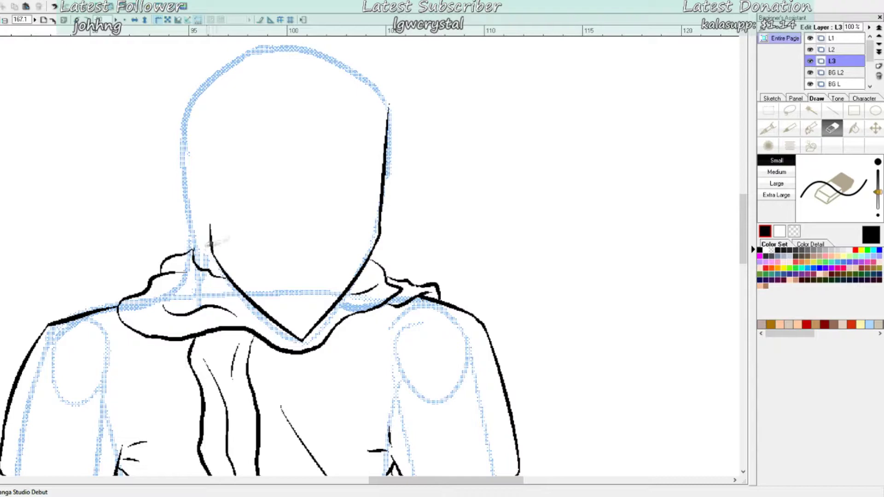
Step: Ink the top of the skull and the back of the head down to the scarf on layer L3
key("p")
scroll(398, 87, "up", 2)
scroll(398, 86, "down", 1)
mouse_move(388, 160)
left_mouse_down()
mouse_move(362, 129)
mouse_move(270, 86)
mouse_move(186, 145)
left_mouse_up()
key("ctrl+z")
key("ctrl+z")
key("ctrl+z")
mouse_move(296, 91)
left_mouse_down()
mouse_move(188, 147)
mouse_move(184, 201)
left_mouse_up()
key("ctrl+z")
mouse_move(200, 131)
left_mouse_down()
mouse_move(176, 229)
mouse_move(200, 283)
left_mouse_up()
key("ctrl+z")
left_click_drag(175, 205, 195, 304)
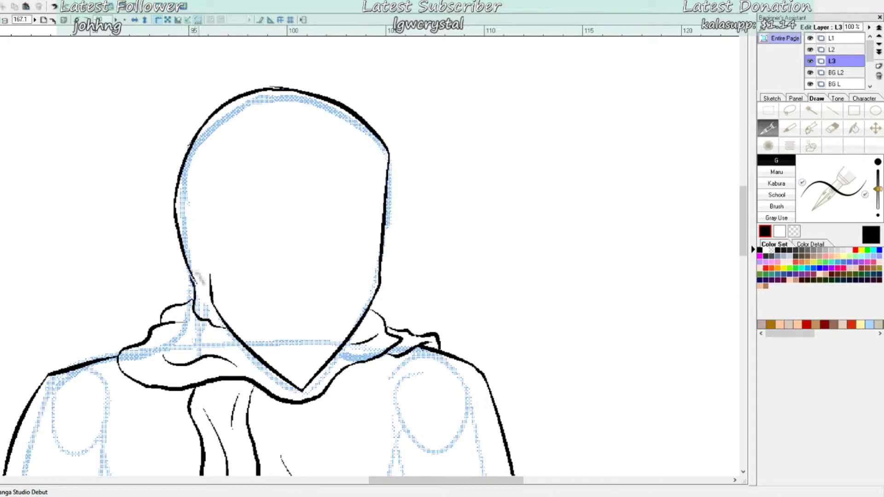
key("ctrl+plus")
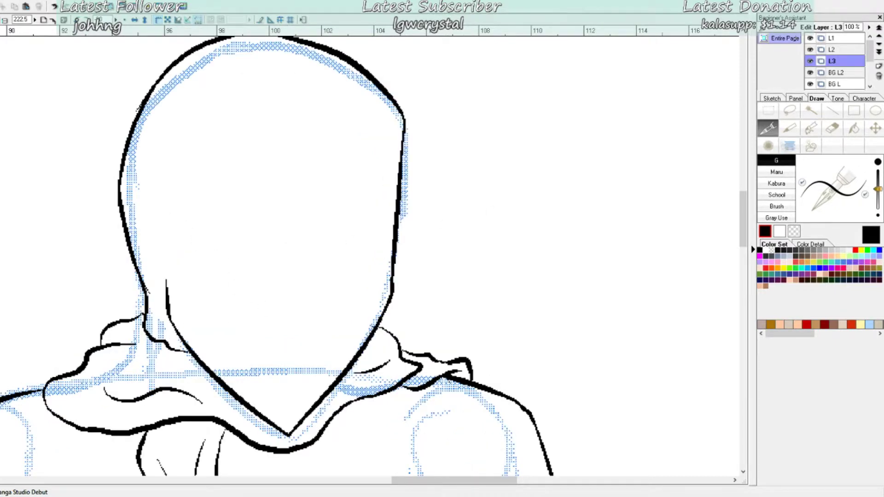
Step: Clean up the stray line ends at the nape and the crown of the head outline
key("e")
scroll(191, 206, "up", 3)
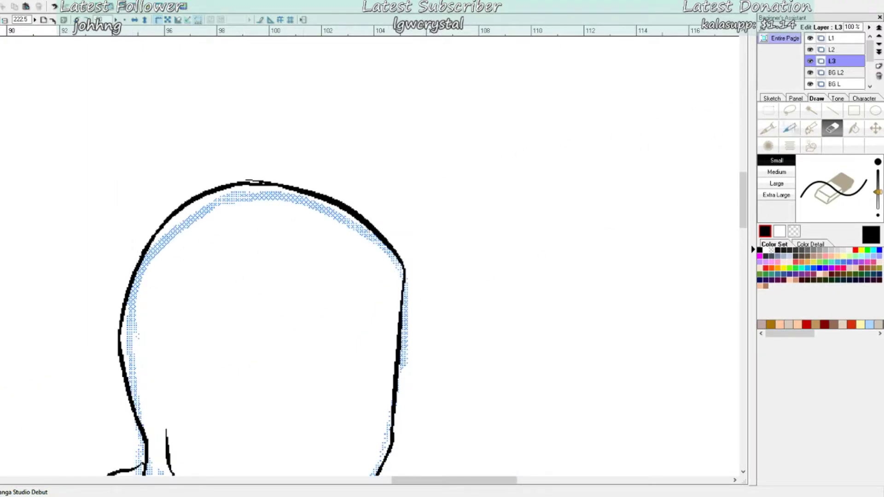
key("p")
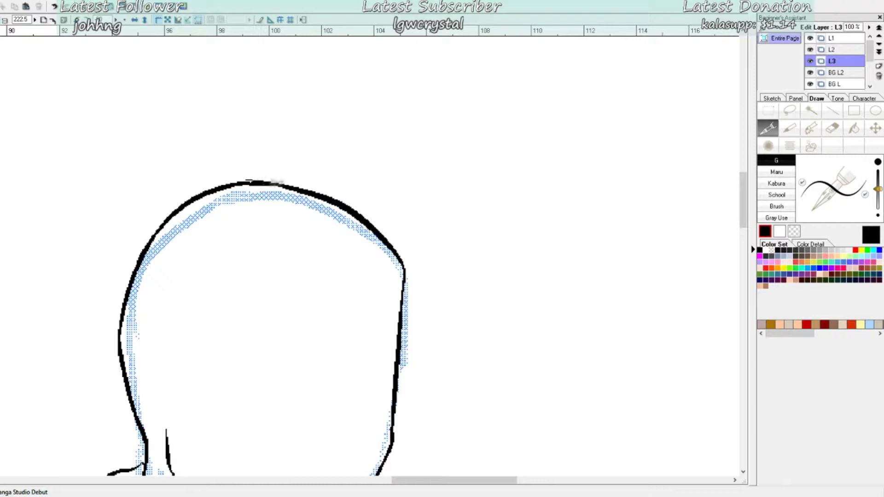
key("e")
scroll(418, 68, "down", 3)
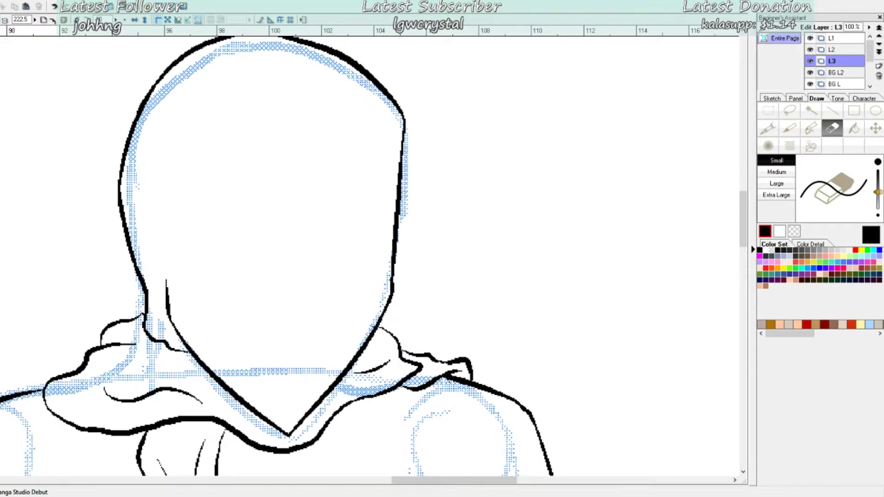
Step: Ink the first long, blunt-tipped hair spike across the left part of the crown on layer L2
key("p")
left_click(833, 51)
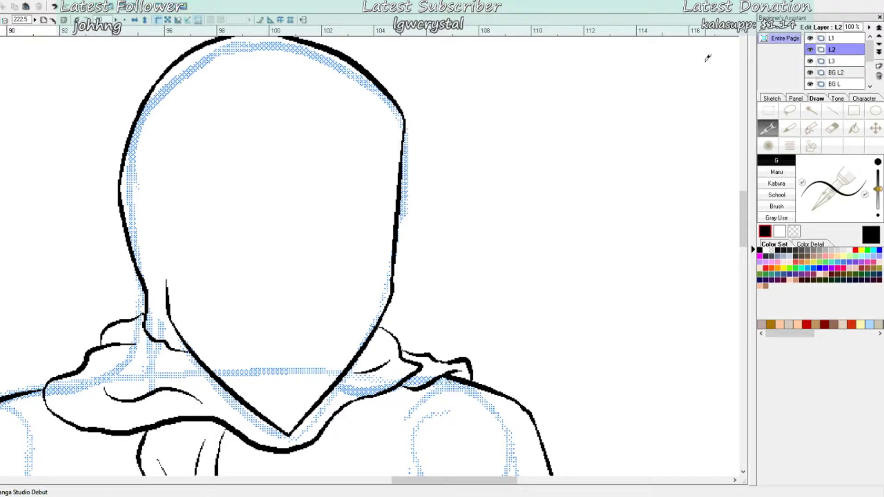
scroll(587, 128, "up", 1)
scroll(327, 152, "up", 2)
scroll(373, 103, "down", 1)
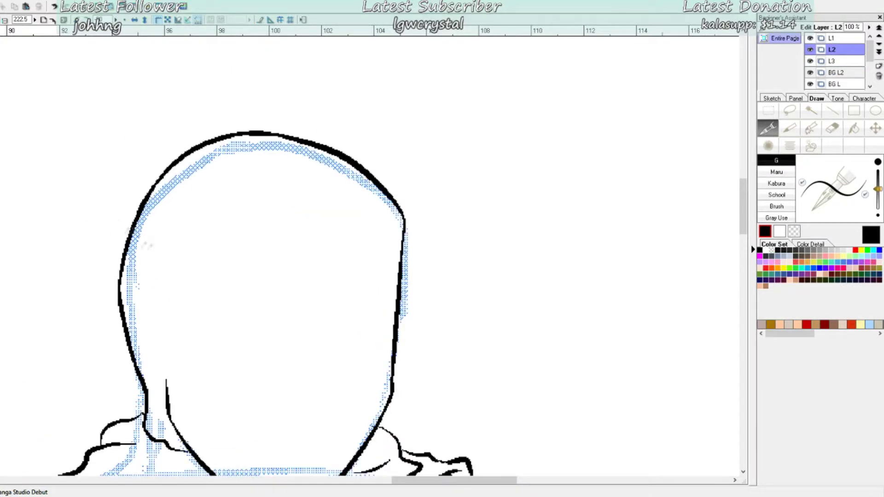
mouse_move(244, 238)
left_mouse_down()
mouse_move(149, 91)
mouse_move(238, 257)
left_mouse_up()
key("ctrl+z")
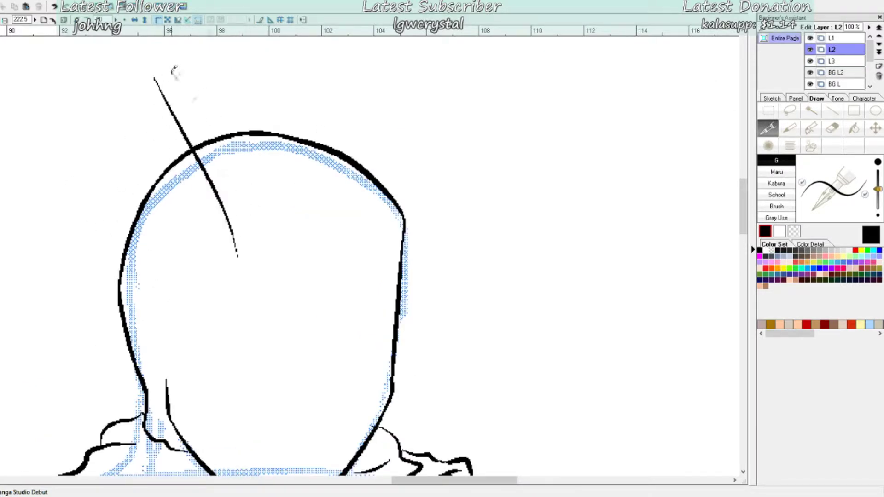
left_click_drag(173, 73, 296, 246)
left_click_drag(156, 79, 179, 74)
key("ctrl+z")
key("ctrl+z")
key("ctrl+z")
mouse_move(132, 102)
left_mouse_down()
mouse_move(218, 262)
mouse_move(265, 247)
left_mouse_up()
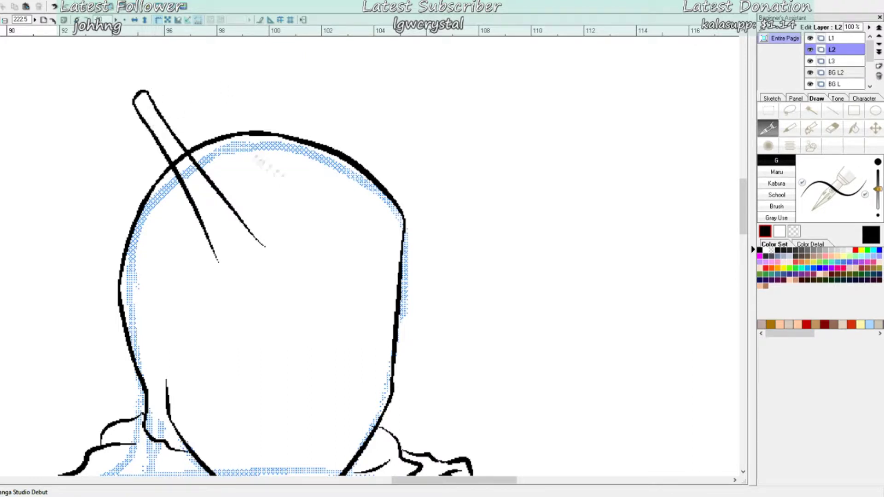
Step: Ink a second, taller round-tipped hair spike at the middle of the crown and tidy its edge
mouse_move(288, 223)
left_mouse_down()
mouse_move(218, 89)
mouse_move(287, 234)
left_mouse_up()
key("ctrl+z")
left_click_drag(242, 77, 333, 231)
mouse_move(226, 95)
left_mouse_down()
mouse_move(227, 63)
mouse_move(265, 119)
left_mouse_up()
key("e")
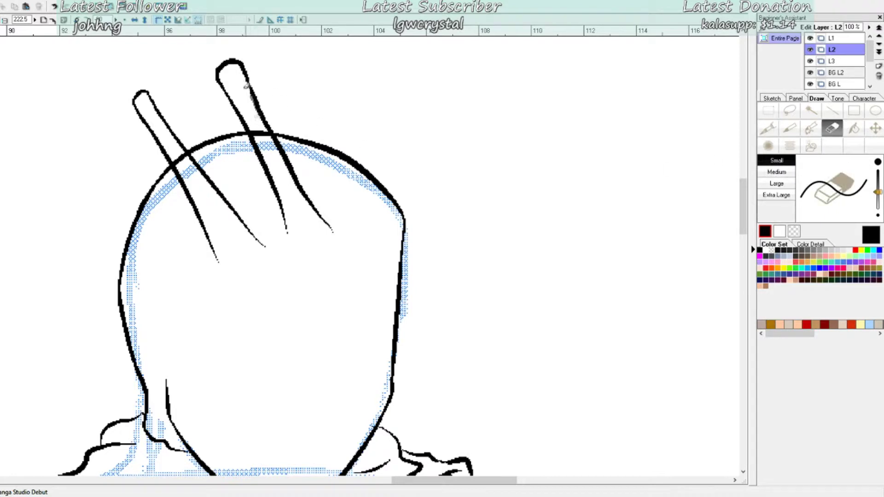
Step: Ink a hair spike on the right part of the crown and another between the first two, tidying its tip
left_click(773, 132)
mouse_move(349, 221)
left_mouse_down()
mouse_move(309, 60)
mouse_move(386, 213)
left_mouse_up()
mouse_move(230, 192)
left_mouse_down()
mouse_move(196, 111)
mouse_move(161, 60)
left_mouse_up()
key("ctrl+z")
key("ctrl+z")
mouse_move(229, 199)
left_mouse_down()
mouse_move(164, 69)
mouse_move(265, 189)
left_mouse_up()
key("e")
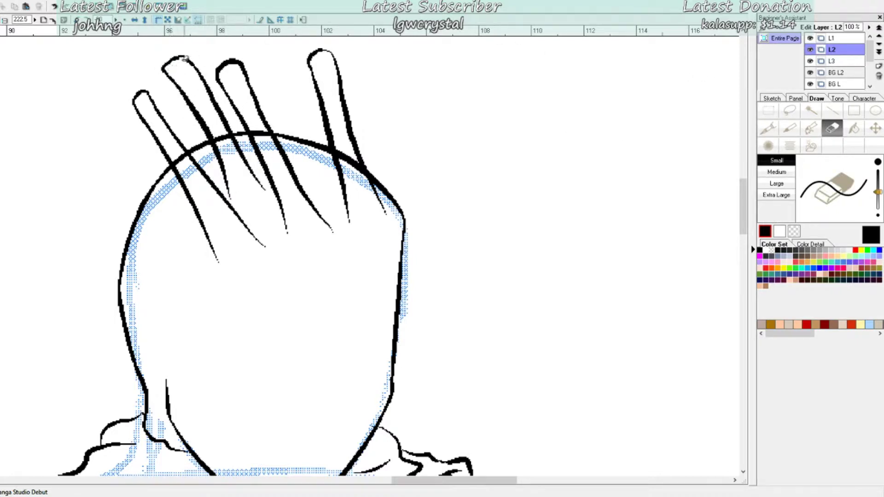
key("p")
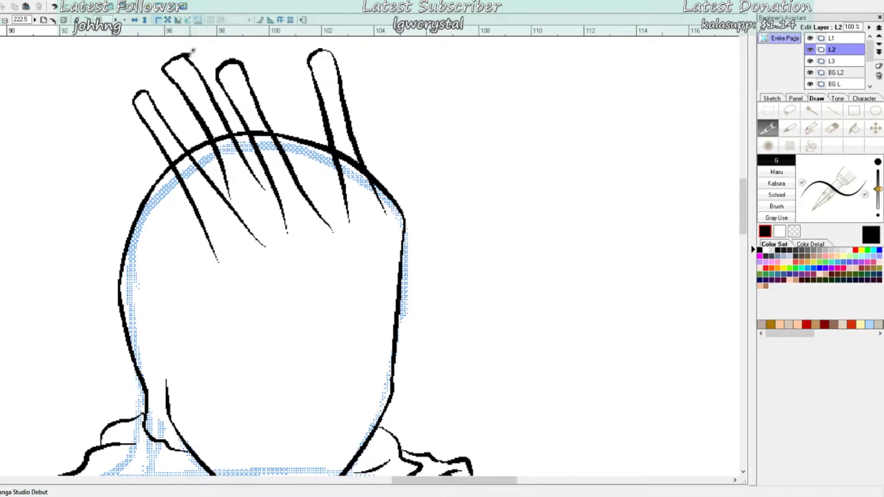
key("e")
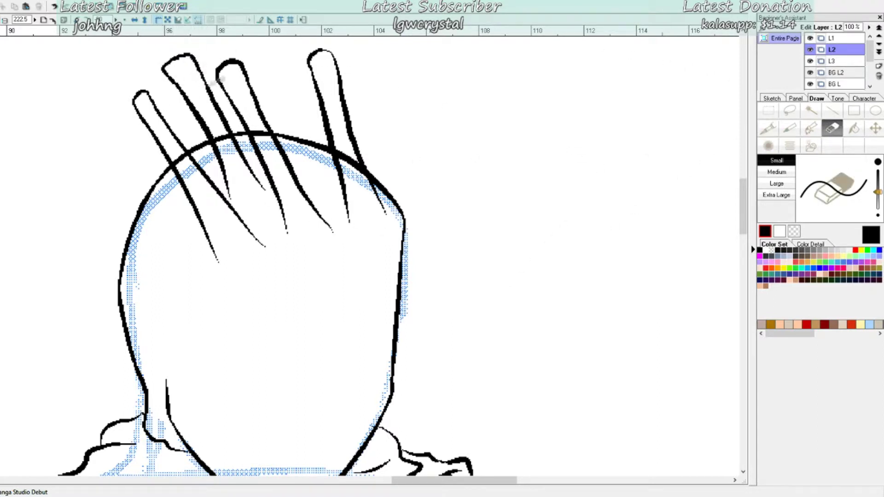
Step: Ink a taller flat-tipped hair spike behind the middle one, toward the right spike
key("p")
left_click_drag(310, 140, 274, 62)
scroll(274, 111, "up", 3)
key("ctrl+z")
mouse_move(272, 184)
left_mouse_down()
mouse_move(322, 312)
mouse_move(237, 187)
mouse_move(279, 284)
left_mouse_up()
key("ctrl+z")
left_click_drag(238, 188, 265, 262)
key("ctrl+z")
left_click_drag(238, 188, 267, 273)
Step: Erase the tall rear spike's line end inside the head and tidy its tip
key("e")
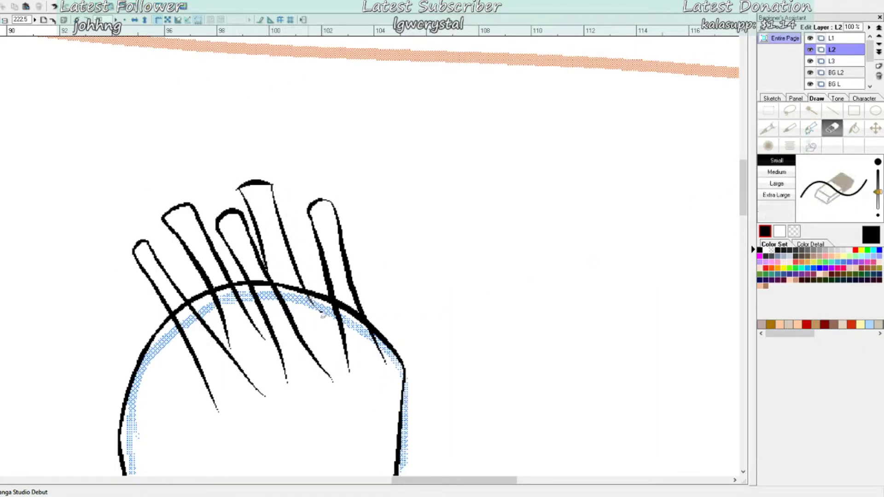
mouse_move(234, 183)
left_mouse_down()
mouse_move(292, 286)
mouse_move(282, 205)
mouse_move(279, 228)
left_mouse_up()
left_click(768, 129)
left_click(831, 128)
key("p")
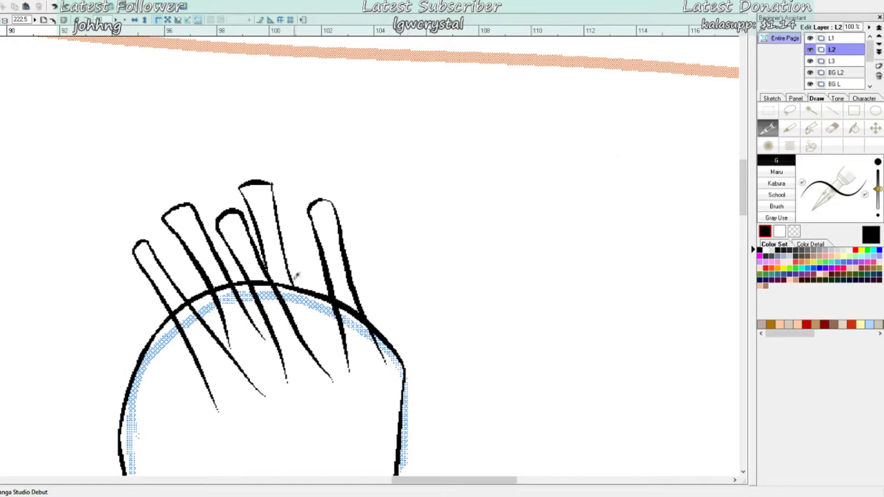
Step: Ink another hair spike at the far left of the crown and clean up its tip and overlapping lines
left_click_drag(81, 242, 144, 352)
mouse_move(96, 225)
left_mouse_down()
mouse_move(177, 340)
mouse_move(153, 387)
left_mouse_up()
left_click(832, 130)
left_click(768, 128)
left_click_drag(162, 325, 190, 362)
left_click(832, 131)
left_click_drag(171, 325, 180, 340)
left_click(769, 130)
mouse_move(89, 261)
left_mouse_down()
mouse_move(116, 234)
mouse_move(92, 228)
mouse_move(87, 257)
left_mouse_up()
key("e")
scroll(245, 156, "down", 3)
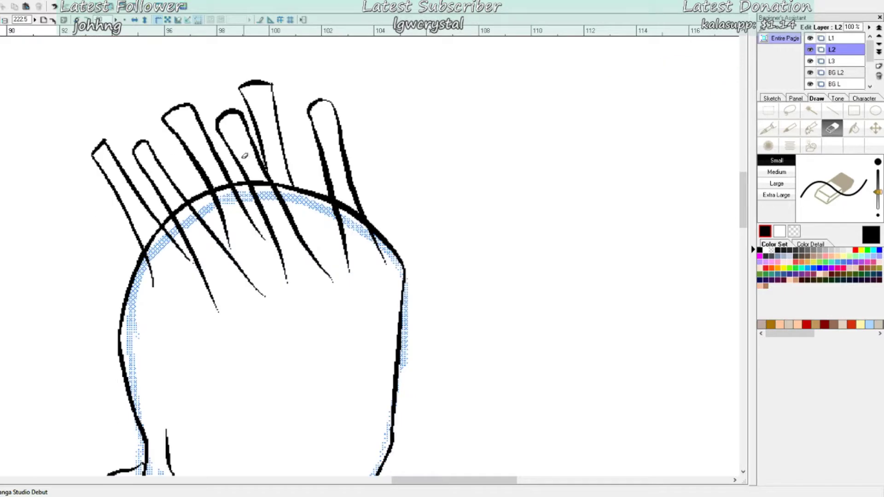
Step: Thicken the tips of the leftmost and rightmost hair spikes
key("p")
key("ctrl+z")
mouse_move(96, 166)
left_mouse_down()
mouse_move(106, 142)
mouse_move(149, 143)
left_mouse_up()
key("ctrl+z")
key("ctrl+z")
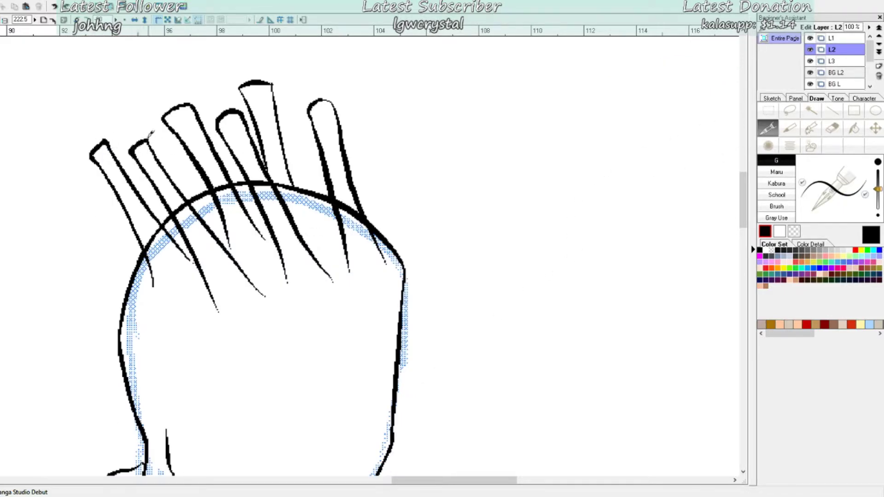
left_click_drag(319, 100, 336, 123)
Step: Erase the head outline where it crosses the hair spikes on layer L3
left_click(831, 61)
left_click(832, 128)
left_click_drag(337, 203, 361, 219)
left_click_drag(184, 203, 175, 213)
left_click_drag(148, 248, 161, 232)
scroll(188, 210, "down", 1)
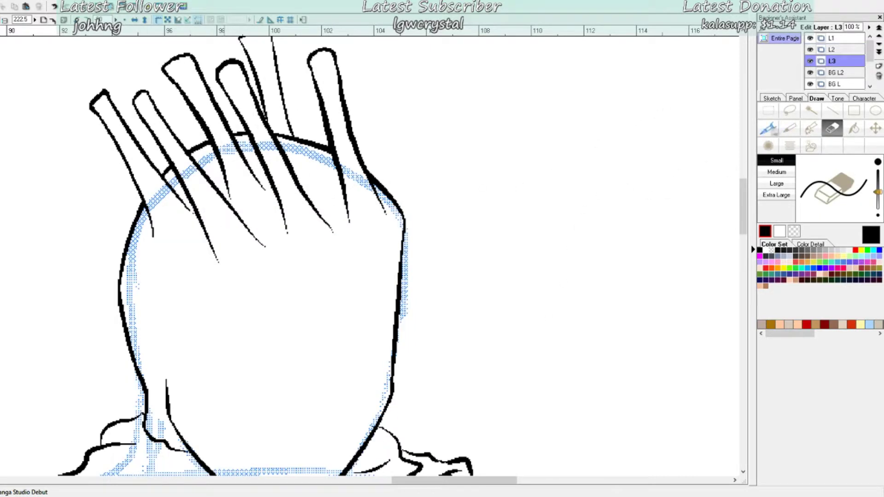
Step: Ink the ear's outer contour and its inner folds on the left side of the head on layer L3
key("p")
mouse_move(159, 275)
left_mouse_down()
mouse_move(160, 326)
mouse_move(173, 351)
left_mouse_up()
mouse_move(145, 278)
left_mouse_down()
mouse_move(162, 275)
mouse_move(176, 288)
left_mouse_up()
mouse_move(176, 335)
left_mouse_down()
mouse_move(168, 304)
mouse_move(158, 307)
left_mouse_up()
left_click_drag(153, 296, 168, 302)
scroll(284, 225, "down", 4)
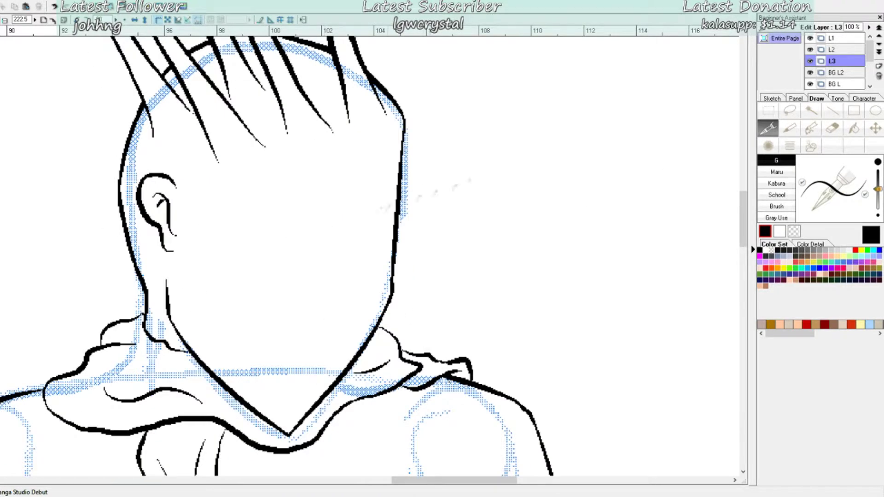
Step: Ink two tall oval eyes, a small angular nose and a short curved mouth on the face
left_click_drag(367, 189, 368, 191)
left_click_drag(272, 200, 269, 203)
left_click_drag(317, 264, 316, 296)
left_click_drag(275, 343, 305, 343)
left_click_drag(357, 208, 375, 208)
mouse_move(257, 222)
left_mouse_down()
mouse_move(276, 200)
mouse_move(268, 199)
mouse_move(279, 201)
mouse_move(272, 195)
mouse_move(267, 245)
left_mouse_up()
key("e")
key("p")
left_click_drag(371, 221, 363, 239)
left_click_drag(371, 198, 359, 216)
left_click_drag(272, 203, 261, 218)
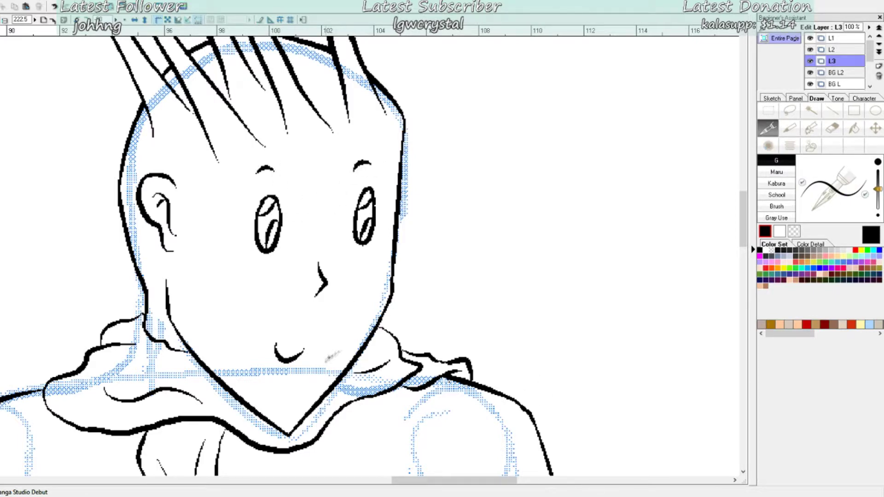
key("ctrl+z")
key("ctrl+z")
key("ctrl+z")
key("ctrl+z")
Step: Ink a curved eyebrow above each eye and fill both eyes solid black with the 3.0mm marker
left_click_drag(248, 176, 278, 167)
left_click_drag(351, 165, 377, 157)
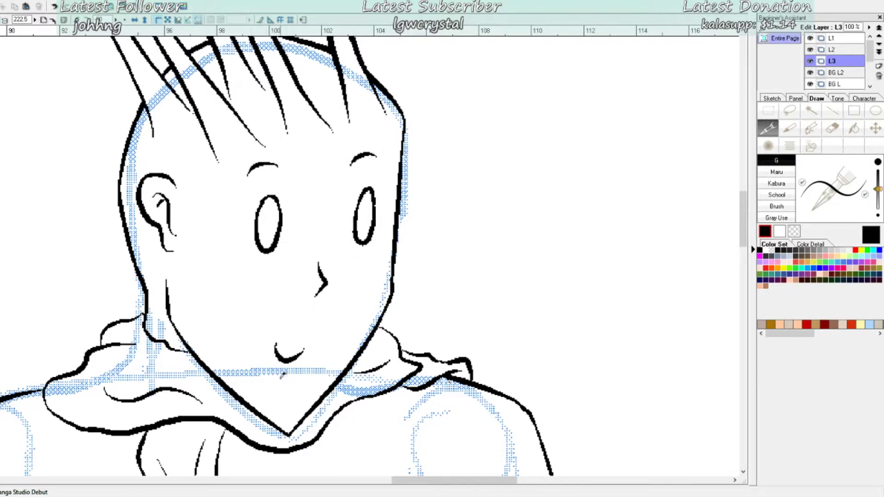
left_click(789, 129)
left_click(364, 229)
key("ctrl+z")
left_click_drag(878, 189, 878, 193)
mouse_move(368, 217)
left_mouse_down()
mouse_move(362, 237)
mouse_move(371, 203)
left_mouse_up()
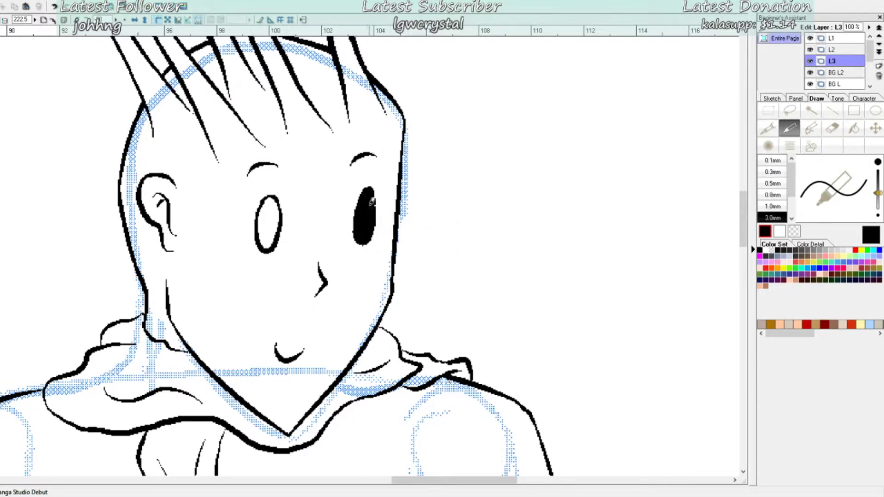
mouse_move(265, 249)
left_mouse_down()
mouse_move(266, 208)
mouse_move(272, 230)
mouse_move(275, 210)
left_mouse_up()
left_click_drag(368, 191, 362, 210)
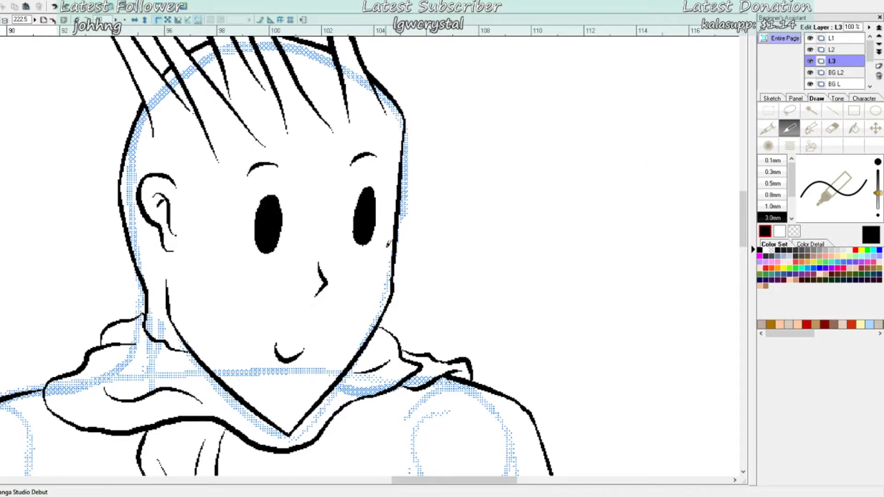
Step: Rework the small mouth into a wider, cat-like double curve
scroll(315, 171, "down", 3)
scroll(346, 159, "up", 4)
key("e")
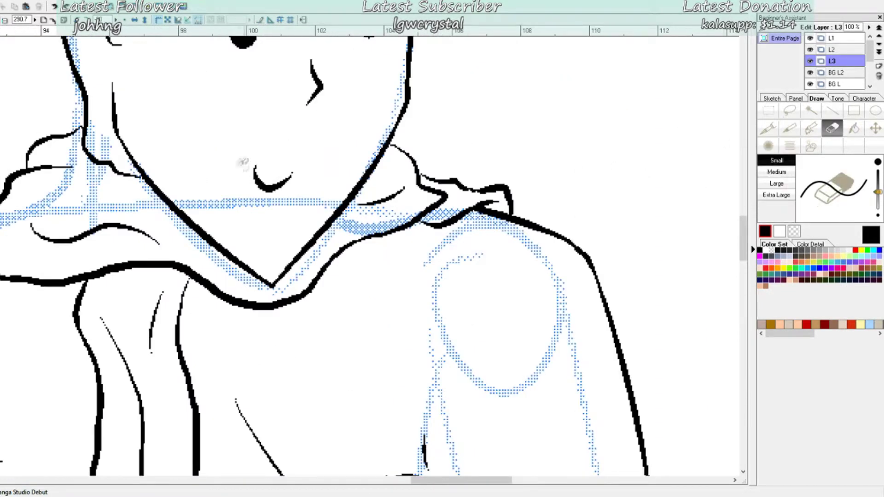
left_click_drag(254, 169, 291, 177)
key("p")
mouse_move(228, 139)
left_mouse_down()
mouse_move(313, 175)
mouse_move(273, 172)
mouse_move(310, 157)
left_mouse_up()
key("ctrl+z")
scroll(326, 167, "down", 4)
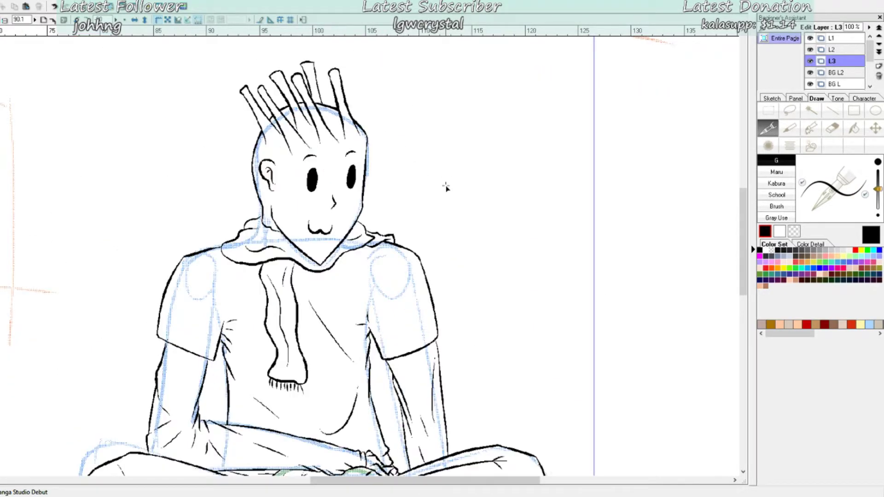
scroll(448, 181, "up", 3)
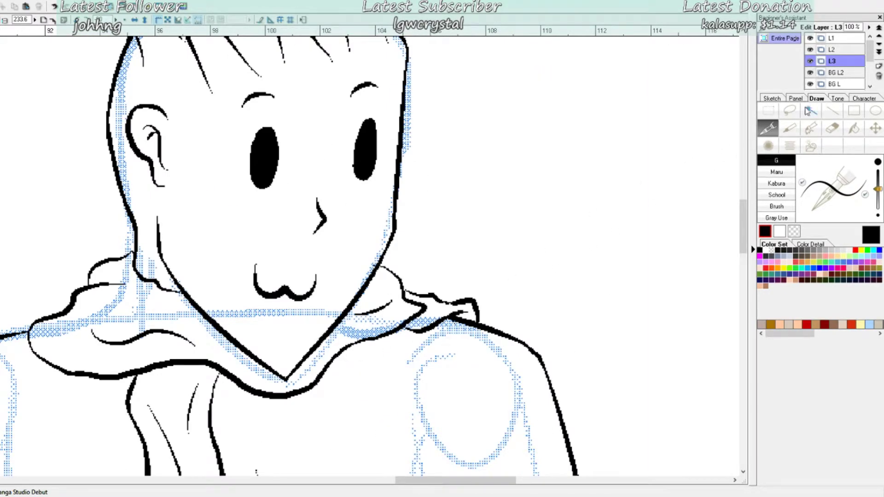
Step: Redraw the right jaw line's lower part at a shallower angle to the chin and erase the old line and overshoot
mouse_move(329, 332)
left_mouse_down()
mouse_move(277, 377)
mouse_move(317, 346)
mouse_move(362, 345)
mouse_move(308, 361)
left_mouse_up()
left_click(810, 71)
left_click(810, 71)
left_click(832, 128)
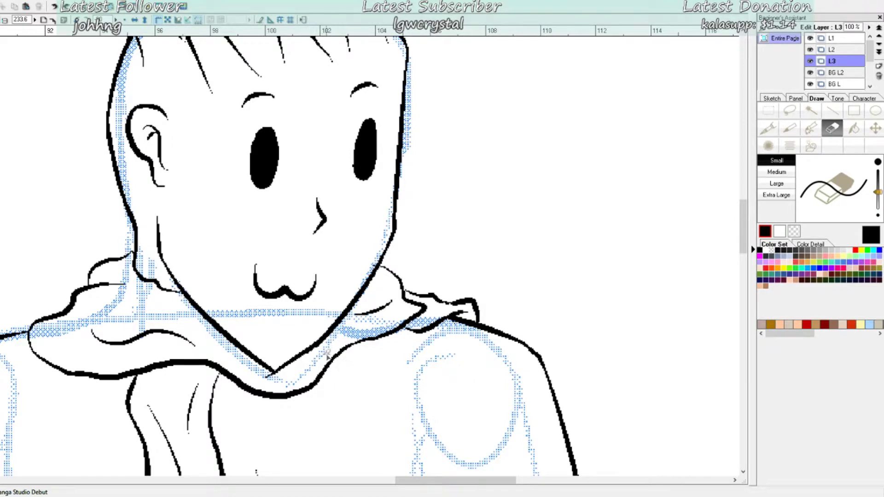
scroll(277, 374, "up", 2)
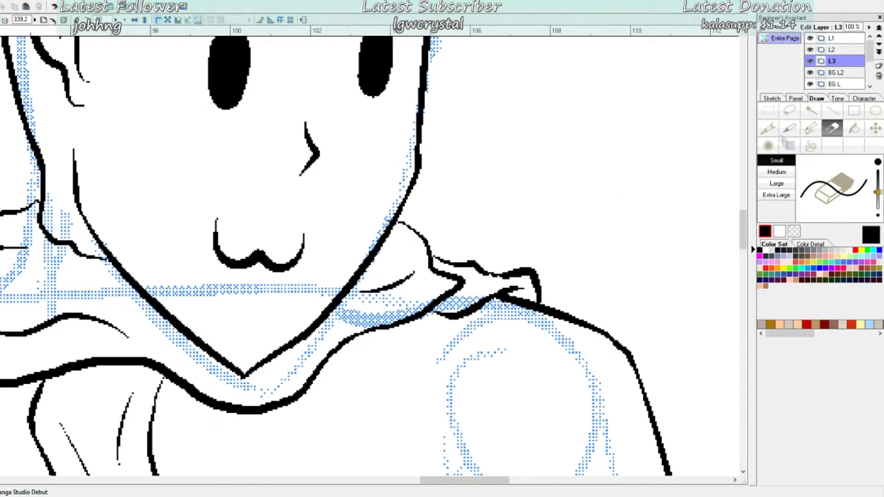
Step: Reshape the right jaw line with a fuller cheek that curves inward to the chin, removing the previous line
key("p")
left_click_drag(367, 264, 271, 350)
key("ctrl+z")
mouse_move(383, 234)
left_mouse_down()
mouse_move(233, 380)
mouse_move(341, 306)
left_mouse_up()
key("e")
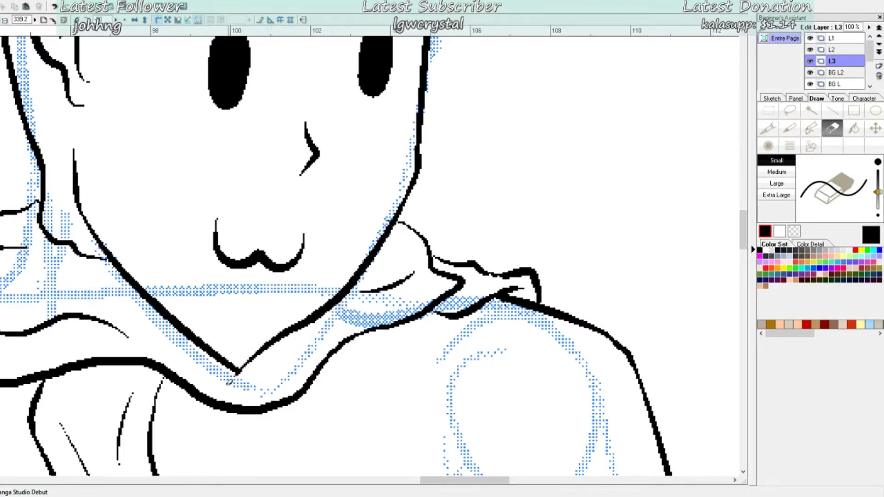
key("p")
mouse_move(239, 371)
left_mouse_down()
mouse_move(266, 351)
mouse_move(278, 366)
mouse_move(248, 354)
mouse_move(263, 345)
mouse_move(250, 358)
mouse_move(236, 342)
mouse_move(300, 304)
mouse_move(319, 304)
mouse_move(271, 356)
mouse_move(242, 370)
left_mouse_up()
key("ctrl+z")
key("ctrl+z")
key("ctrl+z")
scroll(451, 261, "down", 5)
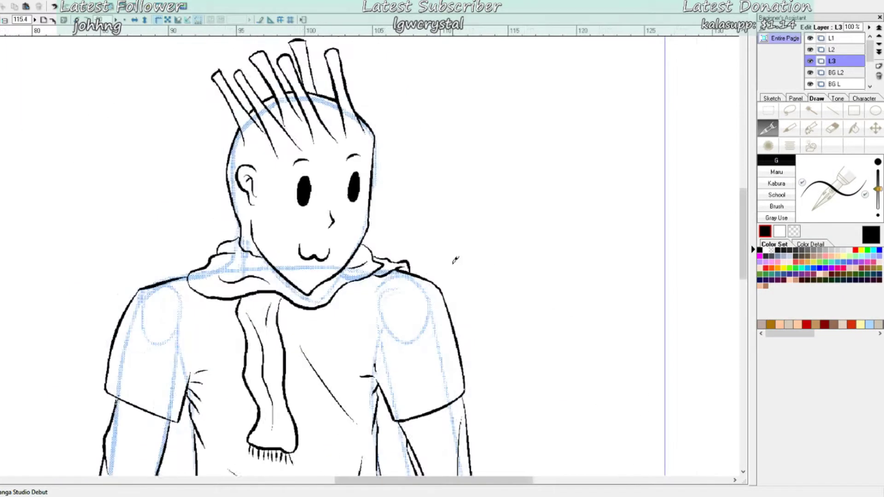
scroll(454, 263, "up", 4)
key("ctrl+z")
key("ctrl+z")
scroll(454, 262, "up", 2)
scroll(454, 263, "down", 3)
scroll(454, 263, "up", 1)
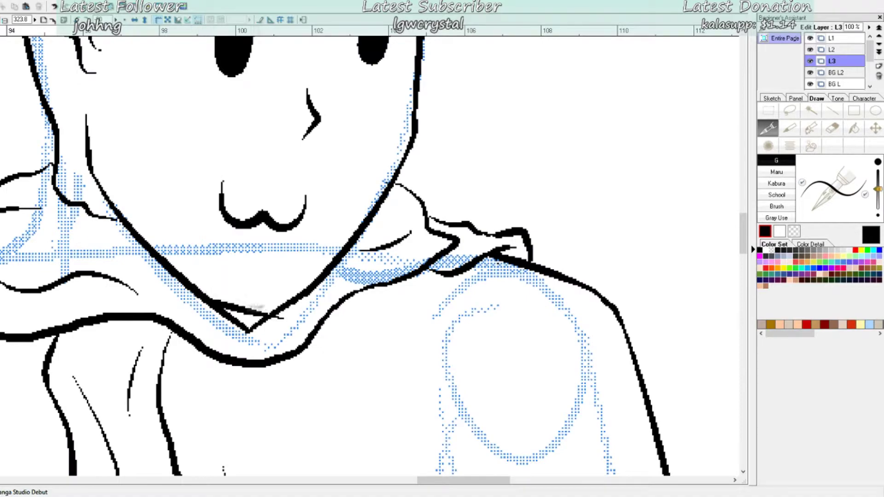
scroll(431, 249, "down", 4)
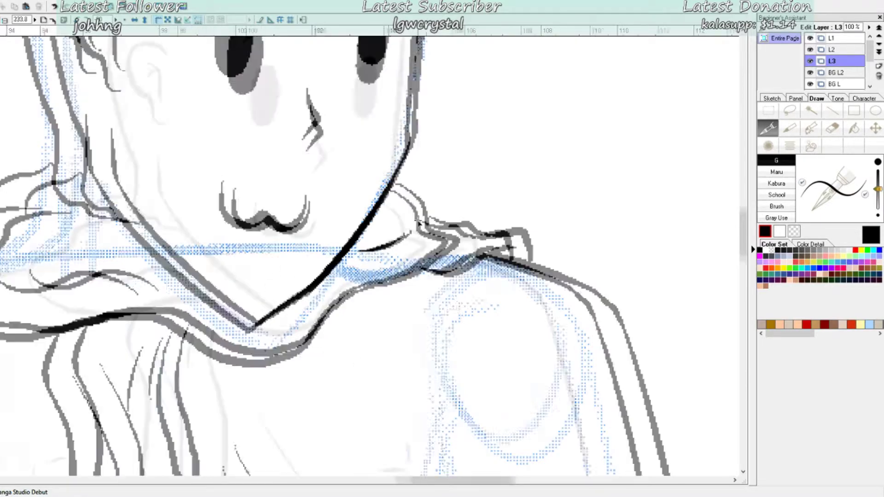
Step: Redraw the right jaw line straighter from the cheek to the chin tip and erase the former curved line
scroll(322, 257, "up", 3)
left_click_drag(382, 205, 255, 322)
key("e")
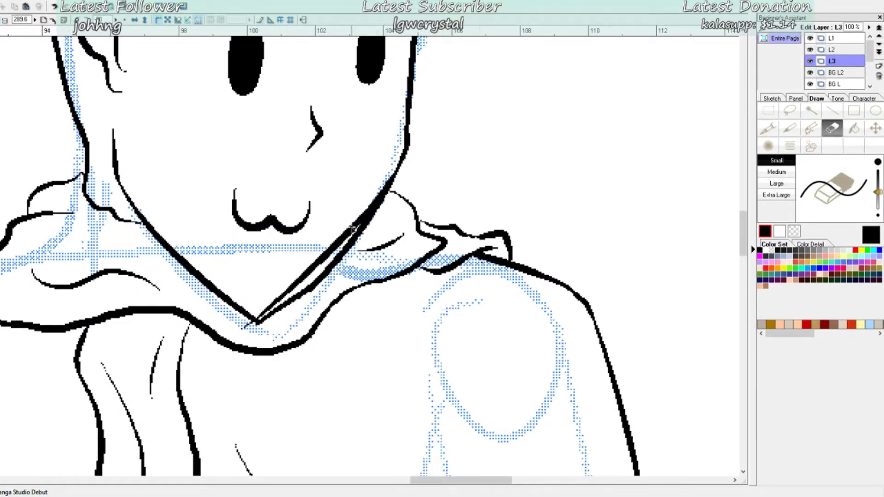
scroll(280, 313, "down", 3)
scroll(271, 341, "up", 4)
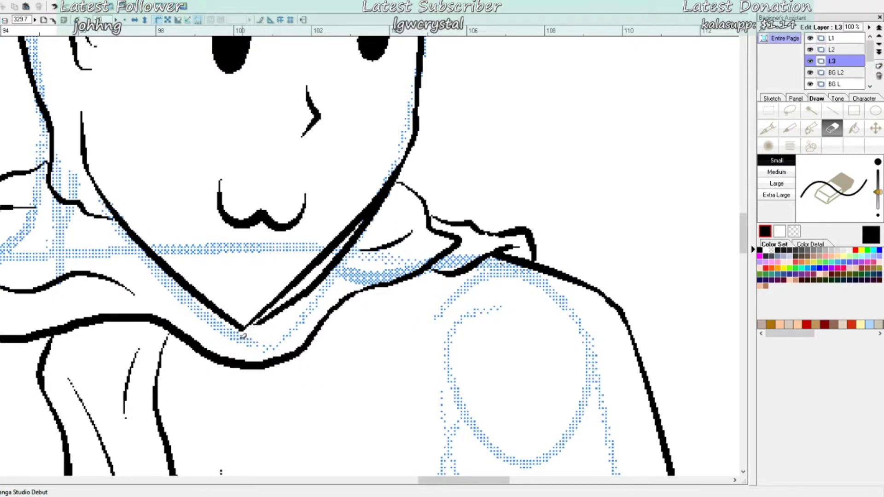
mouse_move(244, 336)
left_mouse_down()
mouse_move(338, 260)
mouse_move(396, 188)
mouse_move(406, 183)
mouse_move(428, 213)
left_mouse_up()
Step: Thicken the scarf fold beside the right jaw and touch up the left fold on layer L2, and make layer L1 active
left_click(834, 50)
left_click(768, 128)
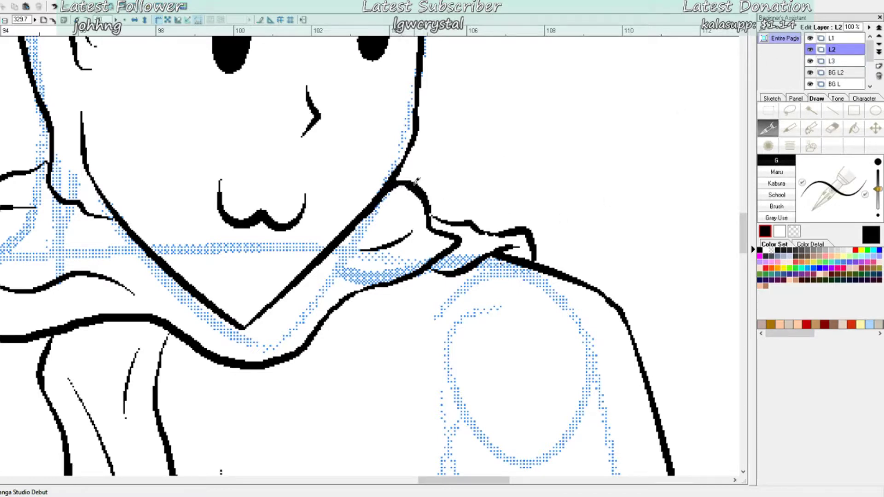
mouse_move(30, 172)
left_mouse_down()
mouse_move(49, 162)
mouse_move(39, 192)
left_mouse_up()
left_click_drag(52, 215, 101, 231)
key("ctrl+z")
left_click_drag(13, 208, 57, 205)
key("ctrl+z")
scroll(163, 264, "down", 10)
scroll(212, 243, "up", 2)
scroll(221, 241, "down", 8)
scroll(247, 235, "up", 7)
scroll(255, 230, "up", 5)
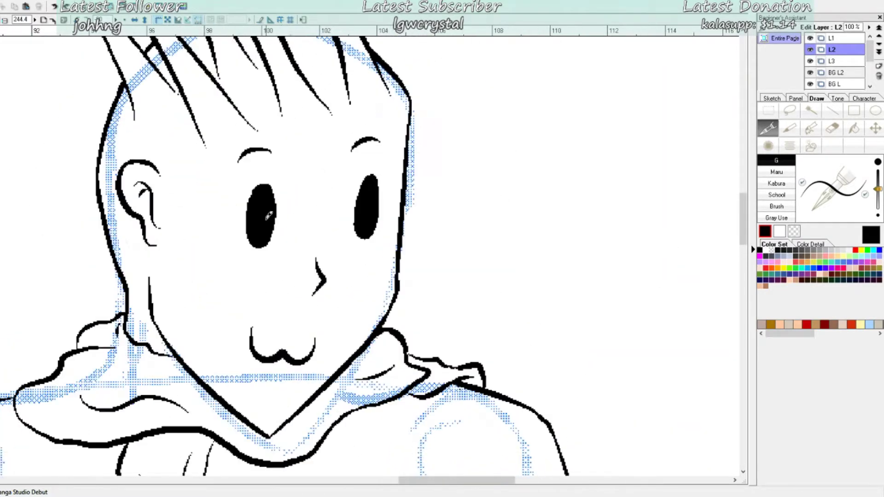
left_click(811, 39)
left_click(810, 39)
left_click(836, 39)
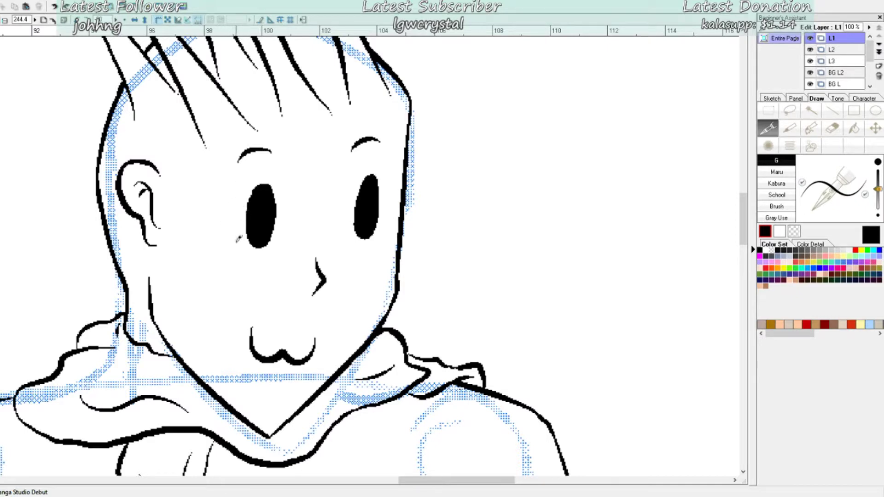
mouse_move(226, 160)
left_mouse_down()
mouse_move(254, 367)
mouse_move(254, 134)
mouse_move(288, 329)
left_mouse_up()
key("ctrl+z")
left_click_drag(253, 133, 283, 366)
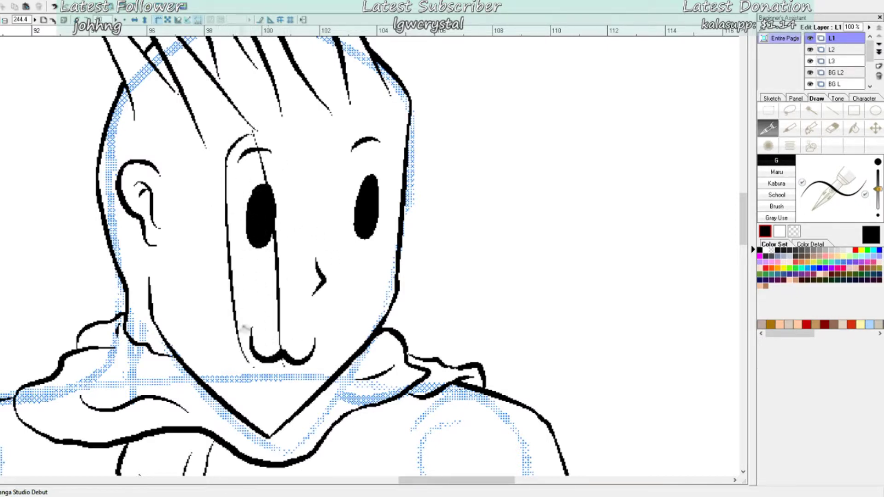
key("ctrl+z")
key("ctrl+z")
key("ctrl+z")
left_click_drag(221, 156, 226, 352)
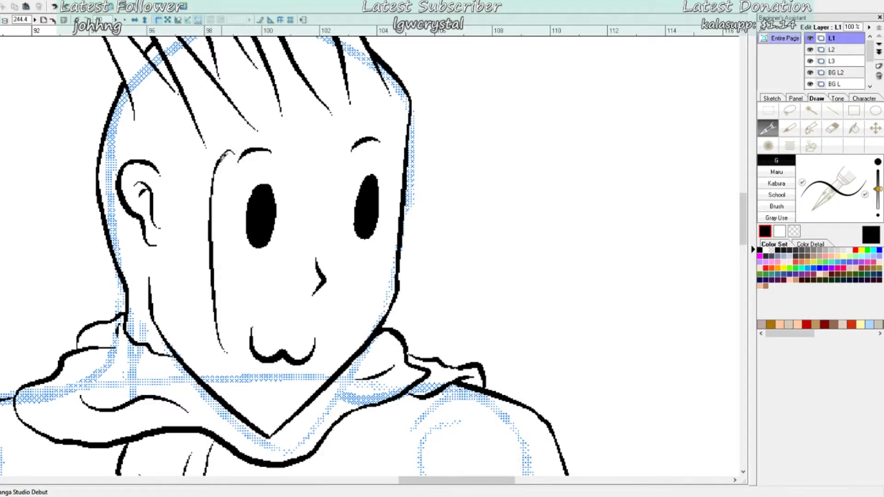
left_click_drag(224, 157, 250, 191)
left_click_drag(249, 174, 252, 396)
key("ctrl+z")
mouse_move(222, 333)
left_mouse_down()
mouse_move(253, 388)
mouse_move(250, 378)
left_mouse_up()
key("ctrl+z")
key("ctrl+z")
key("ctrl+z")
key("ctrl+z")
key("ctrl+z")
Step: Ink a long rounded strip around the left eye down past the mouth on layer L1 and erase the surplus lines
mouse_move(235, 264)
left_mouse_down()
mouse_move(258, 170)
mouse_move(277, 160)
mouse_move(290, 190)
mouse_move(286, 289)
left_mouse_up()
key("ctrl+z")
left_click_drag(286, 178, 268, 425)
left_click_drag(235, 245, 262, 399)
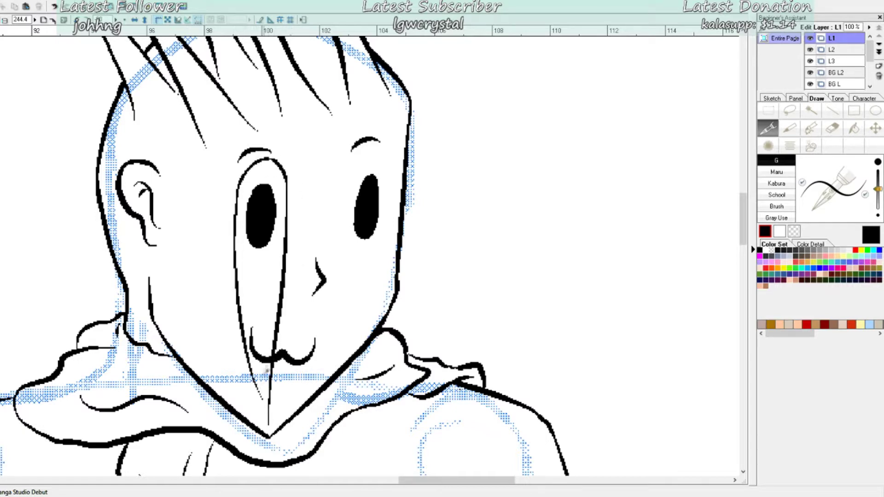
left_click_drag(238, 296, 268, 400)
key("ctrl+z")
key("ctrl+z")
mouse_move(233, 240)
left_mouse_down()
mouse_move(236, 327)
mouse_move(272, 400)
left_mouse_up()
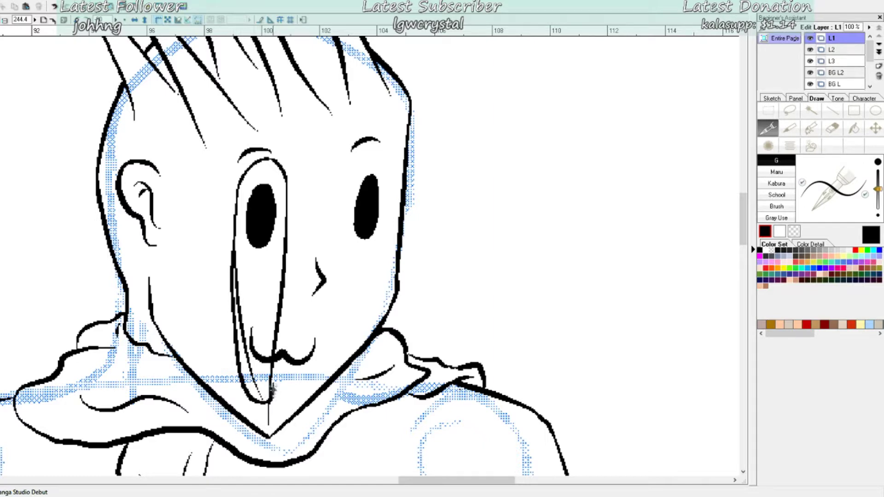
key("e")
left_click_drag(248, 358, 241, 249)
left_click_drag(251, 352, 274, 402)
key("p")
mouse_move(300, 159)
left_mouse_down()
mouse_move(327, 159)
mouse_move(359, 336)
left_mouse_up()
left_click_drag(304, 167, 333, 322)
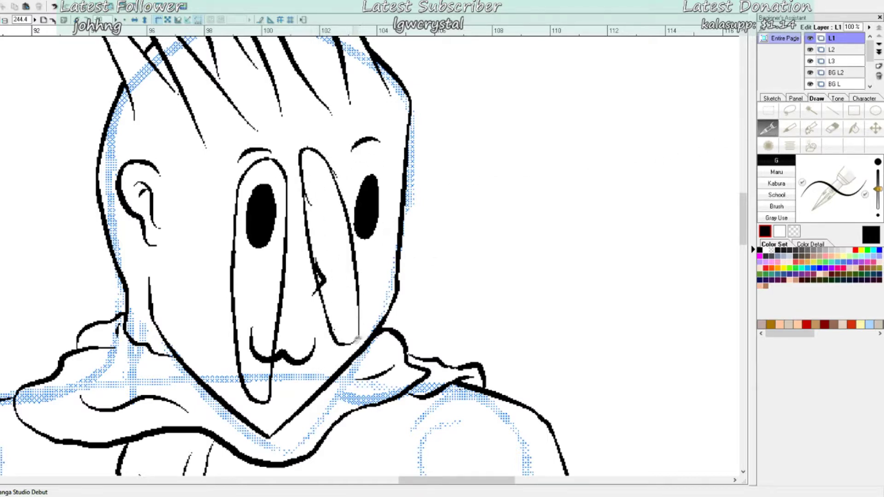
key("ctrl+z")
key("ctrl+z")
mouse_move(300, 172)
left_mouse_down()
mouse_move(322, 349)
mouse_move(338, 358)
mouse_move(346, 340)
mouse_move(329, 207)
left_mouse_up()
key("ctrl+z")
key("ctrl+z")
key("ctrl+z")
key("ctrl+z")
Step: Ink a narrow rounded strip over the nose, erase its stray ends, and add a partial strip between the right eye and face edge
left_click_drag(342, 339, 328, 227)
key("ctrl+z")
left_click_drag(331, 174, 343, 341)
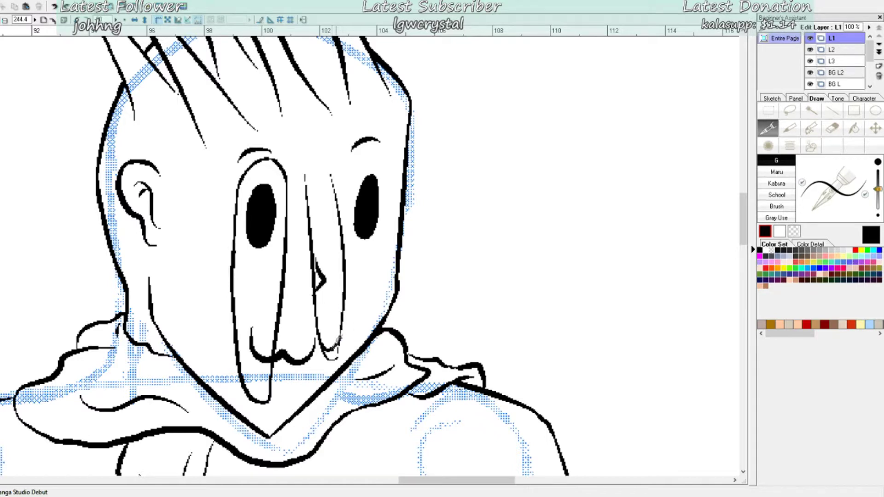
key("ctrl+z")
mouse_move(308, 201)
left_mouse_down()
mouse_move(308, 160)
mouse_move(328, 151)
mouse_move(341, 198)
left_mouse_up()
key("ctrl+z")
left_click_drag(325, 150, 341, 221)
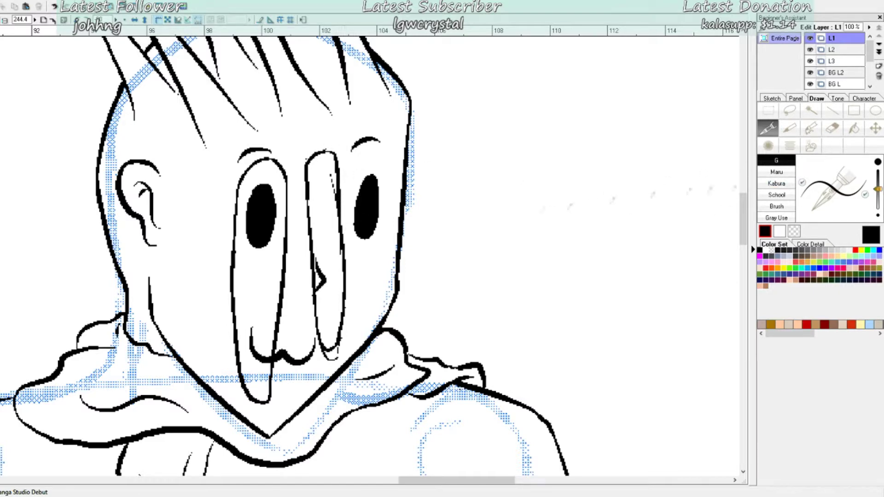
key("e")
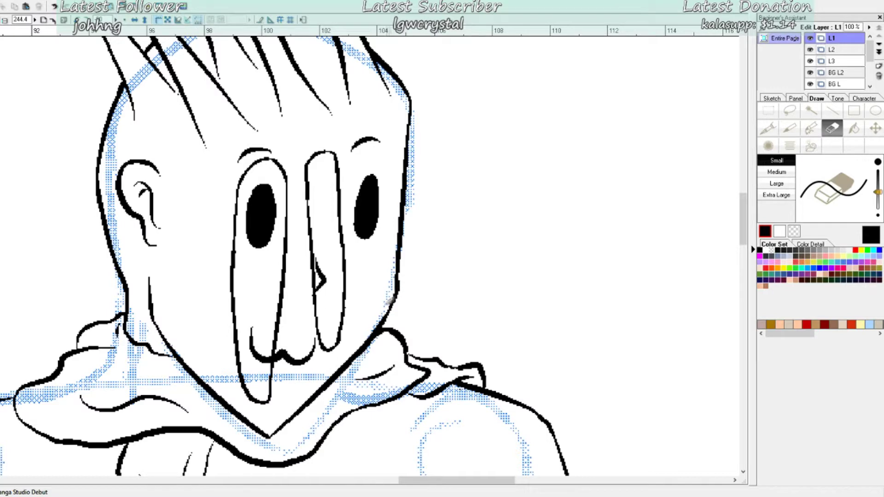
left_click(768, 129)
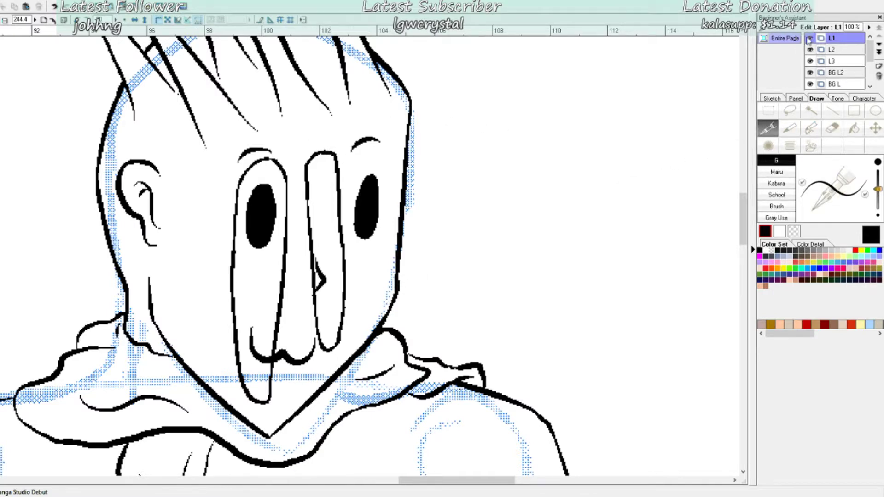
mouse_move(382, 164)
left_mouse_down()
mouse_move(404, 150)
mouse_move(357, 355)
left_mouse_up()
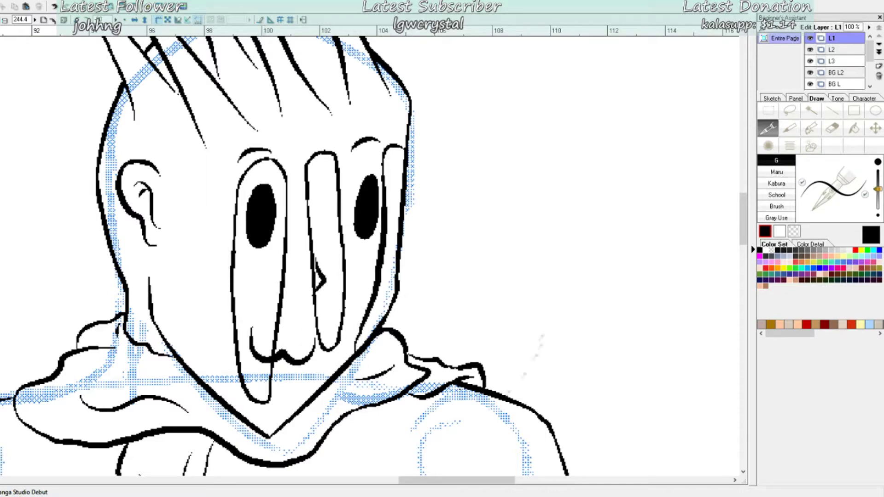
Step: Make the background layer BG L active for inking the room
scroll(479, 237, "down", 4)
scroll(477, 235, "down", 4)
left_click_drag(409, 481, 269, 483)
scroll(433, 319, "up", 5)
scroll(434, 316, "down", 4)
left_click(811, 85)
left_click_drag(336, 482, 292, 483)
scroll(303, 405, "up", 2)
scroll(304, 403, "down", 3)
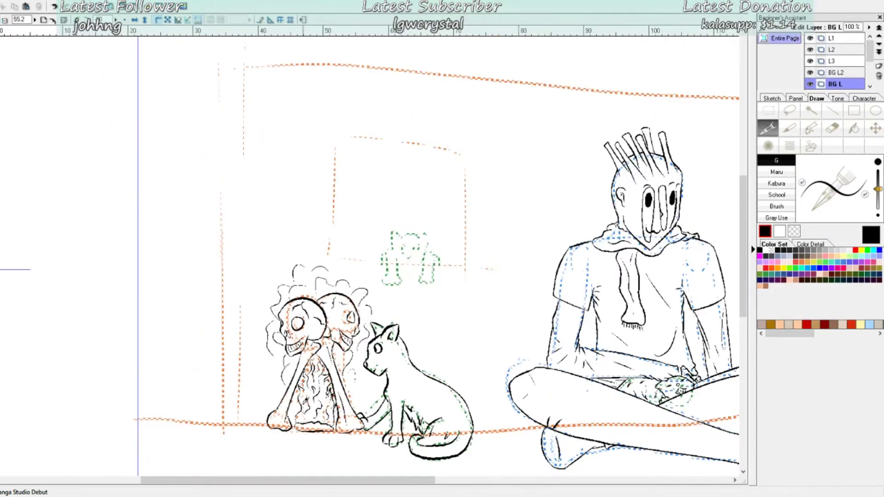
scroll(290, 139, "down", 8)
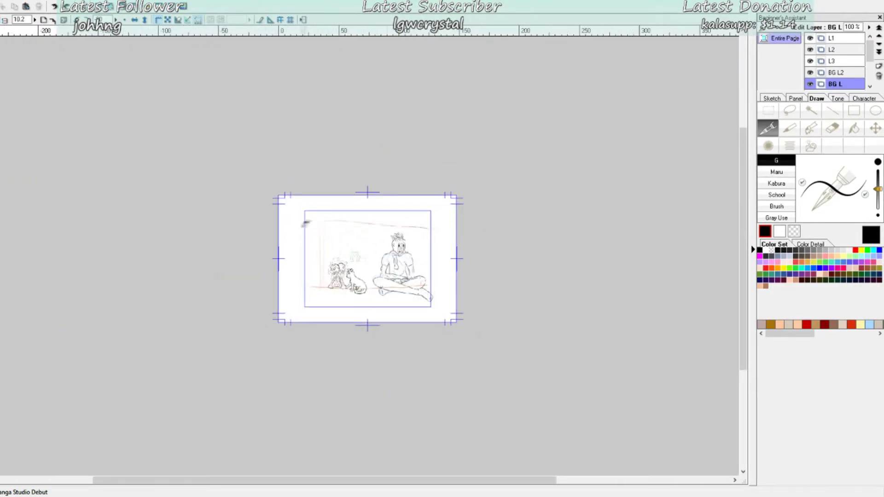
key("asciicircum")
key("asciicircum")
key("asciicircum")
key("asciicircum")
key("asciicircum")
left_click_drag(322, 205, 442, 282)
key("ctrl+z")
key("minus")
key("minus")
key("minus")
key("minus")
key("minus")
key("minus")
key("minus")
Step: Rotate the page view clockwise towards a quarter turn so the ceiling line runs vertically
key("asciicircum")
key("asciicircum")
key("asciicircum")
key("asciicircum")
key("asciicircum")
key("asciicircum")
key("asciicircum")
key("asciicircum")
key("asciicircum")
key("asciicircum")
key("asciicircum")
key("asciicircum")
key("asciicircum")
key("asciicircum")
key("asciicircum")
key("asciicircum")
key("asciicircum")
key("asciicircum")
key("asciicircum")
key("asciicircum")
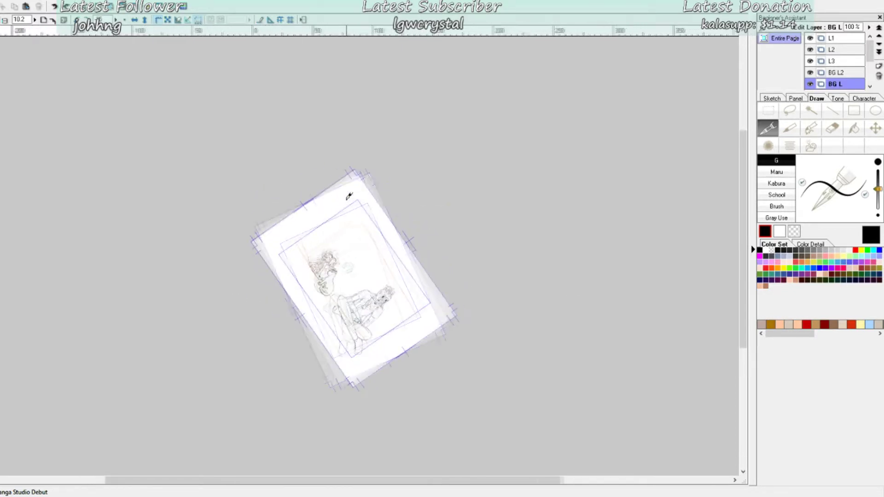
left_click_drag(374, 213, 369, 369)
key("ctrl+z")
key("asciicircum")
mouse_move(377, 214)
left_mouse_down()
mouse_move(365, 360)
mouse_move(358, 336)
mouse_move(369, 374)
left_mouse_up()
key("ctrl+z")
key("ctrl+z")
key("ctrl+z")
key("minus")
key("ctrl+minus")
key("ctrl+minus")
key("ctrl+minus")
key("ctrl+minus")
left_click_drag(357, 241, 358, 294)
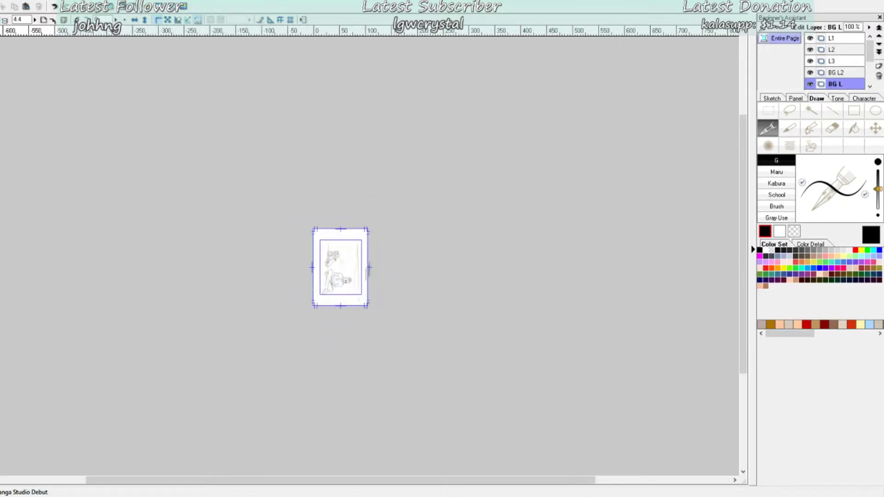
key("ctrl+z")
key("asciicircum")
key("minus")
key("ctrl+plus")
key("ctrl+plus")
key("ctrl+plus")
key("ctrl+plus")
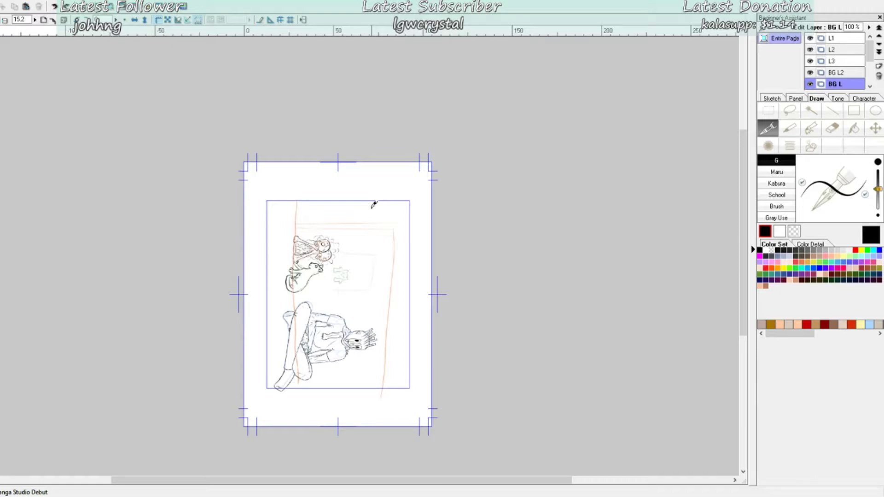
Step: Ink one long straight ceiling line and two parallel lines crossing it along the wall corner on the skulls' side
scroll(374, 204, "up", 2)
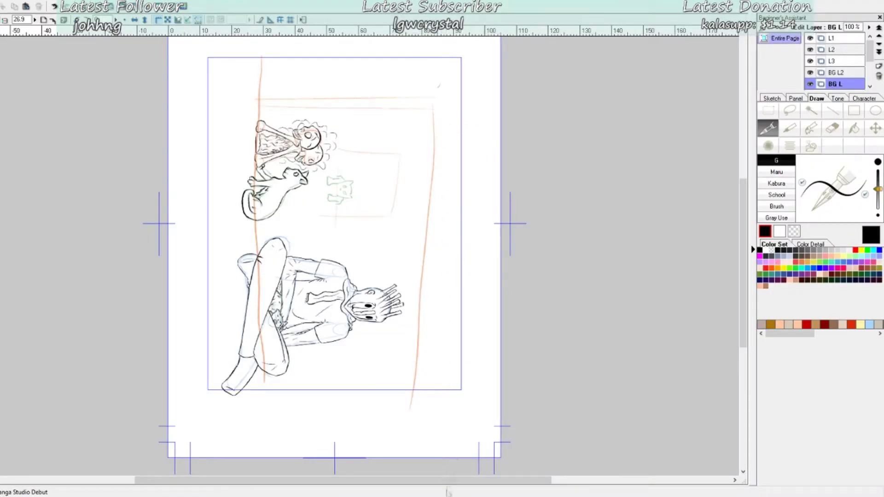
left_click_drag(440, 55, 446, 435)
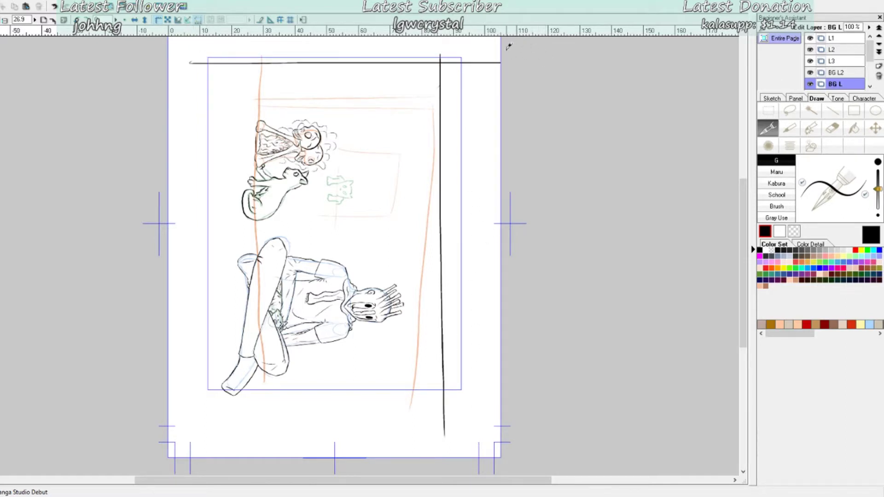
left_click_drag(181, 75, 501, 74)
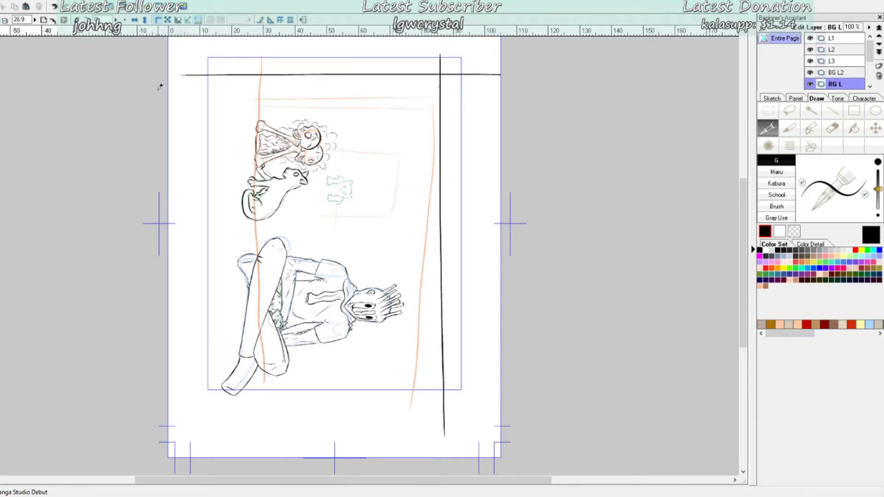
left_click_drag(172, 94, 555, 88)
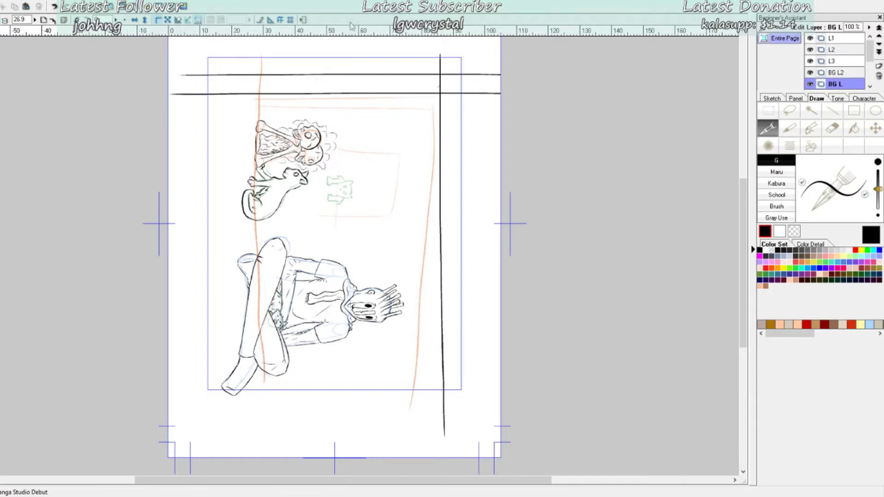
Step: Add a new layer above BG L named bg l2 and rename the existing BG L2 layer as BG L3
left_click(847, 81)
left_click(879, 66)
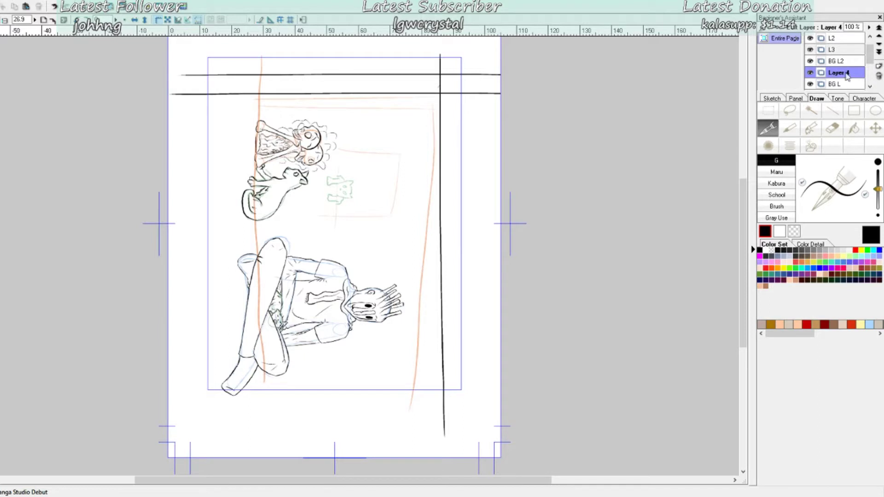
double_click(847, 76)
type("bg l2")
key("Return")
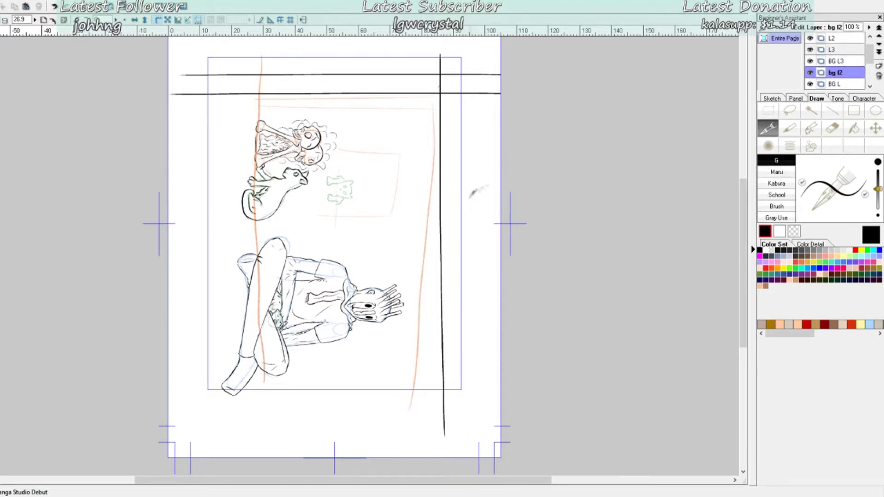
Step: Ink nine long, roughly evenly spaced wall lines parallel to the ceiling line on layer bg l2, reaching down behind the figures
left_click_drag(430, 69, 428, 459)
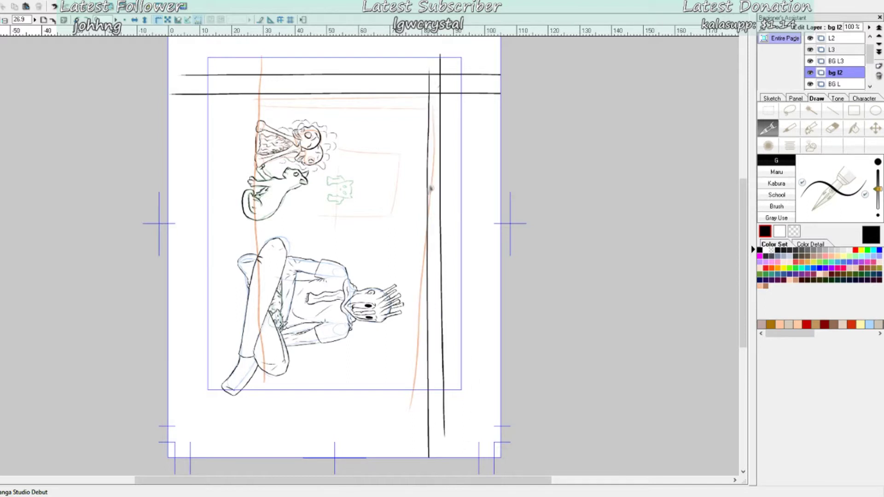
left_click_drag(406, 58, 405, 458)
left_click_drag(387, 61, 385, 457)
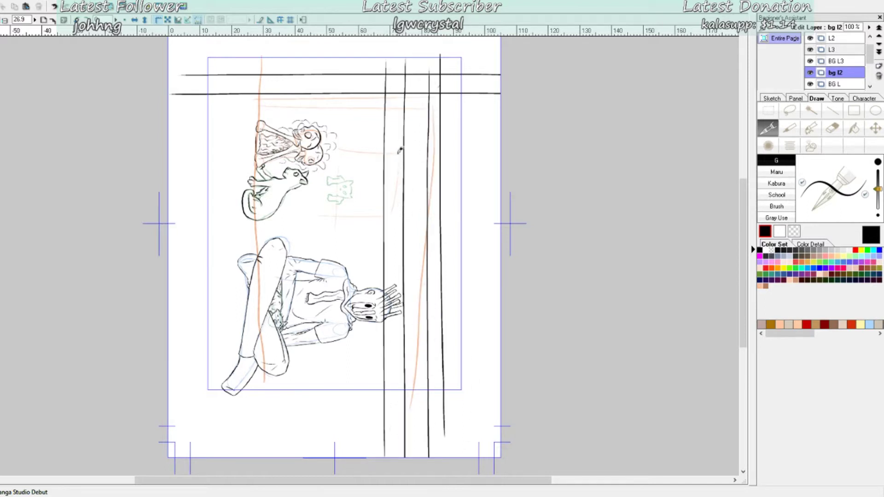
left_click_drag(368, 43, 366, 442)
left_click_drag(344, 59, 342, 458)
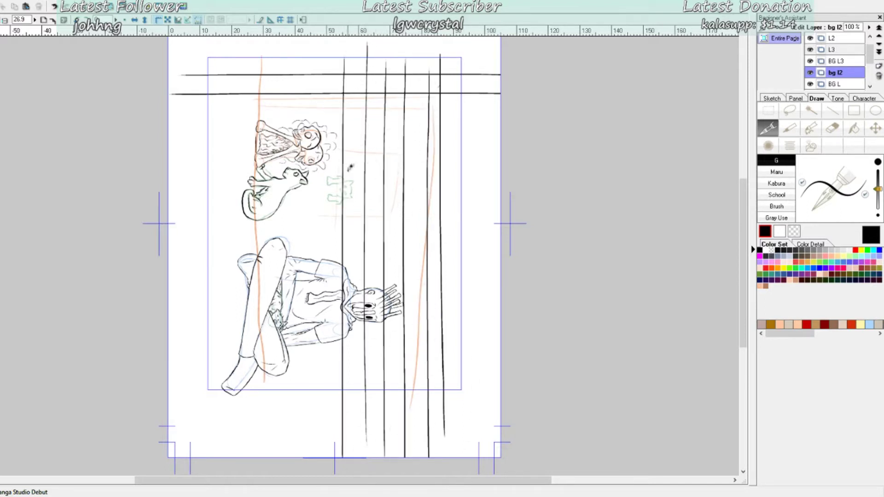
left_click_drag(321, 58, 319, 458)
left_click_drag(297, 52, 294, 458)
left_click_drag(275, 51, 273, 458)
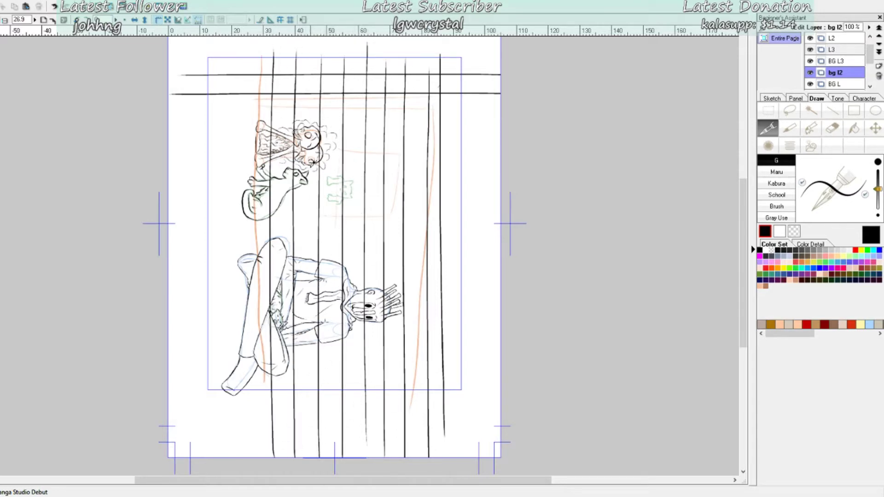
left_click_drag(249, 49, 248, 458)
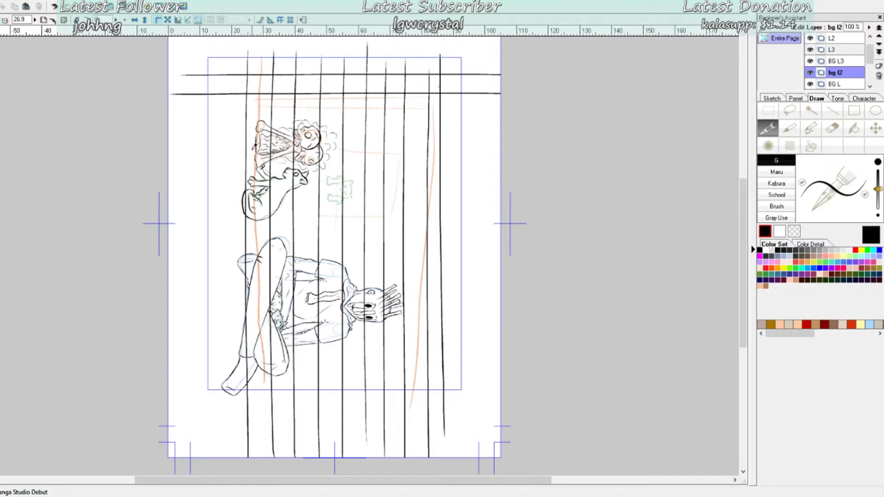
Step: Make layer BG L active, ink one long far-corner line across the wall lines beside the cross-legged figure, and rotate the page view back to level
scroll(256, 168, "up", 1)
left_click(839, 84)
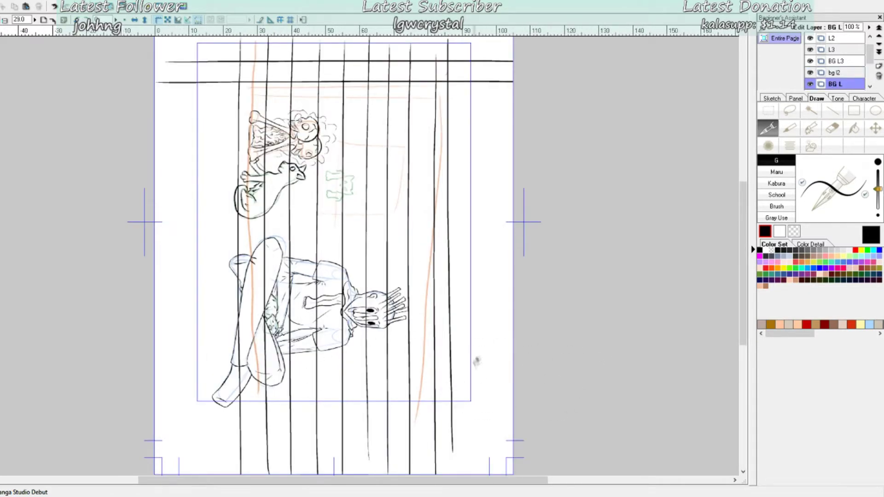
left_click_drag(473, 389, 155, 389)
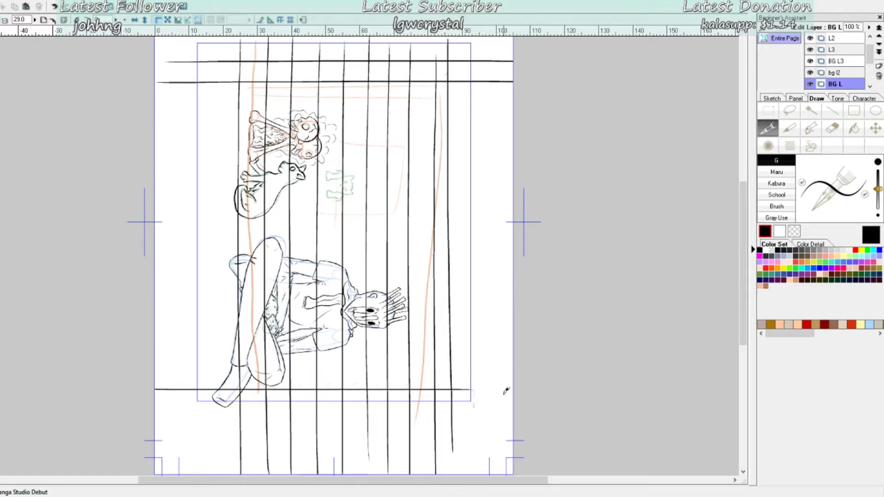
key("minus")
key("minus")
key("minus")
key("minus")
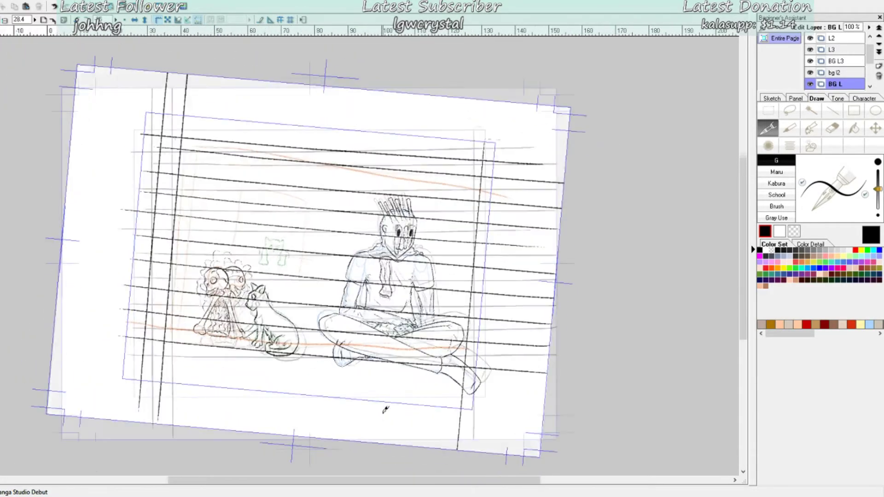
key("asciicircum")
scroll(385, 414, "up", 4)
left_click_drag(133, 383, 305, 400)
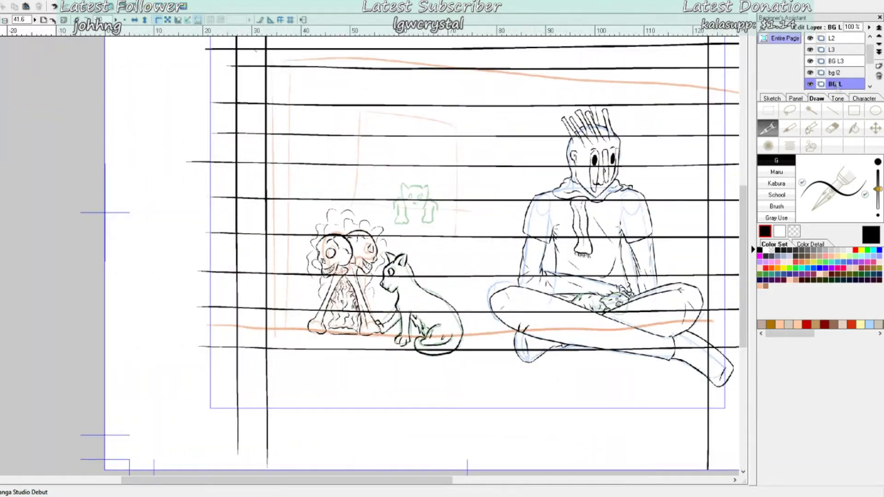
left_click(832, 129)
scroll(233, 448, "up", 8)
left_click_drag(216, 449, 246, 151)
mouse_move(121, 373)
left_mouse_down()
mouse_move(119, 287)
mouse_move(117, 349)
left_mouse_up()
left_click_drag(120, 292, 118, 201)
left_click_drag(119, 272, 115, 161)
left_click_drag(181, 389, 180, 213)
scroll(192, 203, "up", 2)
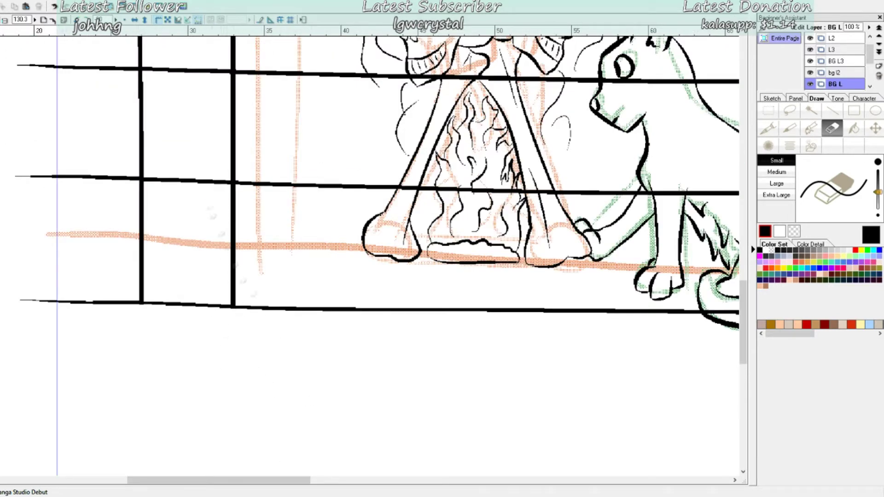
key("p")
left_click_drag(141, 301, 139, 353)
key("ctrl+z")
key("ctrl+z")
key("ctrl+z")
key("ctrl+z")
key("ctrl+z")
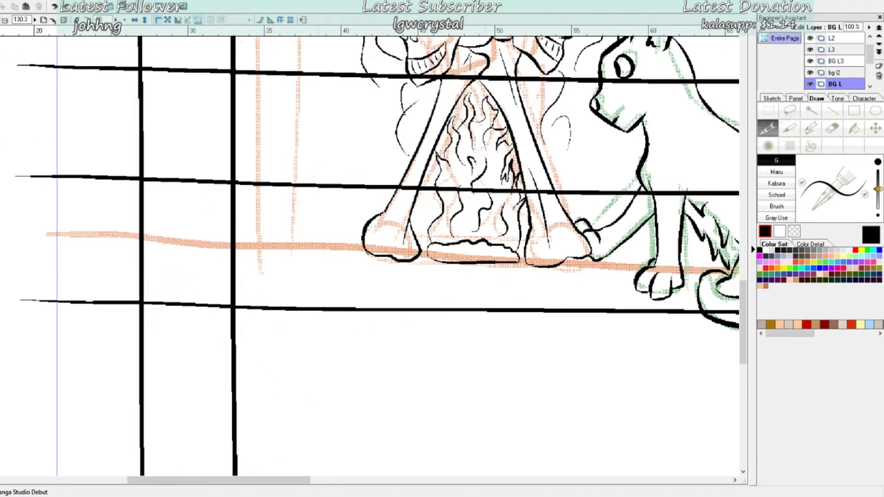
Step: Ink a short line joining the two corner lines on the skulls' side below the lowest wall line, and erase their ends beneath it
mouse_move(134, 395)
left_mouse_down()
mouse_move(276, 414)
mouse_move(272, 422)
left_mouse_up()
key("ctrl+z")
key("ctrl+z")
mouse_move(106, 420)
left_mouse_down()
mouse_move(281, 429)
mouse_move(241, 423)
left_mouse_up()
key("e")
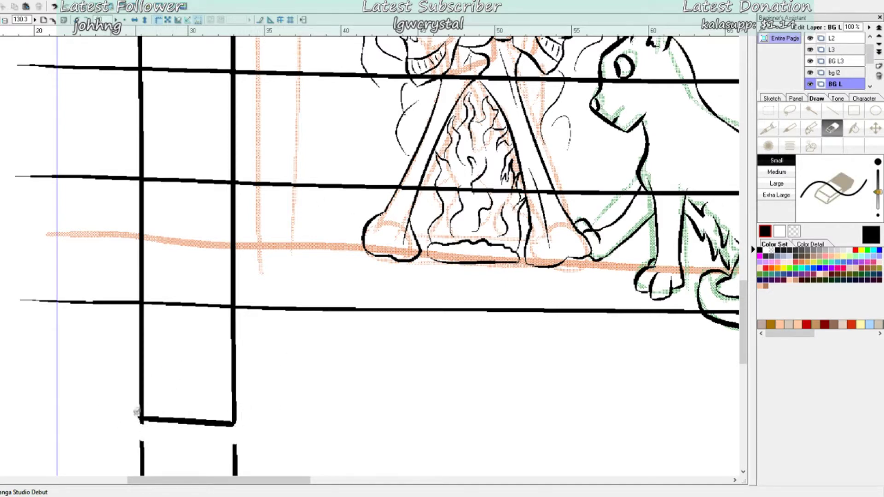
scroll(186, 337, "down", 5)
left_click_drag(237, 144, 238, 362)
left_click_drag(143, 138, 144, 338)
Step: Erase the ceiling line's overhang past the corner on the skulls' side and the two corner lines' ends above the ceiling line
scroll(155, 294, "up", 5)
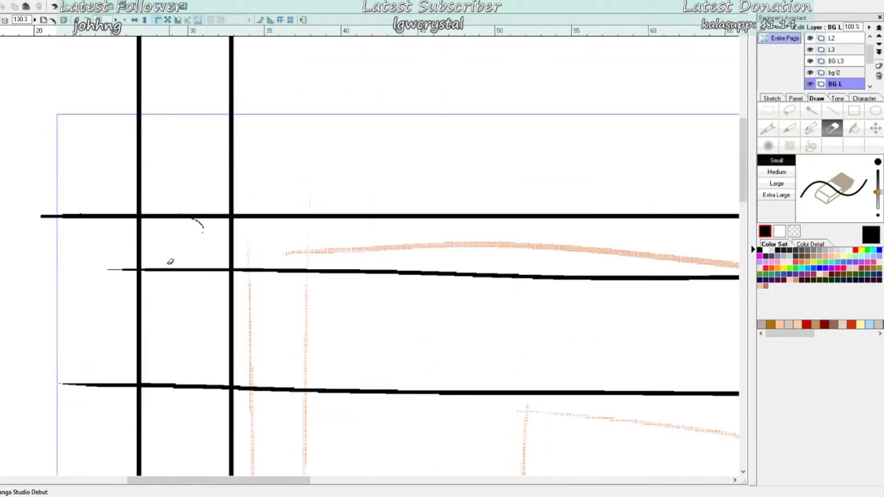
left_click_drag(43, 216, 133, 214)
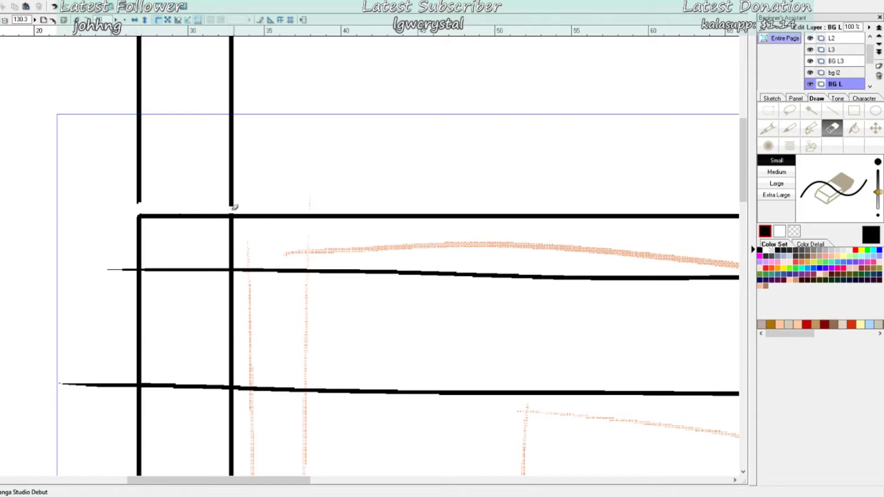
scroll(232, 205, "up", 5)
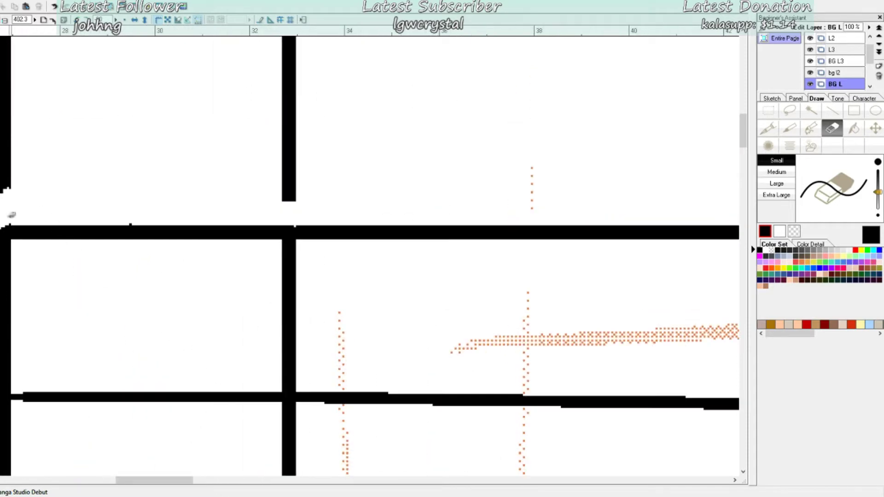
key("p")
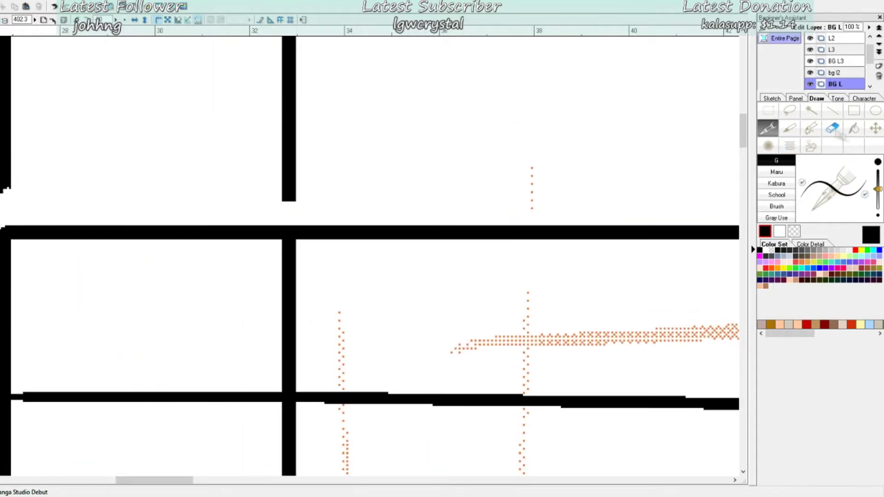
key("e")
scroll(488, 251, "down", 4)
left_click_drag(320, 70, 317, 444)
left_click_drag(198, 68, 197, 438)
Step: Trim the ceiling line at the far corner and erase the far-corner line below the lowest wall line
left_click_drag(219, 481, 556, 480)
mouse_move(477, 302)
left_mouse_down()
mouse_move(369, 330)
mouse_move(372, 438)
left_mouse_up()
left_click_drag(742, 114, 743, 130)
left_click_drag(528, 480, 542, 481)
left_click_drag(311, 339, 610, 325)
scroll(479, 231, "down", 15)
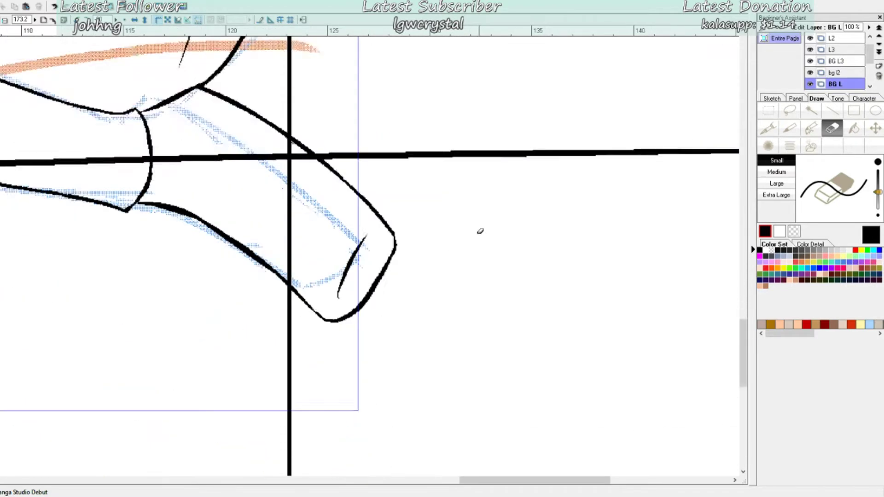
left_click_drag(290, 125, 290, 373)
scroll(290, 373, "down", 3)
left_click_drag(290, 221, 287, 466)
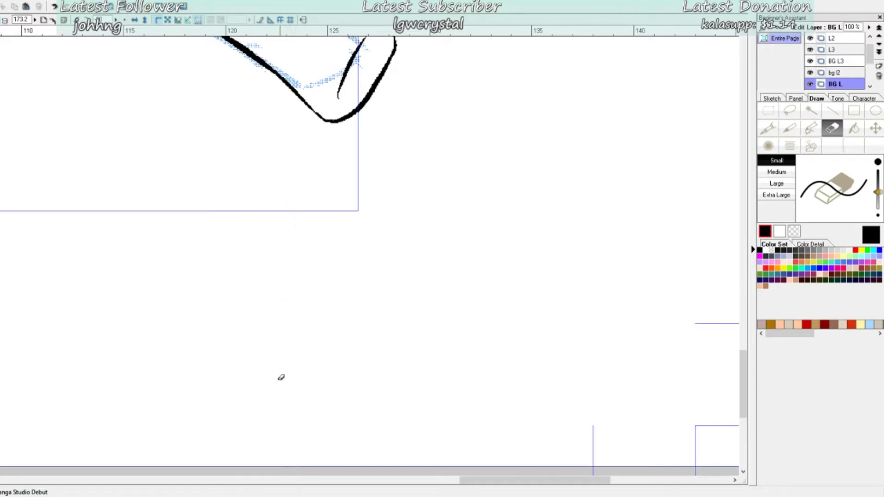
Step: Make layer bg l2 active and erase the lowest wall line's overhang outside the far corner
scroll(282, 378, "up", 8)
left_click(842, 74)
left_click_drag(302, 357, 295, 360)
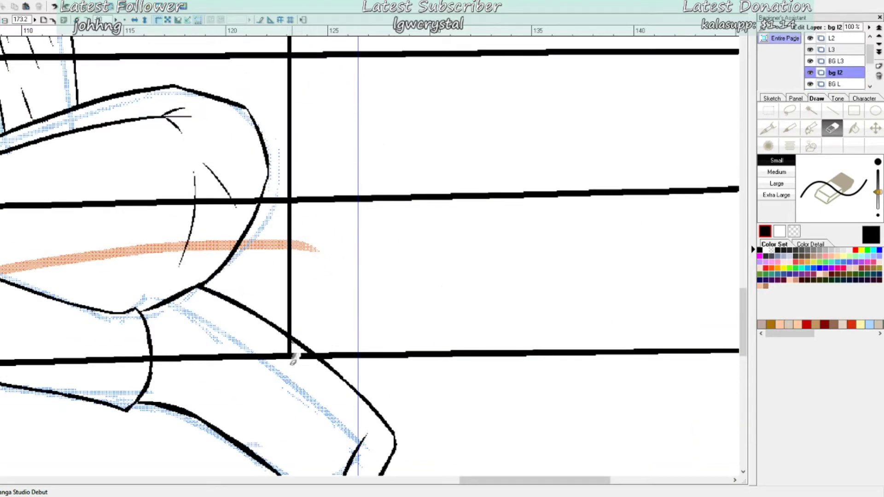
left_click_drag(290, 358, 517, 354)
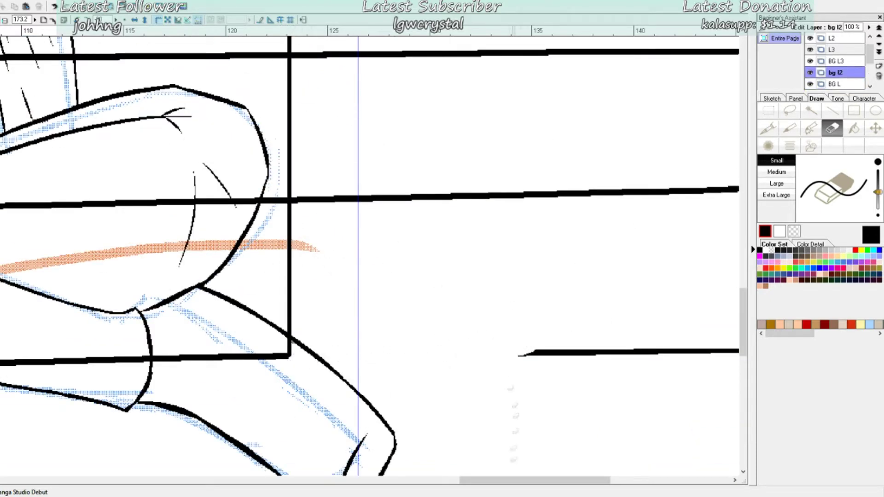
scroll(517, 355, "right", 4)
left_click_drag(326, 355, 581, 345)
Step: Erase the lowest wall line on bg l2 where it crosses the cross-legged figure's legs and the cat's tail
left_click_drag(577, 481, 487, 486)
left_click_drag(567, 354, 152, 361)
left_click(842, 84)
left_click(843, 74)
left_click_drag(466, 485, 370, 486)
left_click_drag(288, 371, 410, 363)
left_click_drag(366, 482, 286, 491)
left_click_drag(345, 367, 501, 363)
Step: Erase the ends of the two lowest wall lines across and beyond the corner strip on the skulls' side
left_click_drag(343, 480, 226, 481)
left_click_drag(187, 355, 297, 360)
left_click_drag(43, 351, 176, 355)
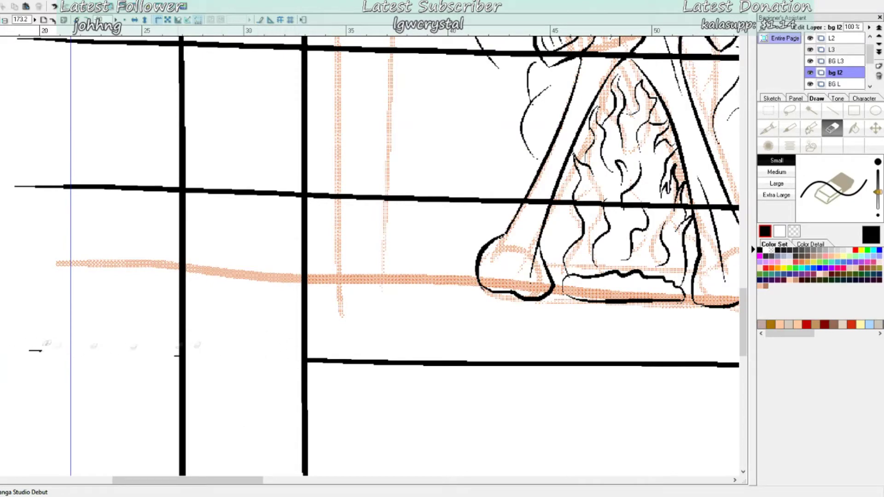
scroll(41, 351, "up", 5)
left_click_drag(18, 386, 306, 394)
Step: Erase the second-lowest wall line across the bones, fire, cat and figure's legs, and its overhang past the far corner
left_click_drag(248, 484, 304, 484)
left_click_drag(276, 402, 433, 406)
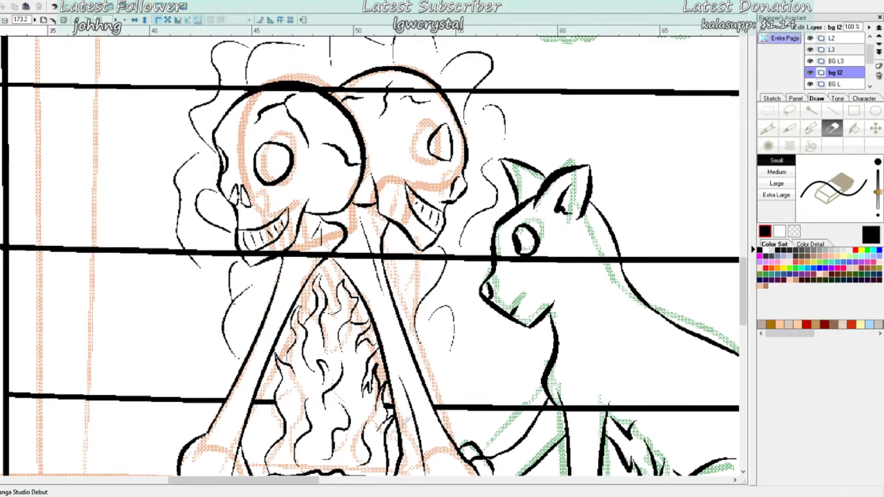
left_click_drag(244, 481, 290, 482)
left_click_drag(299, 407, 540, 409)
left_click_drag(338, 481, 425, 481)
left_click_drag(244, 409, 698, 409)
left_click_drag(377, 482, 462, 481)
left_click_drag(262, 401, 654, 401)
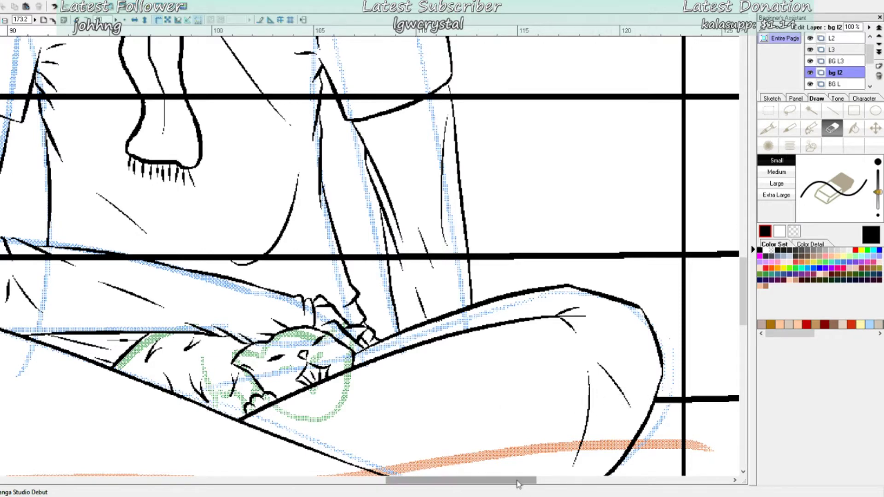
left_click_drag(522, 480, 621, 481)
left_click_drag(154, 399, 659, 380)
Step: Erase the third-lowest wall line's overhang past the far corner and its stretches across the cross-legged figure's arms and torso
mouse_move(633, 248)
left_mouse_down()
mouse_move(676, 245)
mouse_move(155, 254)
left_mouse_up()
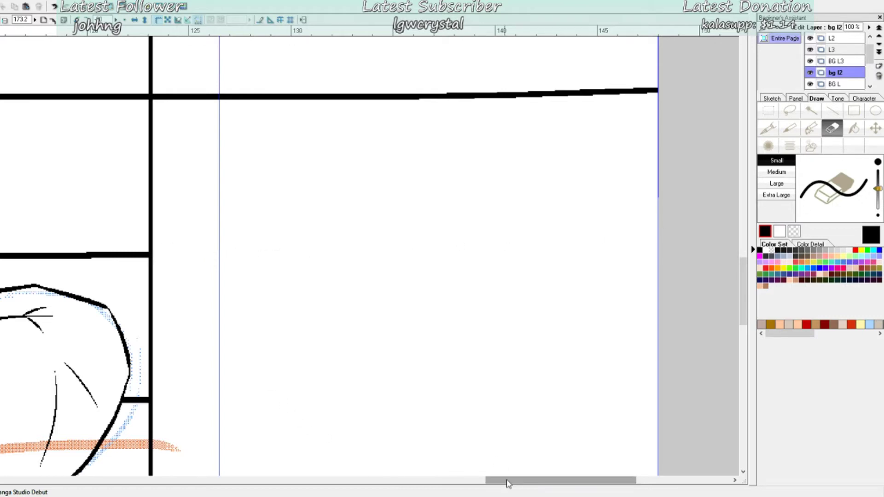
left_click_drag(509, 480, 426, 480)
mouse_move(334, 256)
left_mouse_down()
mouse_move(300, 257)
mouse_move(374, 256)
left_mouse_up()
left_click_drag(409, 481, 363, 481)
mouse_move(214, 257)
left_mouse_down()
mouse_move(391, 257)
mouse_move(477, 268)
left_mouse_up()
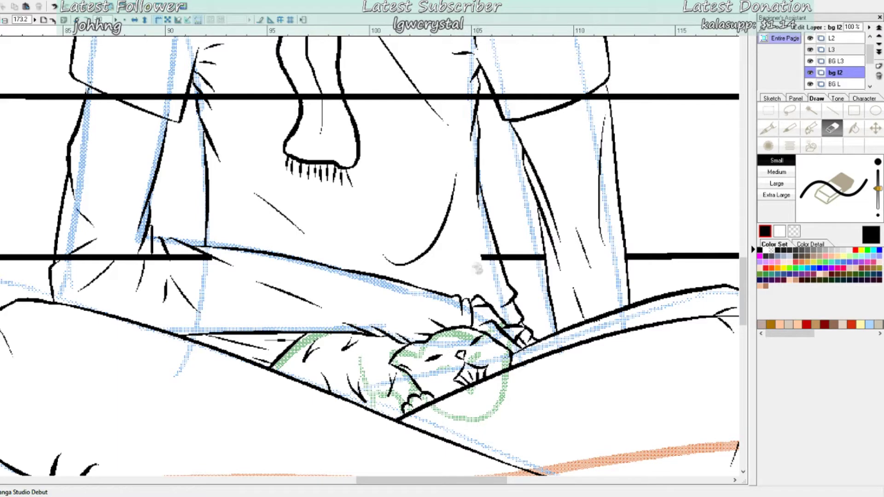
left_click_drag(433, 481, 385, 481)
mouse_move(331, 257)
left_mouse_down()
mouse_move(314, 256)
mouse_move(465, 256)
left_mouse_up()
Step: Erase the third-lowest wall line where it crosses the cat's head and the skulls' jaws and bones
left_click_drag(354, 481, 249, 481)
left_click_drag(305, 257, 404, 259)
left_click_drag(408, 259, 421, 260)
key("ctrl+z")
left_click_drag(339, 480, 295, 480)
left_click_drag(373, 256, 420, 256)
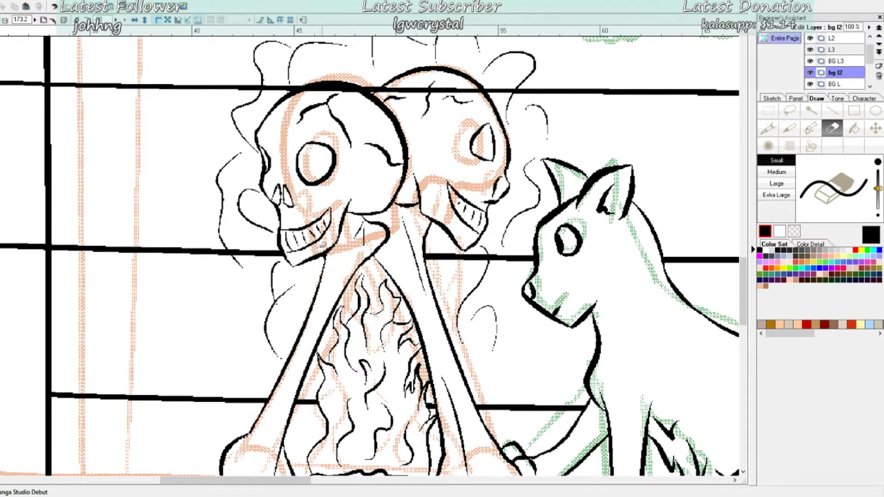
Step: Erase the ends of the seven upper wall lines across and beyond the corner strip on the skulls' side
left_click_drag(300, 481, 234, 481)
left_click_drag(108, 237, 379, 247)
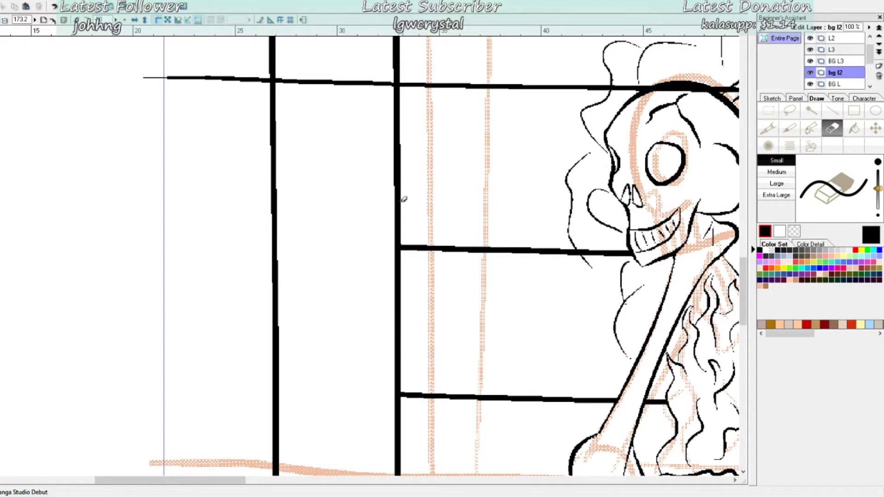
scroll(404, 199, "up", 5)
left_click_drag(148, 326, 381, 329)
left_click_drag(154, 180, 384, 184)
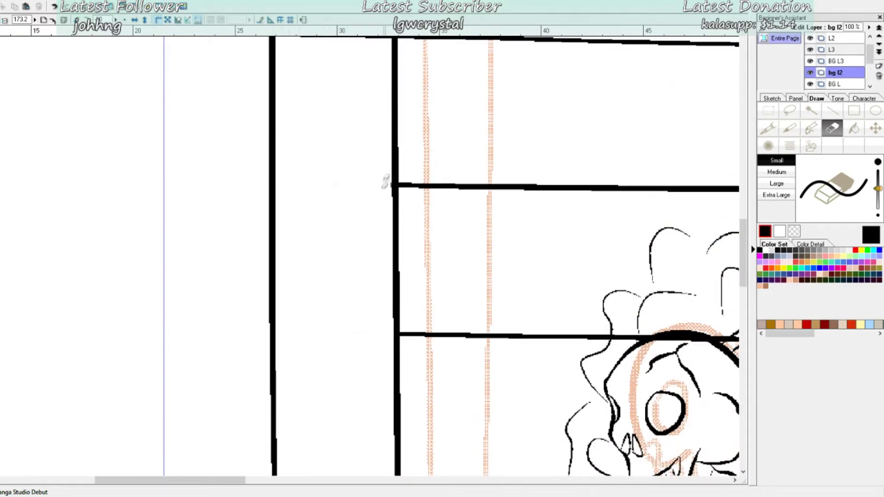
scroll(381, 175, "up", 4)
left_click_drag(69, 281, 392, 284)
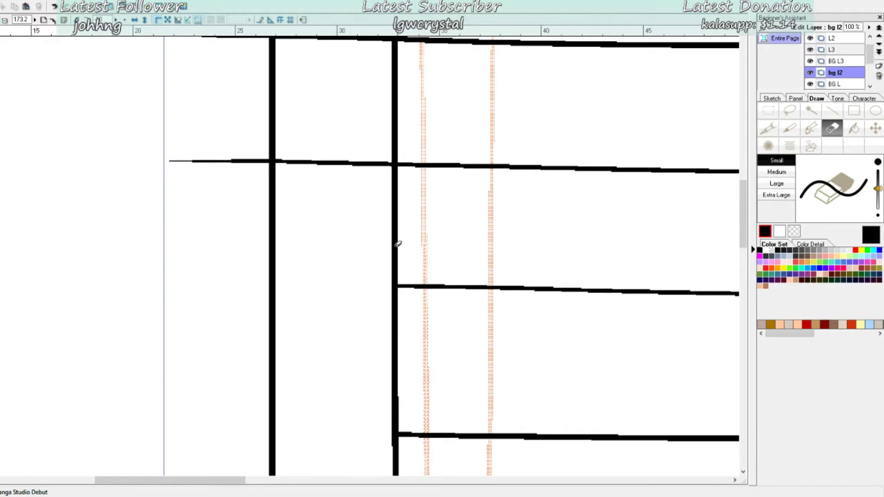
scroll(399, 244, "up", 4)
left_click_drag(169, 361, 392, 363)
left_click_drag(166, 233, 394, 237)
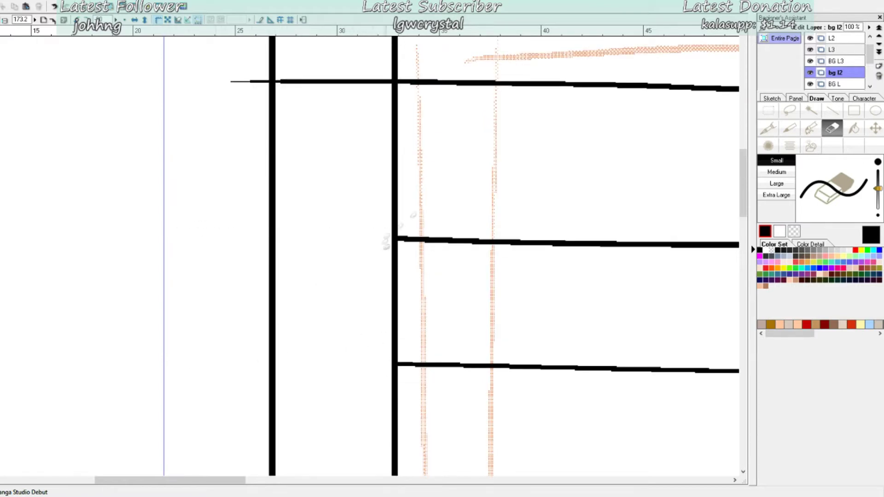
scroll(394, 209, "up", 4)
left_click_drag(254, 281, 391, 282)
Step: Erase the fourth-lowest wall line where it crosses the skulls and the start of the cross-legged figure's sleeve
scroll(369, 282, "down", 10)
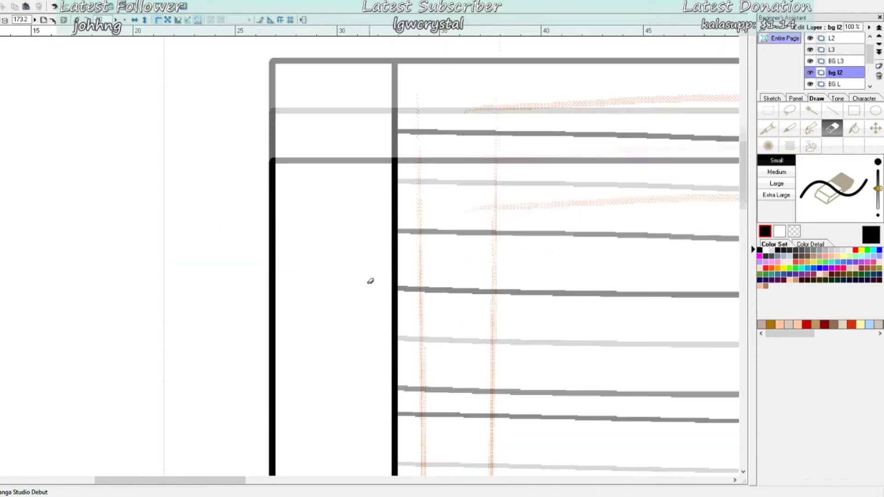
left_click_drag(226, 481, 288, 482)
left_click_drag(392, 289, 472, 287)
left_click_drag(304, 482, 480, 482)
scroll(345, 255, "up", 2)
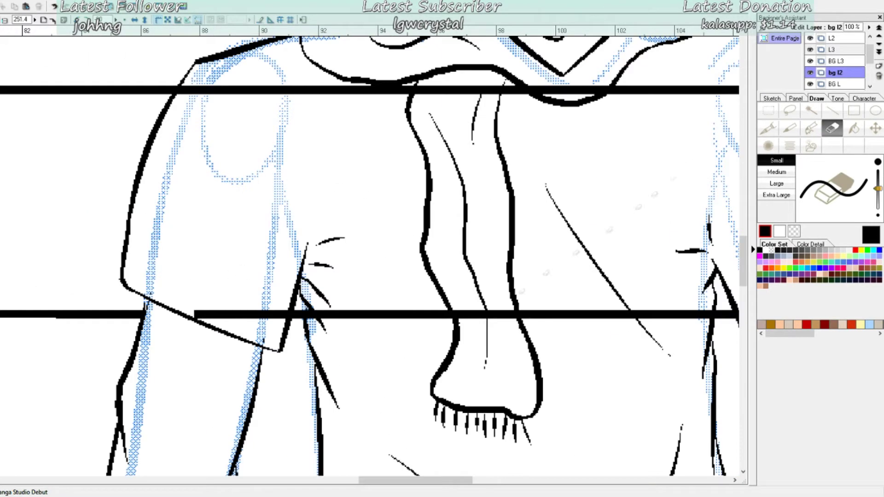
Step: Make layer L1 active and ink the figure's arm outline up to the sleeve hem, returning to the small eraser
left_click_drag(870, 54, 869, 45)
left_click(842, 38)
left_click(768, 128)
left_click_drag(144, 285, 140, 336)
left_click(833, 128)
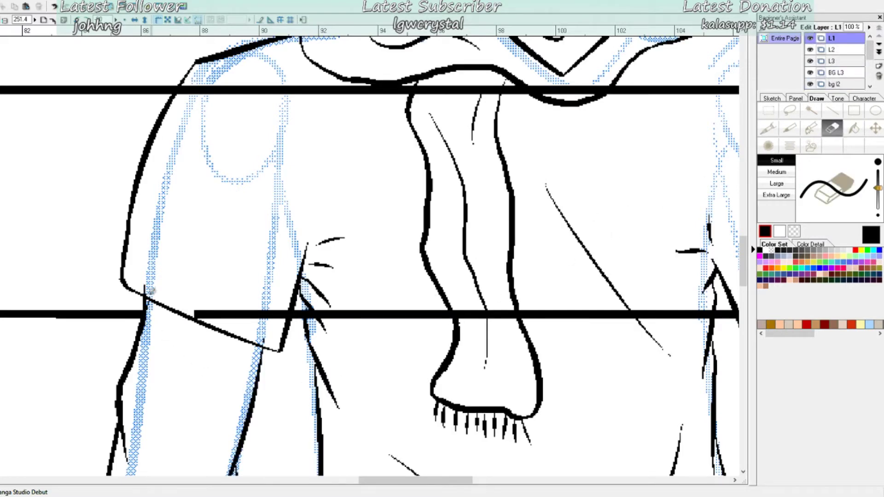
Step: Make bg l2 active and erase the fourth-lowest wall line across the figure's sleeves and torso and past the far corner
left_click(844, 84)
left_click_drag(198, 315, 284, 315)
left_click_drag(327, 315, 315, 315)
scroll(325, 316, "down", 2)
left_click_drag(343, 285, 636, 288)
left_click_drag(398, 481, 533, 480)
left_click_drag(622, 279, 260, 282)
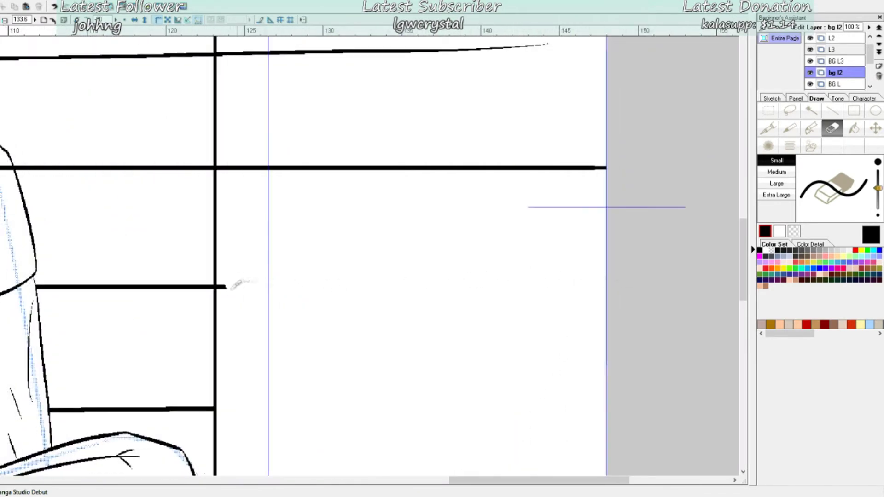
Step: Erase the overhangs of the five upper wall lines outside the far corner
left_click_drag(222, 167, 607, 166)
scroll(607, 167, "up", 3)
left_click_drag(220, 250, 559, 241)
scroll(225, 344, "up", 2)
left_click_drag(221, 355, 607, 362)
left_click_drag(246, 247, 607, 257)
left_click_drag(219, 138, 607, 136)
Step: Erase the wall lines on bg l2 where they cross the masked figure's head and hair spikes
scroll(511, 160, "down", 5)
left_click_drag(546, 481, 428, 481)
key("ctrl+plus")
mouse_move(178, 255)
left_mouse_down()
mouse_move(647, 258)
mouse_move(181, 253)
left_mouse_up()
key("ctrl+z")
left_click_drag(428, 481, 458, 481)
scroll(507, 404, "up", 3)
left_click_drag(178, 258, 381, 260)
left_click_drag(186, 129, 378, 130)
scroll(313, 275, "up", 3)
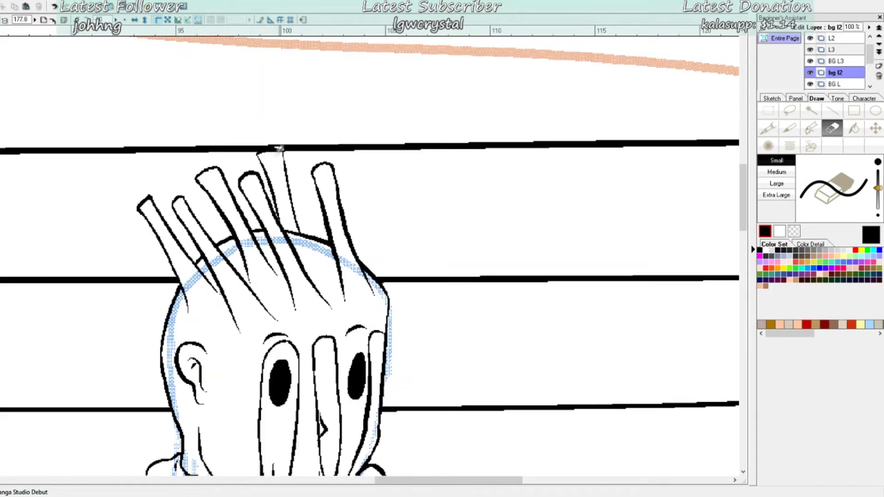
Step: Make BG L active and ink two vertical window sides on the wall above the skulls with the G pen
scroll(354, 322, "down", 5)
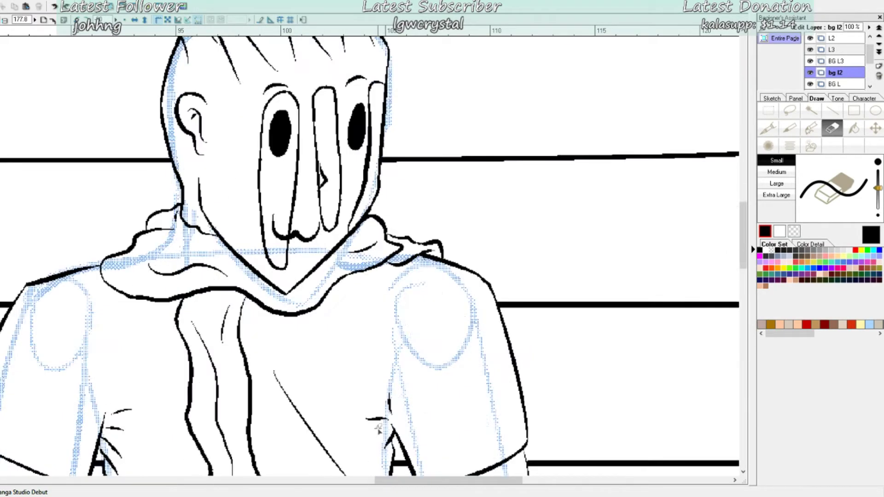
key("ctrl+minus")
key("ctrl+minus")
key("ctrl+minus")
left_click_drag(413, 481, 365, 481)
scroll(427, 384, "up", 2)
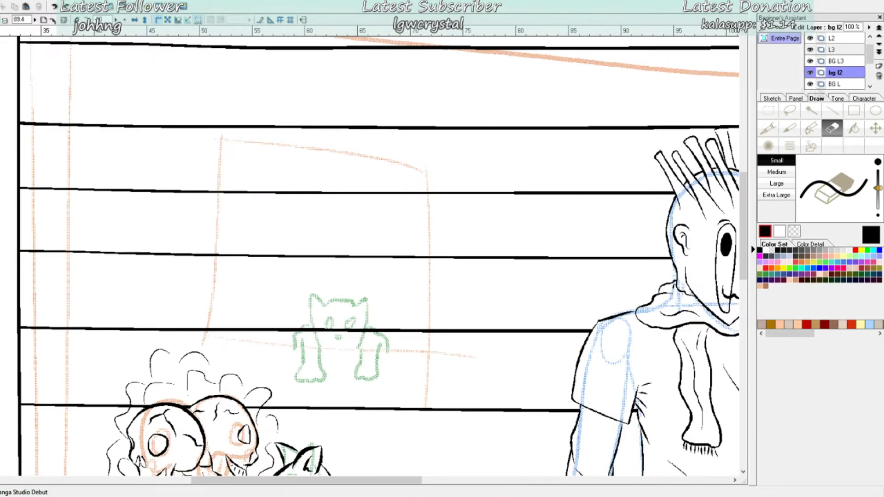
left_click(836, 84)
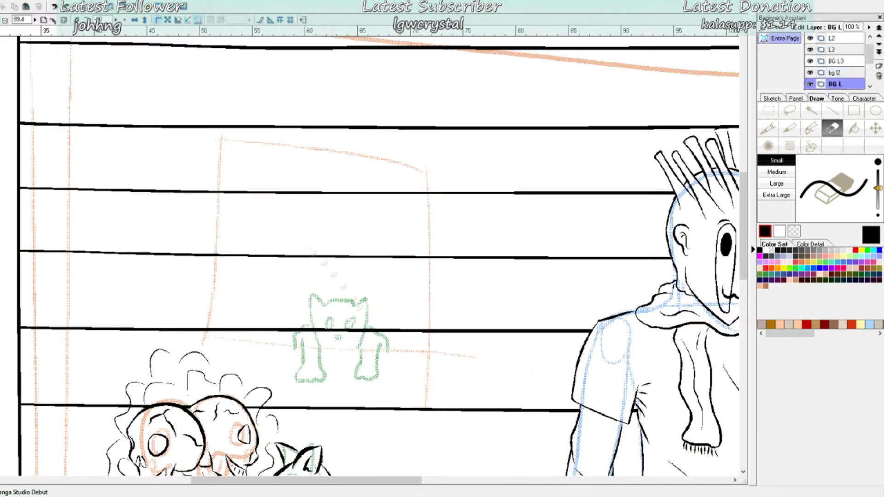
key("p")
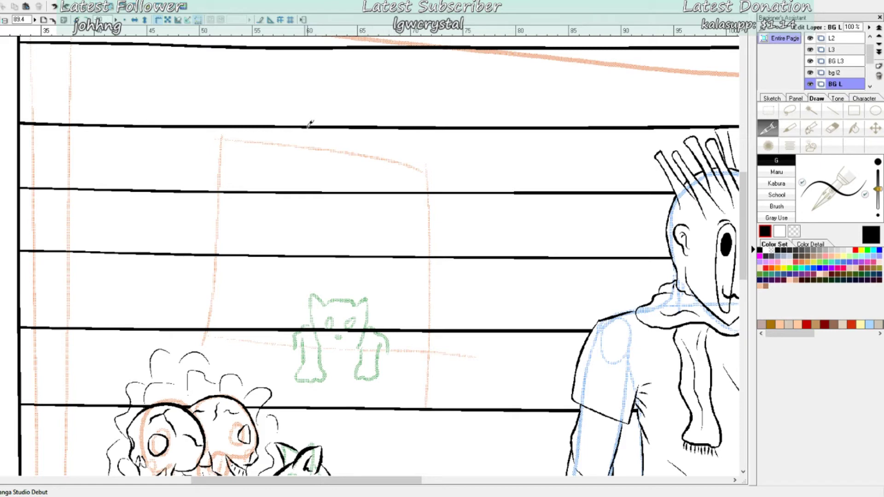
left_click_drag(293, 121, 295, 330)
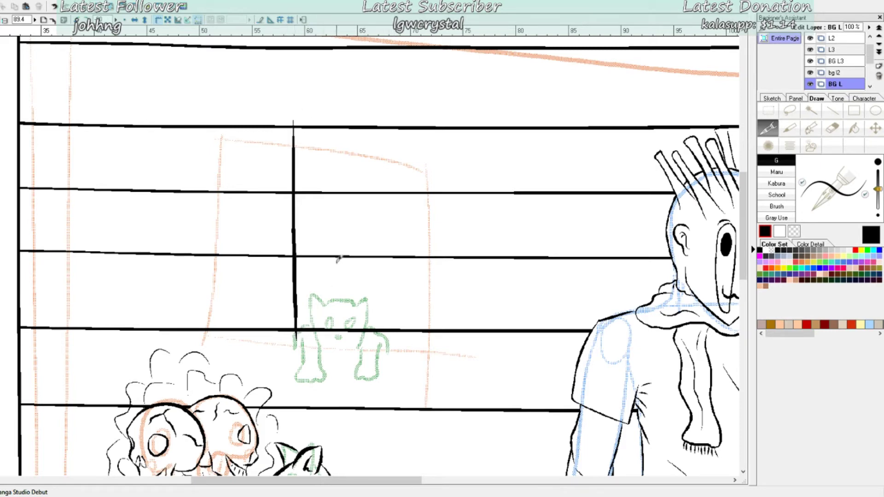
left_click_drag(479, 122, 482, 369)
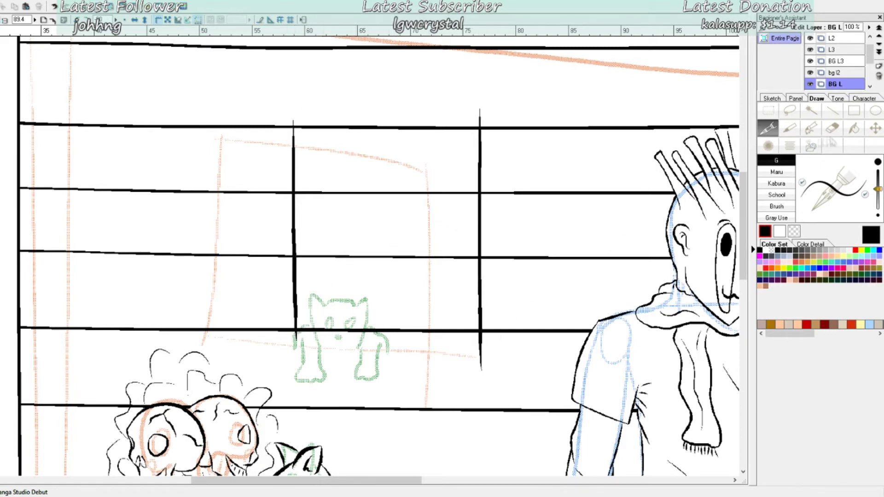
Step: Trim the overhanging ends of the window sides and erase the two wall lines between them on bg l2
key("e")
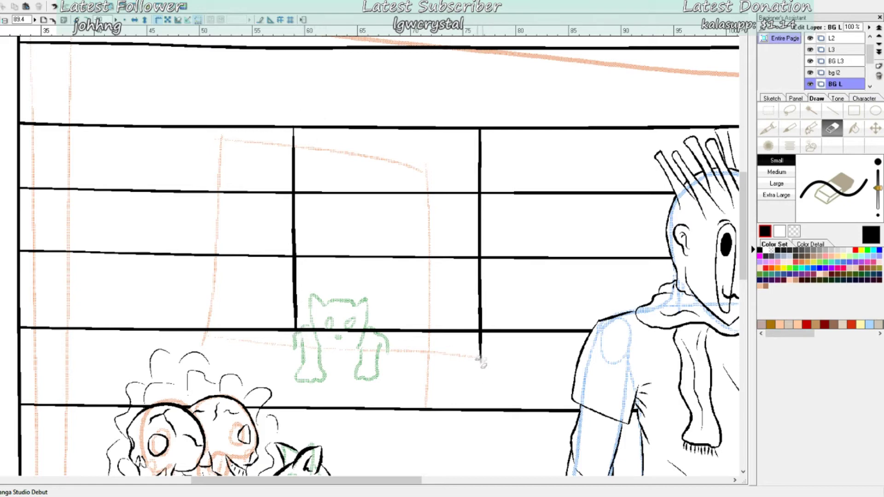
left_click(835, 72)
mouse_move(306, 257)
left_mouse_down()
mouse_move(310, 184)
mouse_move(357, 255)
mouse_move(415, 194)
mouse_move(449, 257)
mouse_move(471, 249)
left_mouse_up()
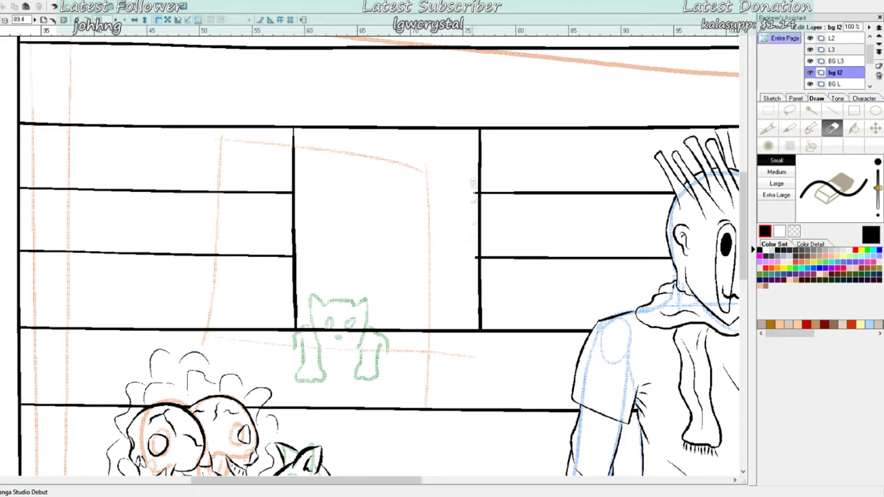
Step: Select the upper green cat sketch on sketch Layer 2, shift it to the window's centre, and clear the selection
left_click(772, 98)
left_click(812, 62)
left_click(815, 50)
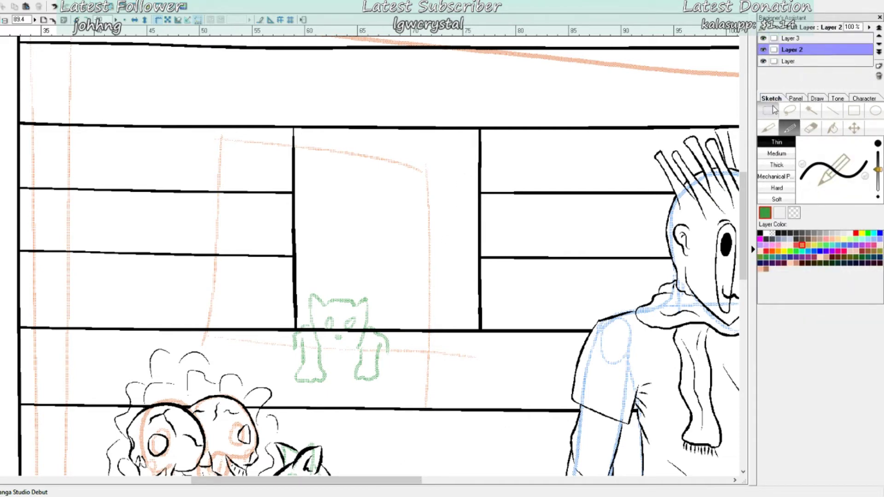
left_click(768, 111)
left_click_drag(263, 264, 439, 390)
left_click(854, 128)
mouse_move(329, 314)
left_mouse_down()
mouse_move(366, 286)
mouse_move(369, 296)
left_mouse_up()
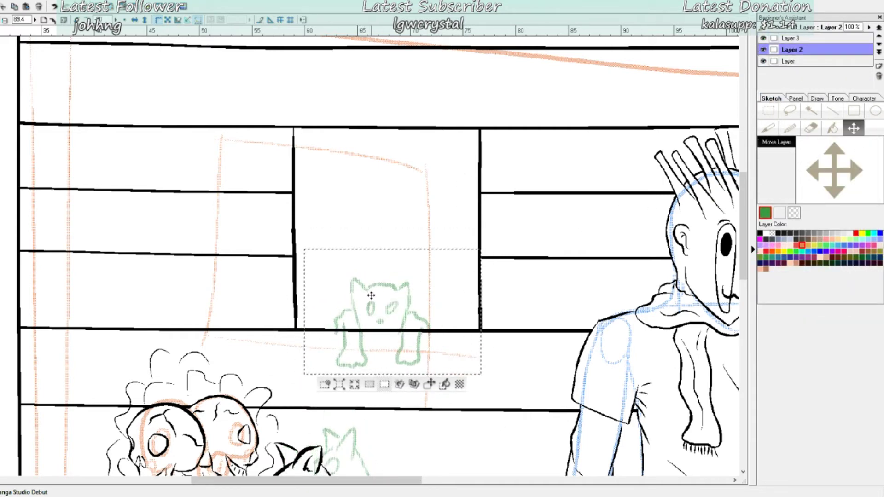
left_click(817, 98)
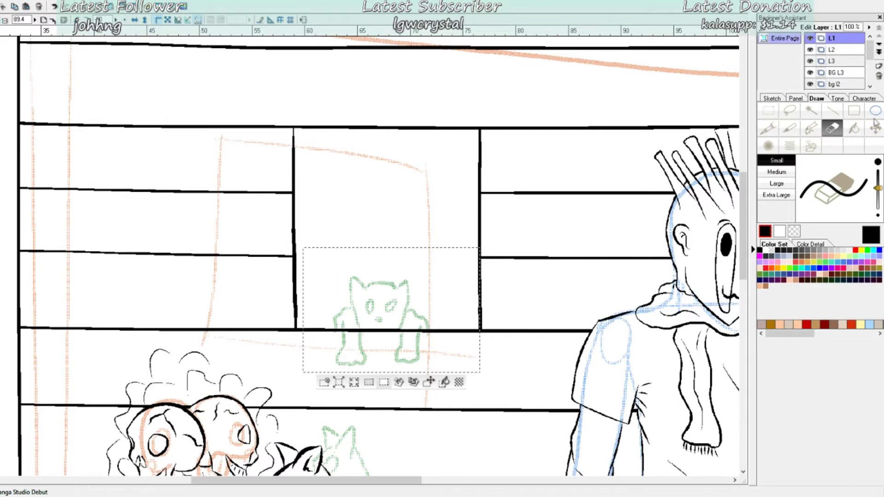
left_click(768, 110)
left_click(548, 287)
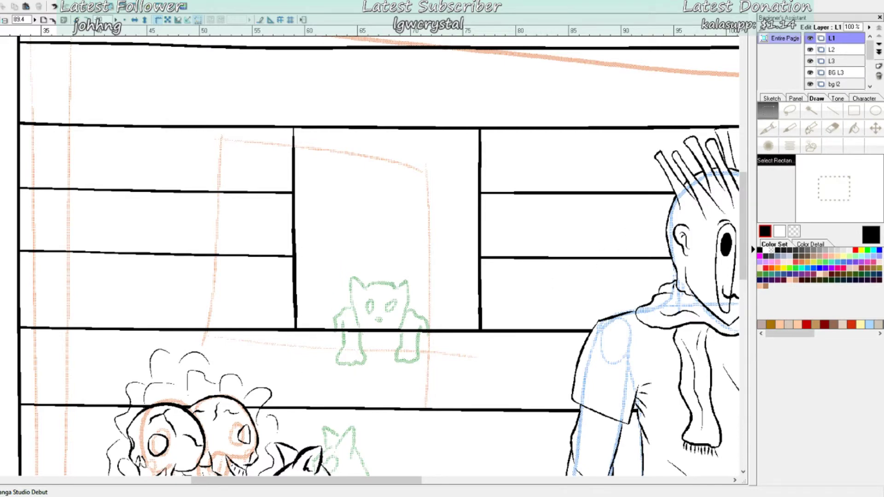
Step: Ink the window cat's two paws with toes over the sill on layer L1 using the G pen
scroll(367, 444, "up", 3)
left_click_drag(502, 391, 411, 348)
scroll(411, 349, "up", 3)
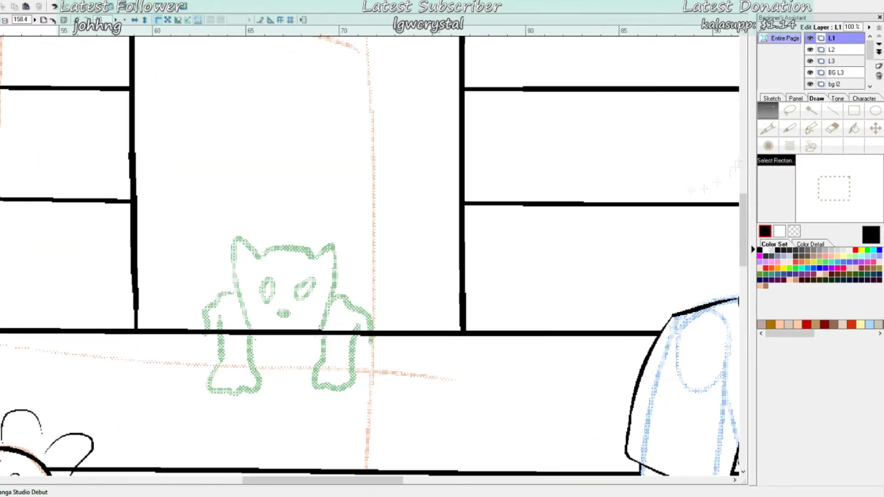
left_click(769, 129)
left_click_drag(220, 319, 216, 344)
mouse_move(216, 334)
left_mouse_down()
mouse_move(230, 352)
mouse_move(261, 325)
left_mouse_up()
mouse_move(318, 322)
left_mouse_down()
mouse_move(373, 330)
mouse_move(330, 298)
mouse_move(367, 303)
mouse_move(320, 322)
mouse_move(354, 295)
mouse_move(365, 324)
left_mouse_up()
key("ctrl+z")
mouse_move(221, 317)
left_mouse_down()
mouse_move(253, 299)
mouse_move(261, 323)
left_mouse_up()
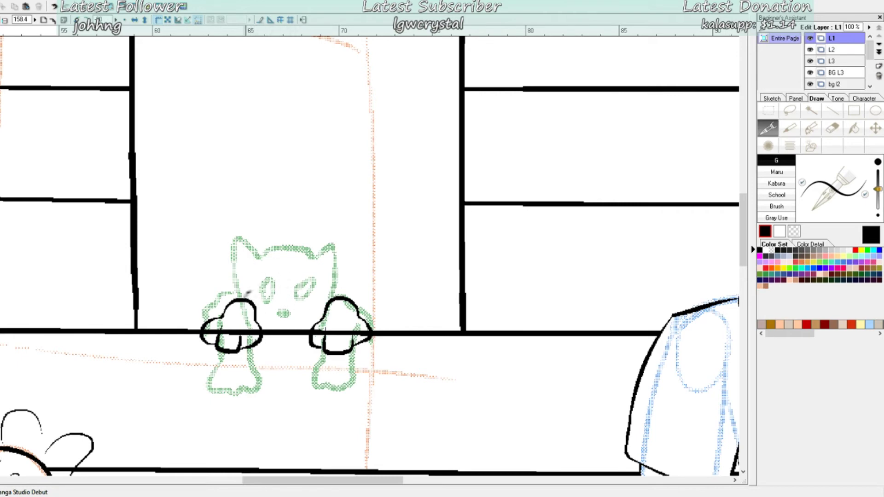
Step: Ink the window cat's head outline with pointed ears and a small triangular nose, undoing unsuccessful strokes
key("ctrl+z")
mouse_move(266, 257)
left_mouse_down()
mouse_move(244, 238)
mouse_move(218, 241)
left_mouse_up()
left_click_drag(218, 241, 240, 298)
key("ctrl+z")
mouse_move(266, 255)
left_mouse_down()
mouse_move(317, 259)
mouse_move(367, 237)
mouse_move(336, 275)
mouse_move(360, 256)
mouse_move(343, 247)
mouse_move(353, 243)
mouse_move(336, 280)
mouse_move(361, 240)
mouse_move(337, 278)
left_mouse_up()
key("ctrl+z")
key("ctrl+z")
key("ctrl+z")
key("ctrl+z")
key("ctrl+z")
key("ctrl+z")
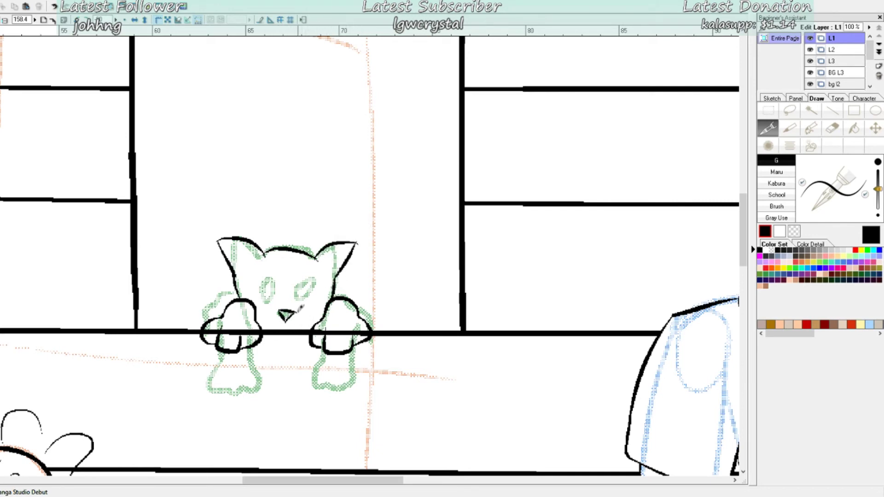
Step: Reduce the sitting cat's eye to a narrow solid pupil and ink matching solid eyes and nose on the window cat
scroll(309, 283, "down", 8)
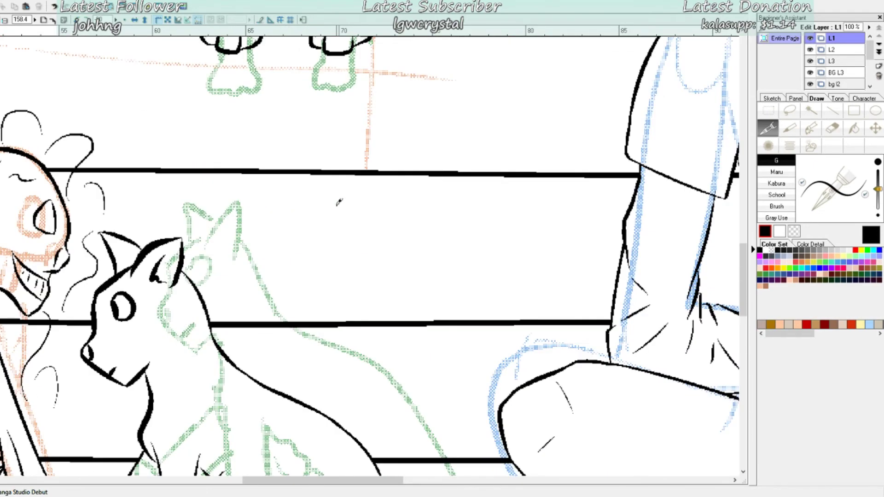
key("e")
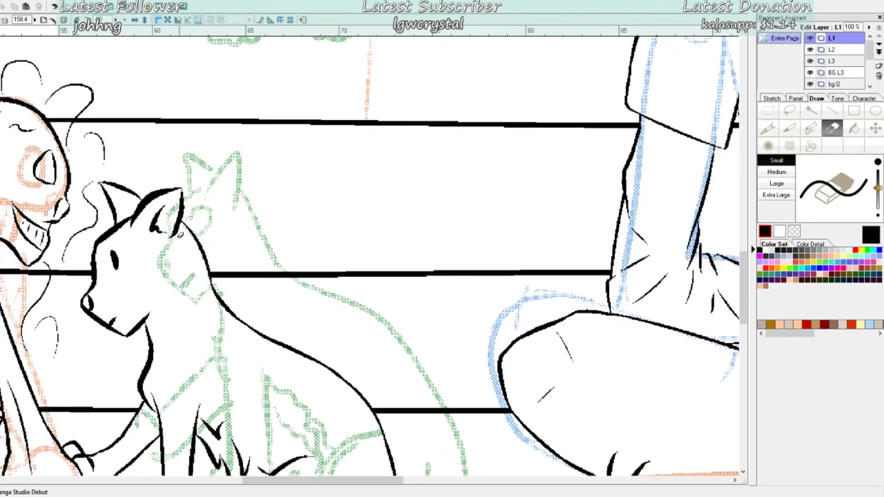
scroll(179, 228, "up", 7)
key("p")
key("ctrl+z")
scroll(311, 242, "down", 2)
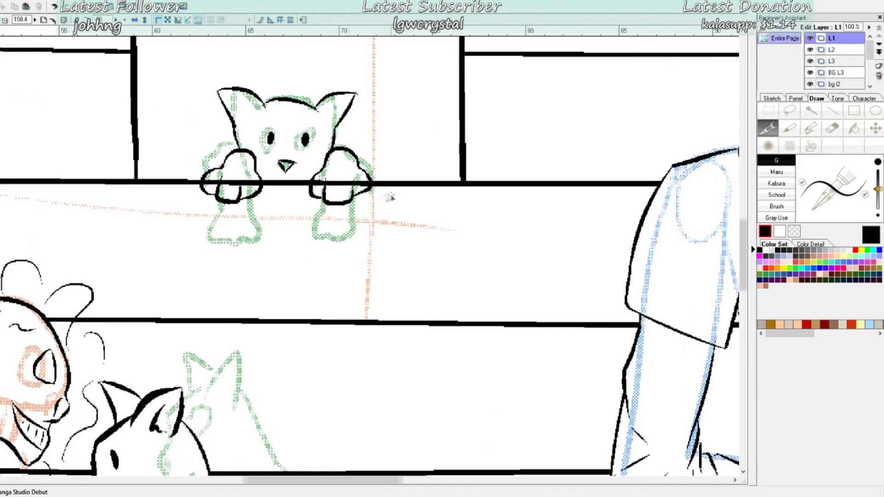
scroll(390, 199, "up", 5)
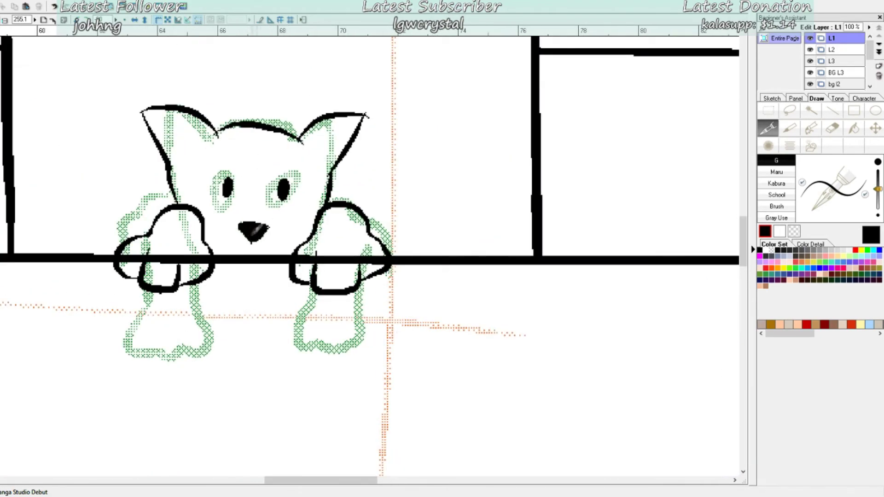
Step: Clean the window cat's ear tip and erase the sill line across both paws on bg l2
key("e")
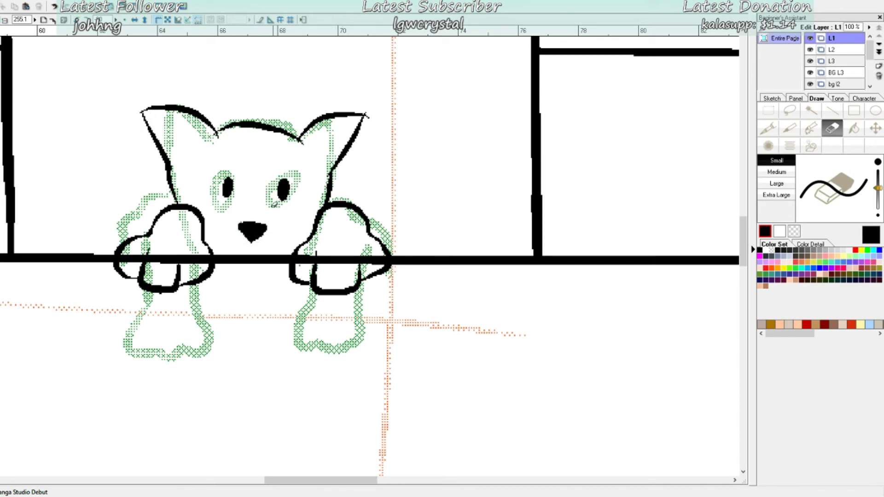
left_click(842, 84)
left_click_drag(302, 259, 380, 259)
left_click_drag(147, 264, 207, 260)
Step: Try short claw strokes beneath the window cat's paw and undo them
key("p")
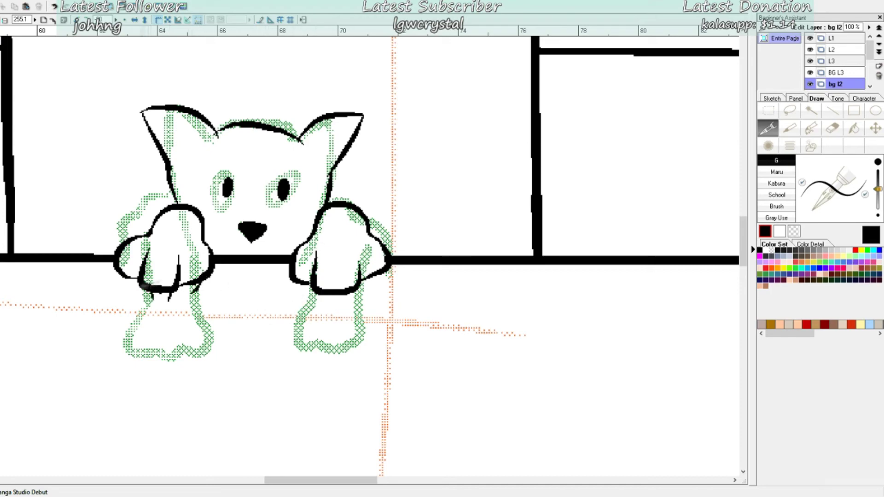
key("ctrl+z")
key("ctrl+z")
key("ctrl+z")
key("ctrl+z")
key("ctrl+z")
key("ctrl+z")
Step: Ink an inner fold line inside each of the window cat's ears
scroll(356, 248, "down", 7)
scroll(356, 248, "up", 3)
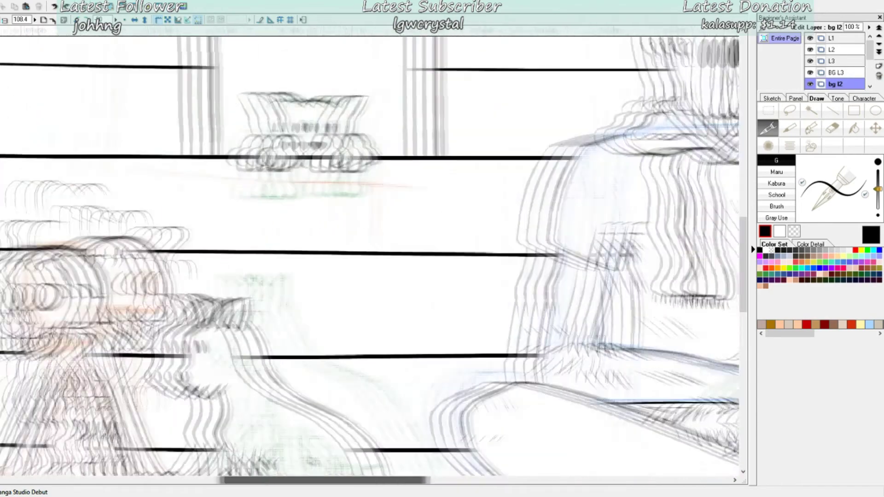
scroll(356, 248, "up", 4)
left_click_drag(233, 84, 278, 138)
left_click_drag(563, 87, 519, 134)
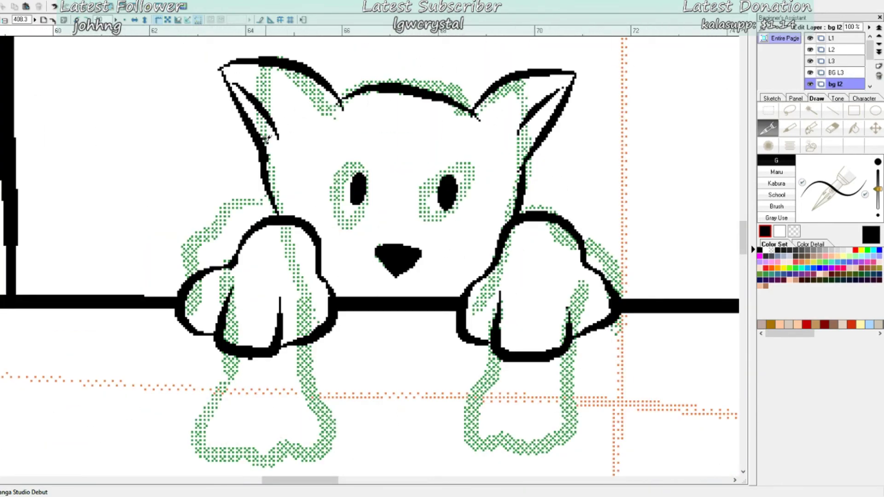
Step: Make L1 active, erase the window cat's solid nose and redraw it as an open triangle
left_click(832, 128)
left_click(835, 38)
mouse_move(383, 251)
left_mouse_down()
mouse_move(417, 254)
mouse_move(425, 230)
left_mouse_up()
left_click(768, 129)
key("ctrl+z")
left_click_drag(425, 231, 401, 265)
left_click_drag(382, 233, 400, 264)
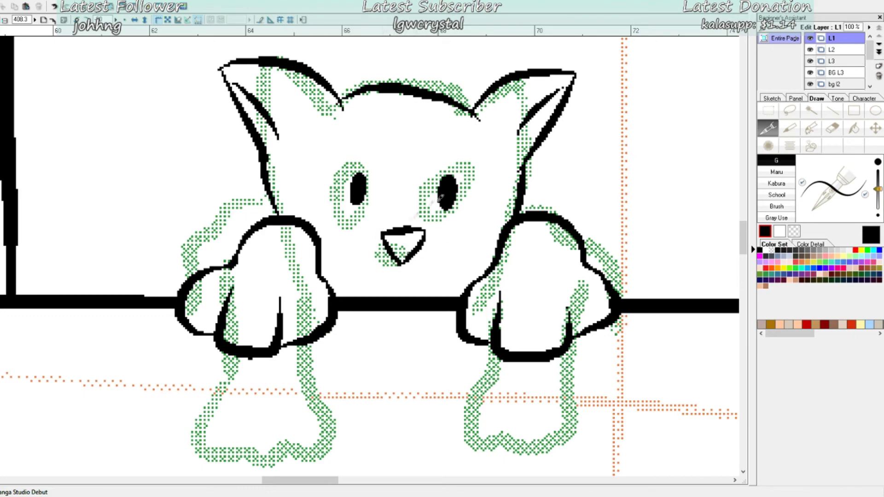
Step: Make L2 active, ink three whiskers on each side of the window cat's nose and switch to the small eraser
scroll(438, 202, "down", 6)
scroll(438, 202, "up", 6)
left_click(834, 50)
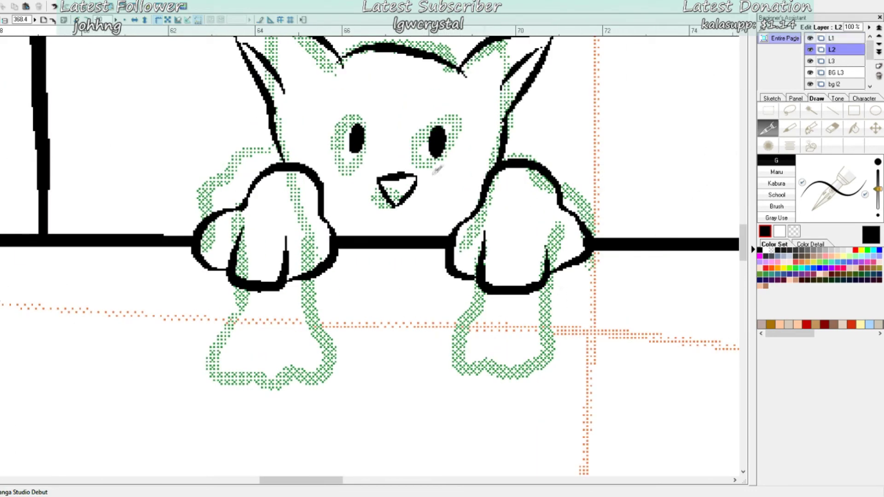
left_click_drag(428, 179, 513, 146)
left_click_drag(437, 186, 497, 192)
left_click_drag(431, 198, 469, 224)
left_click_drag(365, 179, 317, 174)
left_click_drag(361, 191, 302, 210)
left_click_drag(362, 169, 278, 143)
key("e")
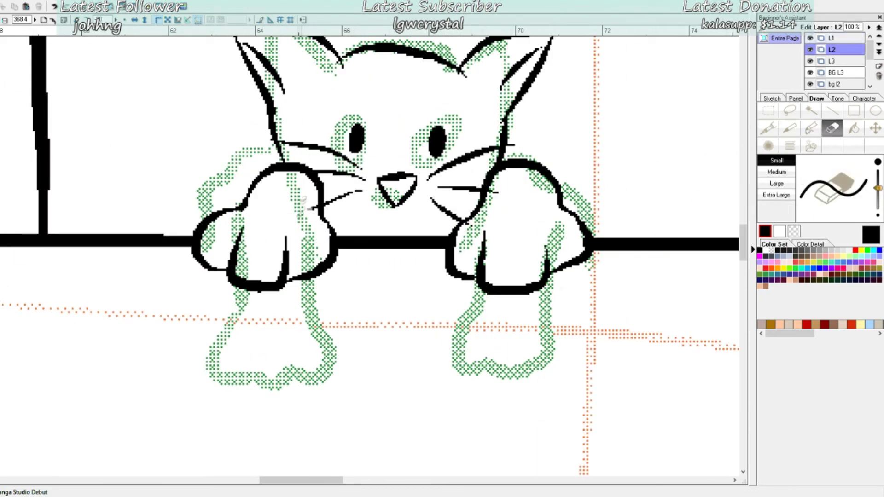
Step: Ink three whiskers on the sitting cat's cheek and a short one at its nose on L2
scroll(451, 201, "down", 12)
scroll(452, 202, "left", 4)
scroll(452, 201, "down", 1)
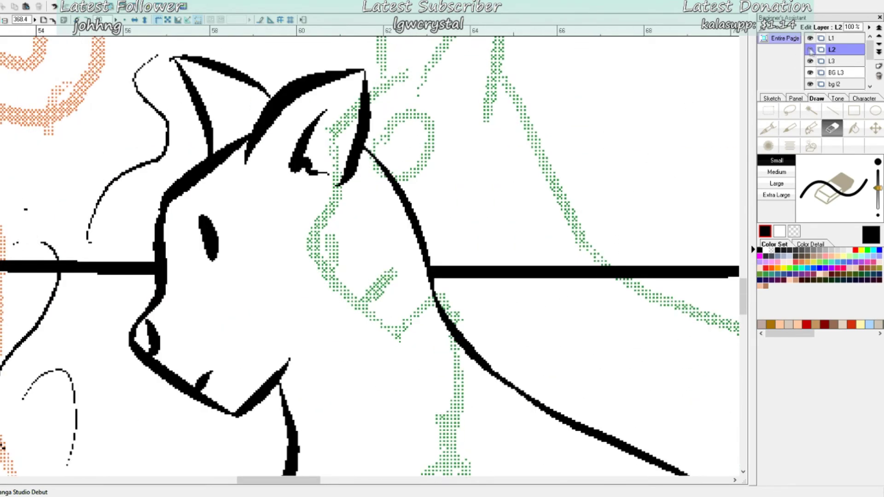
key("p")
left_click_drag(160, 321, 204, 273)
left_click_drag(170, 327, 236, 301)
left_click_drag(175, 342, 219, 352)
left_click_drag(131, 300, 137, 320)
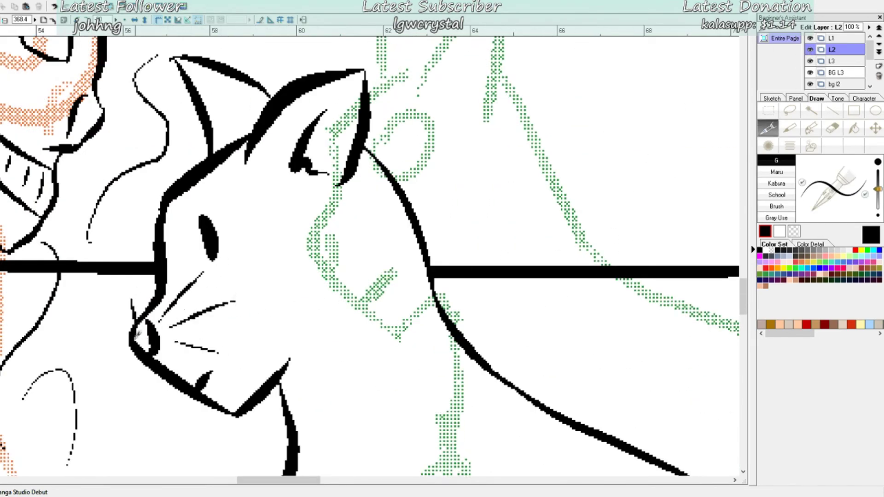
Step: Make bg l2 active and ink whiskers on both sides of the muzzle of the cat in the figure's lap
scroll(170, 310, "down", 5)
scroll(513, 381, "right", 8)
scroll(513, 381, "down", 8)
scroll(513, 381, "up", 4)
scroll(513, 381, "down", 2)
left_click(822, 60)
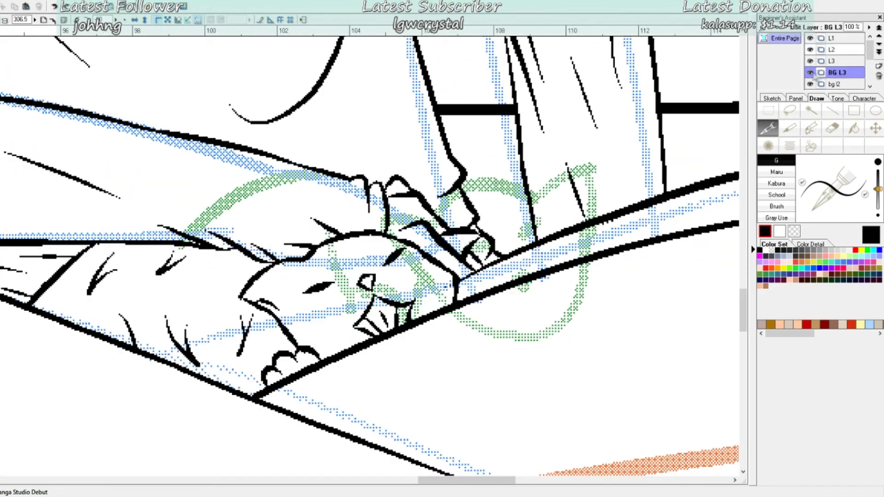
key("e")
left_click(824, 85)
key("p")
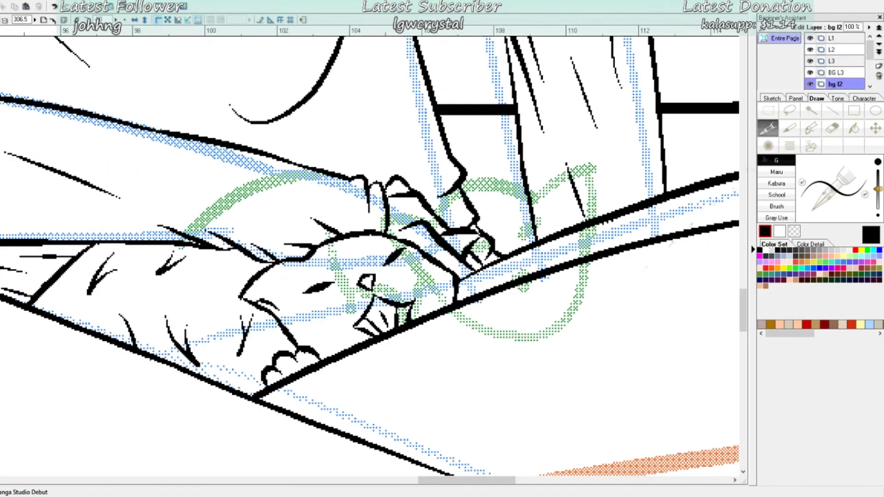
left_click_drag(384, 275, 430, 239)
mouse_move(390, 276)
left_mouse_down()
mouse_move(445, 261)
mouse_move(441, 284)
left_mouse_up()
key("ctrl+z")
left_click_drag(356, 290, 300, 306)
left_click_drag(354, 292, 317, 324)
left_click_drag(356, 295, 336, 335)
Step: Hide the sketch layers Layer 3, Layer 2 and Layer so only the inked lines show
scroll(353, 314, "down", 12)
scroll(323, 402, "left", 8)
scroll(323, 402, "up", 1)
scroll(323, 402, "down", 3)
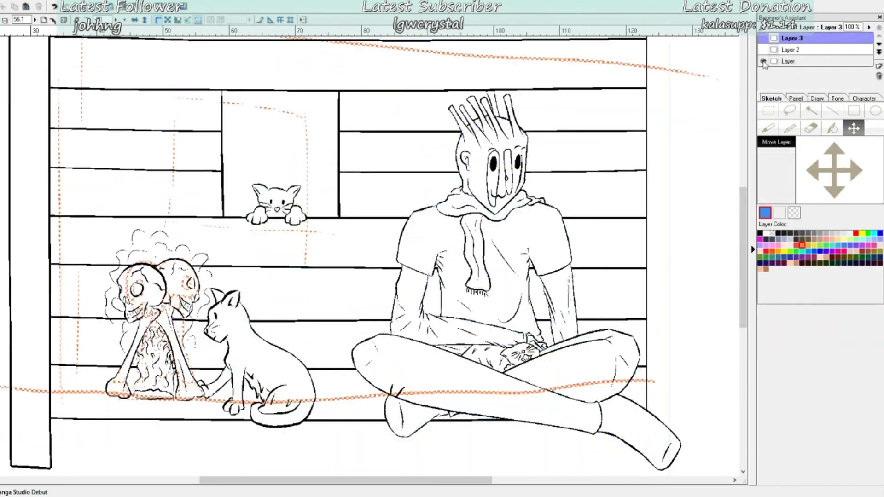
left_click(763, 61)
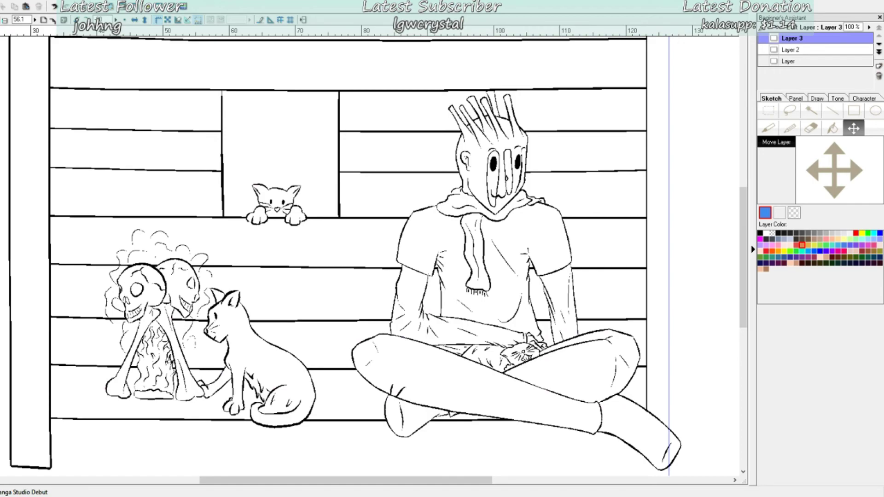
Step: Make bg l2 active and erase the lowest wall line running beneath the sitting cat and the figure's legs
left_click_drag(450, 480, 392, 483)
scroll(513, 413, "up", 6)
scroll(384, 477, "down", 3)
scroll(384, 474, "down", 4)
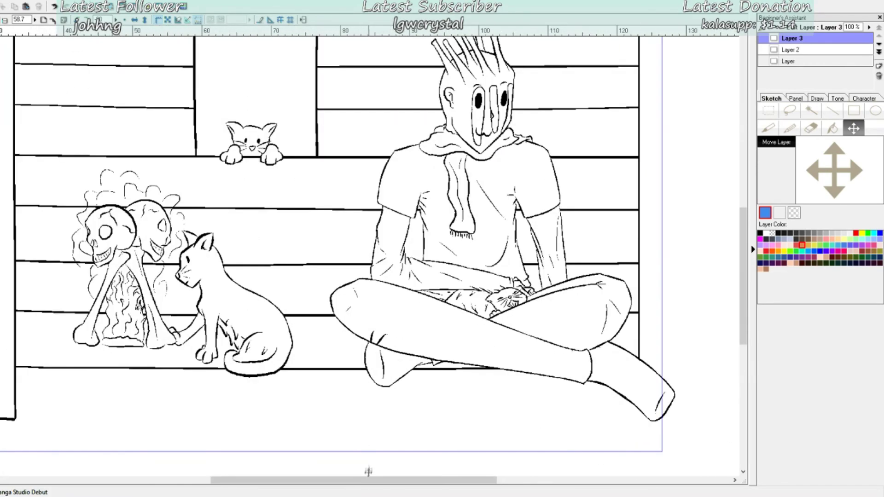
left_click_drag(295, 483, 269, 483)
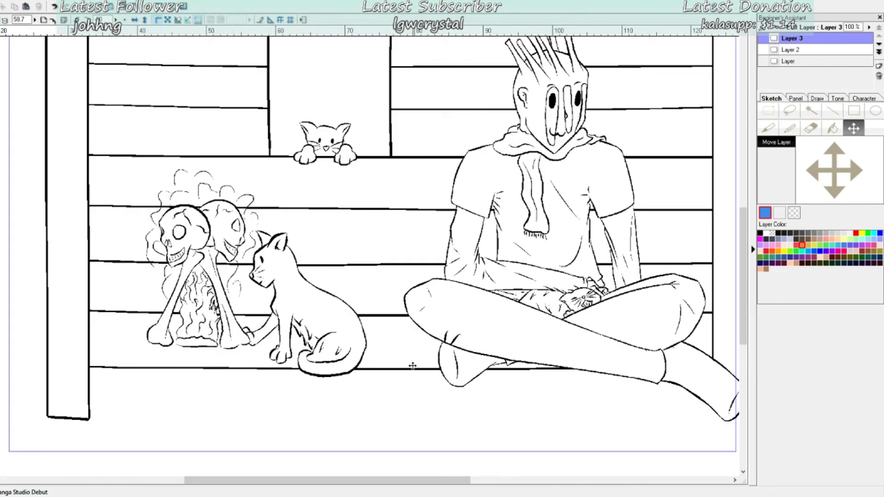
left_click(817, 98)
left_click(835, 73)
left_click(811, 72)
left_click(810, 73)
scroll(847, 69, "down", 2)
left_click(835, 62)
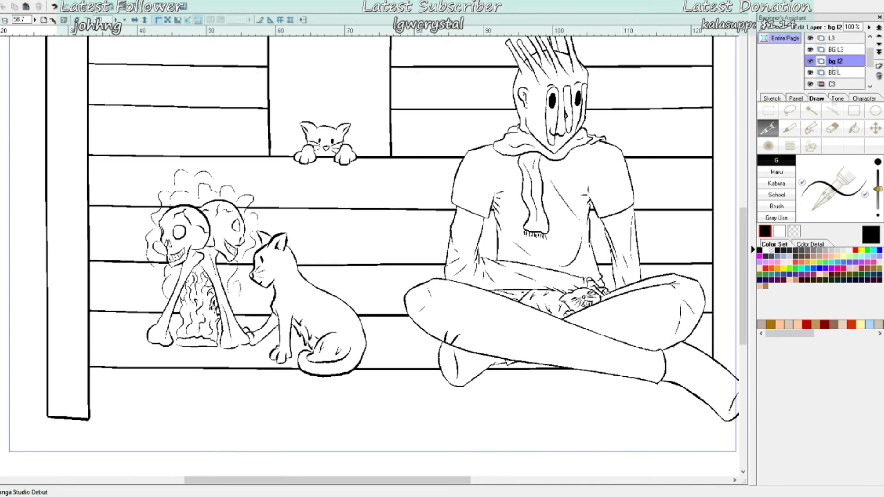
key("e")
left_click_drag(110, 365, 543, 369)
Step: Make BG L active, erase the far corner's vertical line below the lowest remaining wall line, and return to bg l2
left_click(835, 73)
left_click_drag(464, 480, 521, 481)
left_click_drag(551, 363, 551, 322)
scroll(560, 304, "up", 3)
left_click_drag(376, 480, 421, 484)
scroll(506, 294, "up", 2)
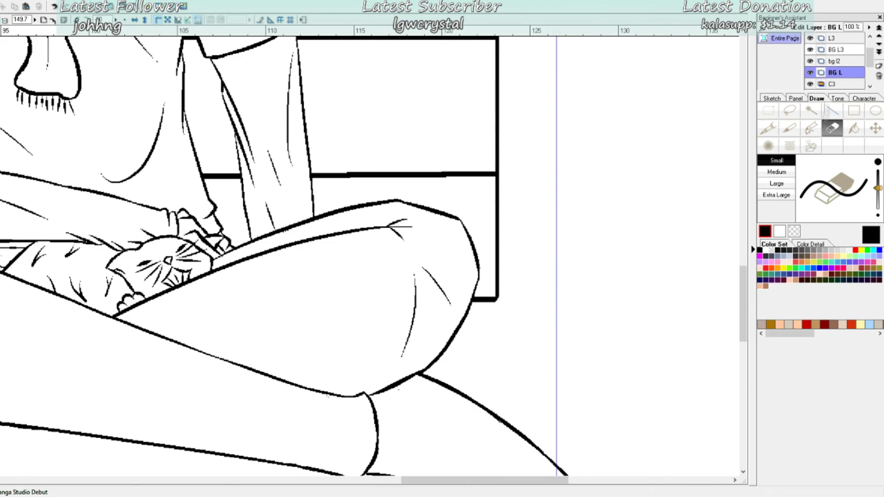
left_click(835, 61)
scroll(529, 291, "down", 8)
scroll(391, 338, "left", 4)
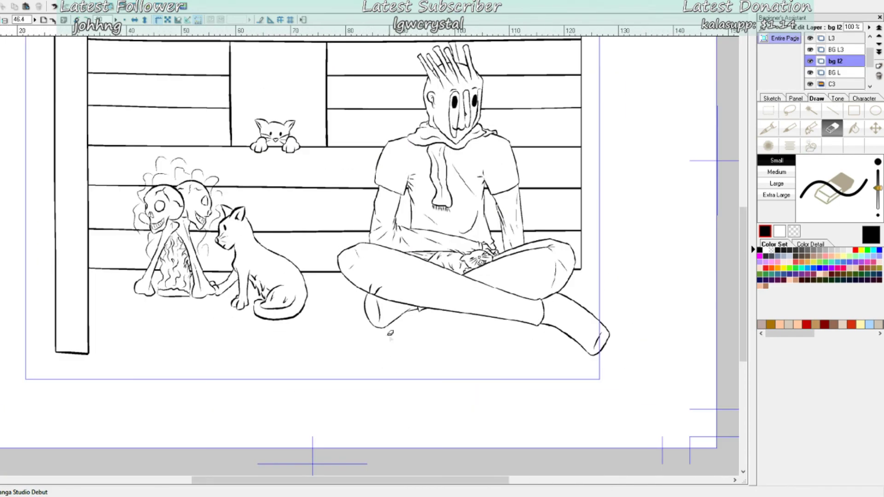